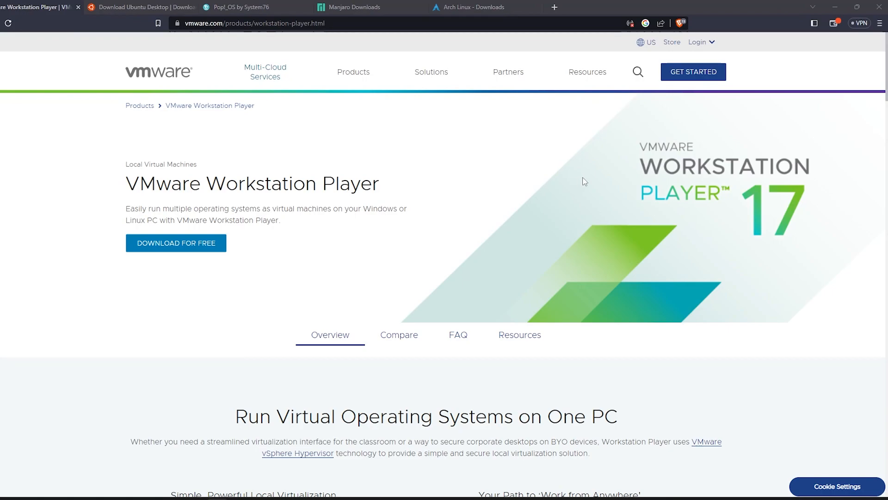
Go from the VMware page through Download for Free to the Workstation Player 17.0 downloads
{"action": "left_click", "coordinate": [348, 22]}
{"action": "left_click", "coordinate": [348, 22]}
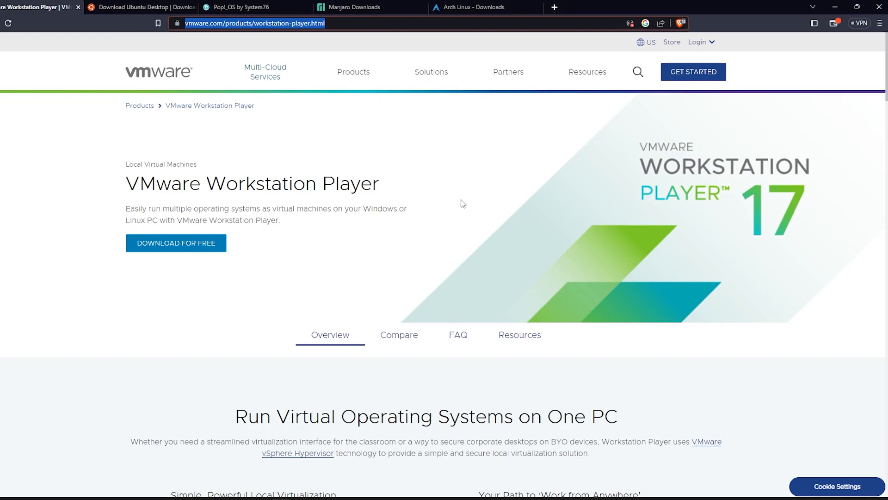
{"action": "left_click", "coordinate": [385, 282]}
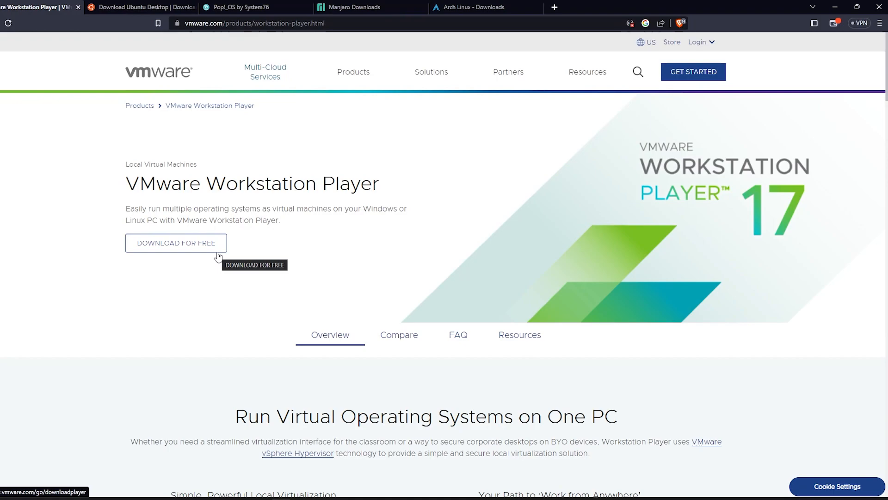
{"action": "left_click", "coordinate": [332, 26]}
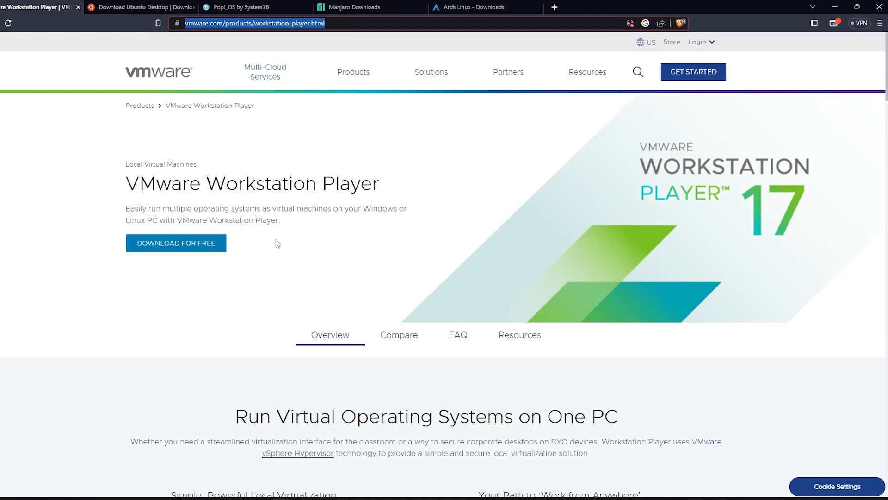
{"action": "left_click", "coordinate": [188, 251]}
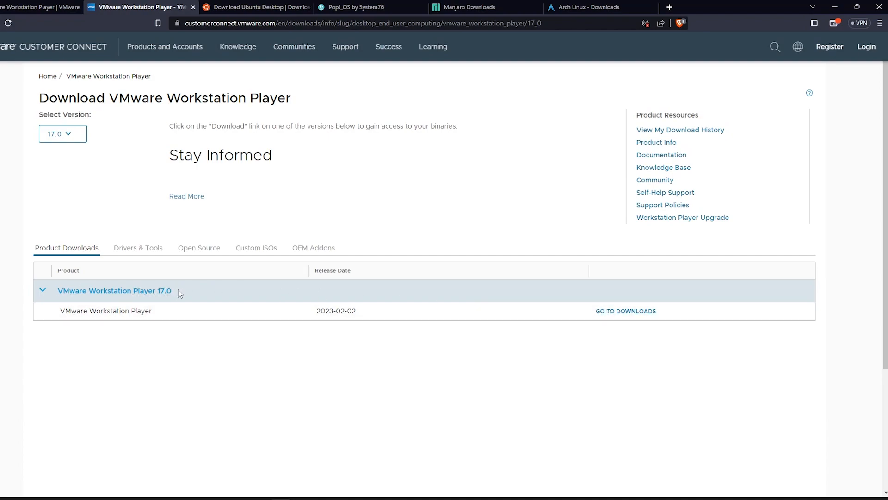
{"action": "left_click", "coordinate": [636, 311]}
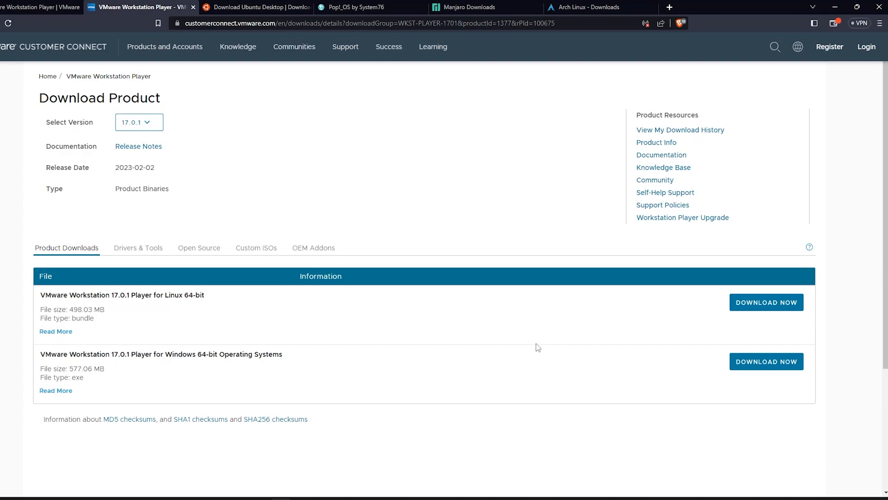
Start the Windows 64-bit Player installer download, then cancel it from the download bar
{"action": "left_click_drag", "start_coordinate": [316, 368], "coordinate": [235, 355]}
{"action": "left_click", "coordinate": [75, 355]}
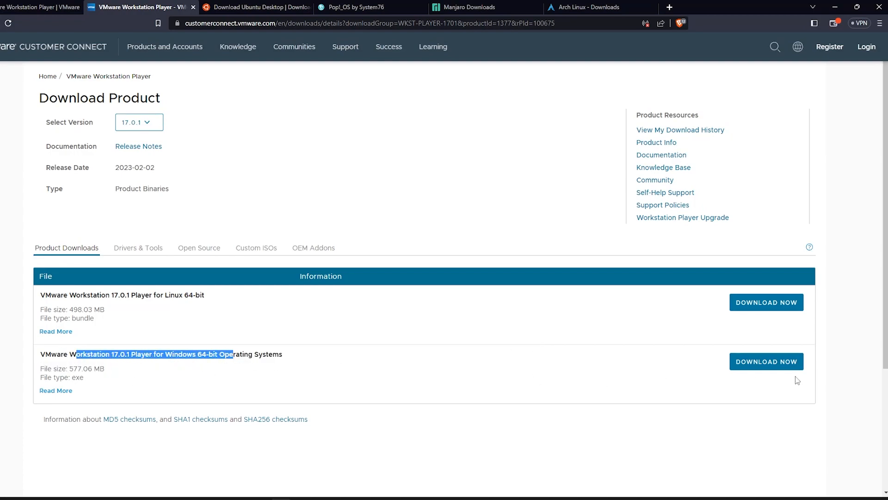
{"action": "left_click", "coordinate": [788, 365]}
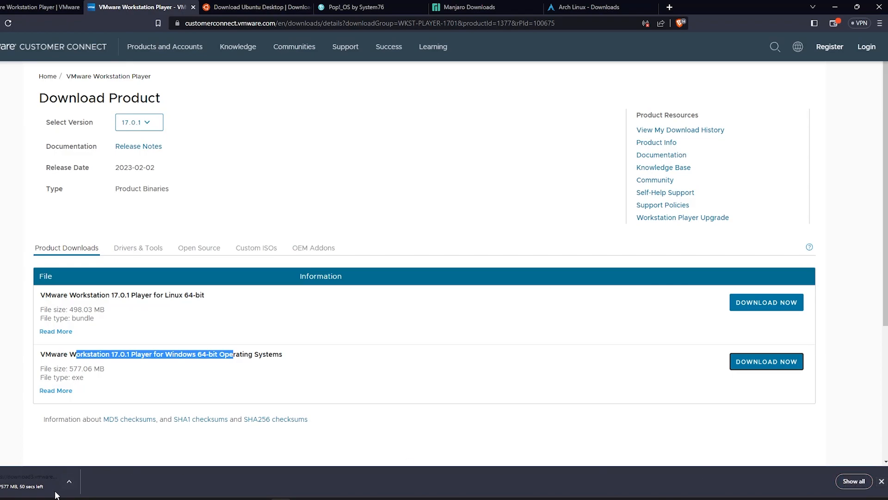
{"action": "right_click", "coordinate": [73, 483]}
{"action": "left_click", "coordinate": [107, 464]}
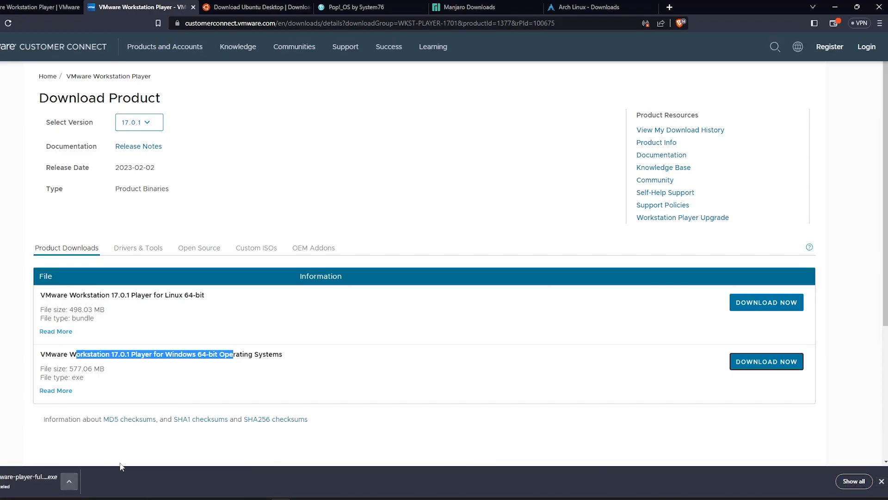
Launch VMware Workstation from the desktop and select the Windows 10 virtual machine
{"action": "left_click", "coordinate": [836, 6]}
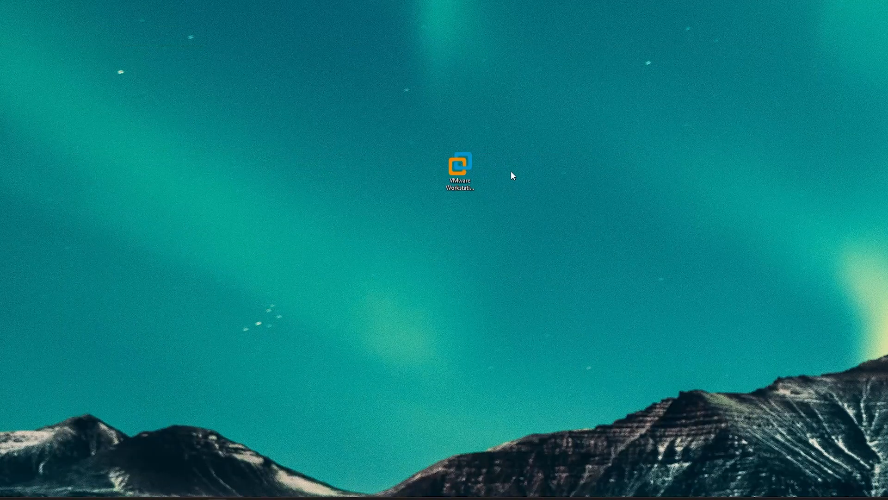
{"action": "left_click_drag", "start_coordinate": [464, 180], "coordinate": [353, 226]}
{"action": "double_click", "coordinate": [364, 217]}
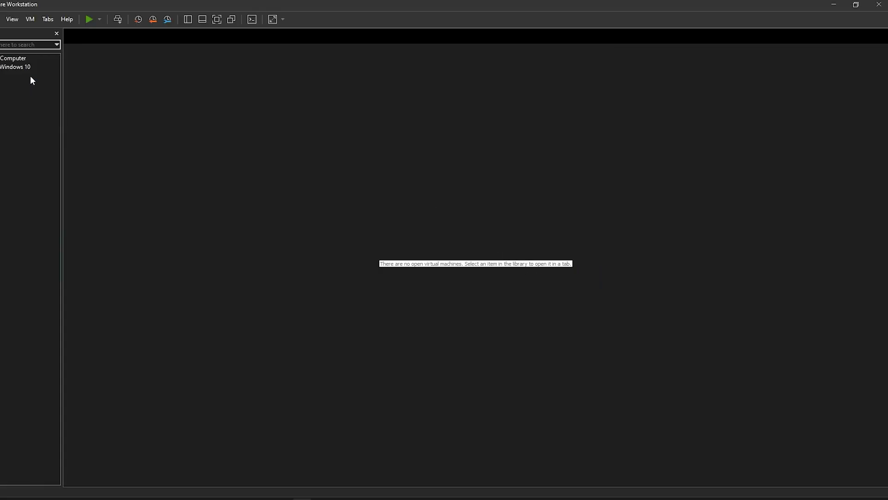
{"action": "left_click", "coordinate": [23, 67]}
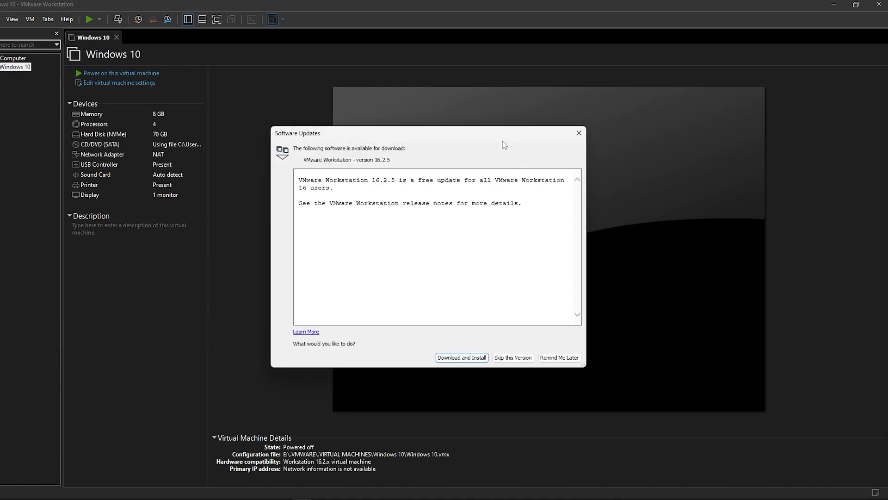
Skip the 16.2.5 update and restore the VMware window to a smaller, shifted position
{"action": "left_click_drag", "start_coordinate": [497, 139], "coordinate": [550, 141]}
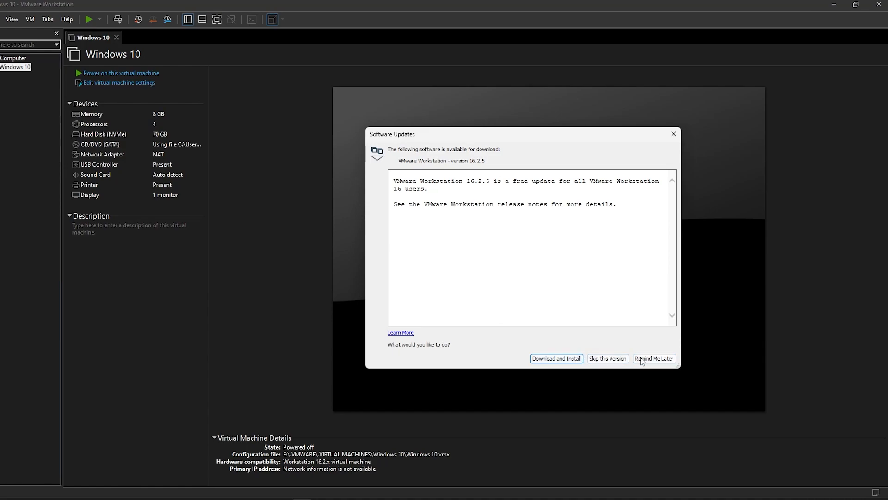
{"action": "left_click", "coordinate": [607, 358]}
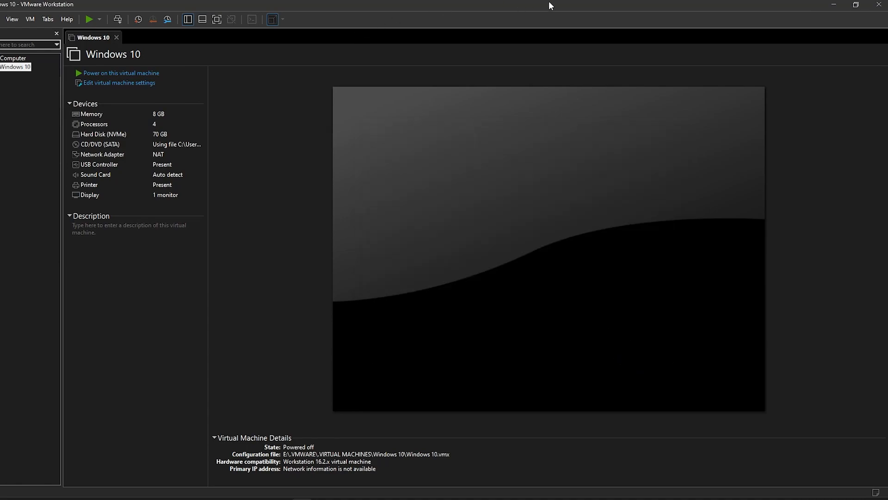
{"action": "double_click", "coordinate": [397, 3]}
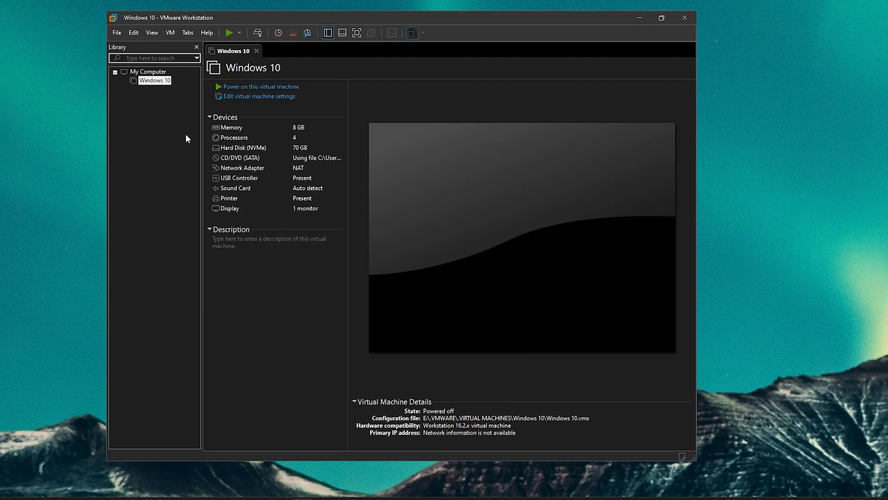
{"action": "left_click_drag", "start_coordinate": [431, 17], "coordinate": [486, 28]}
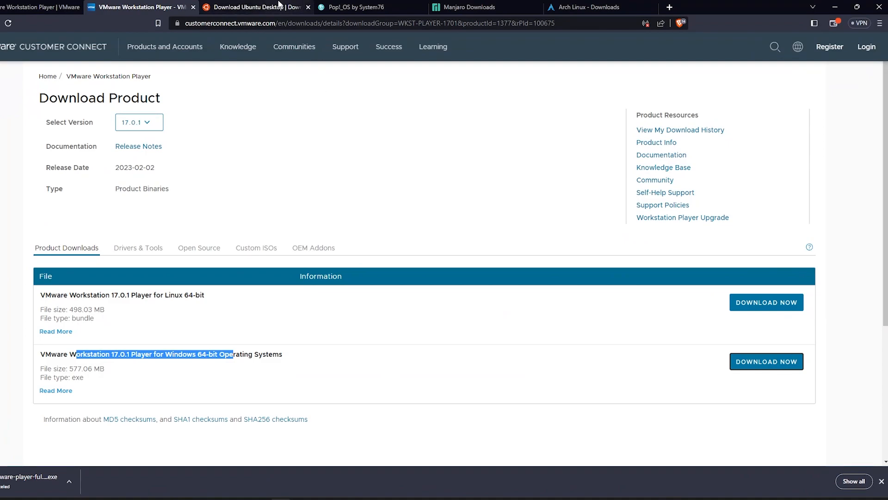
Browse the Ubuntu, Manjaro, Arch Linux and Pop!_OS download tabs, scrolling the Pop!_OS page
{"action": "left_click", "coordinate": [259, 7]}
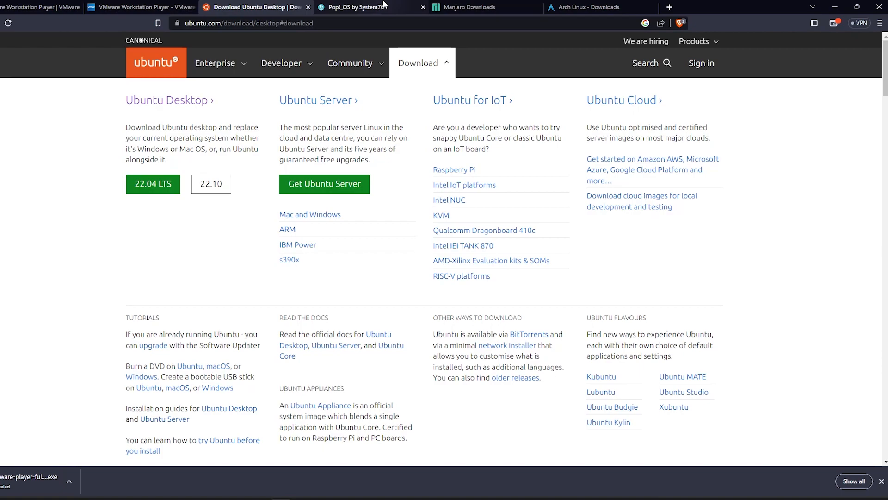
{"action": "left_click", "coordinate": [458, 7]}
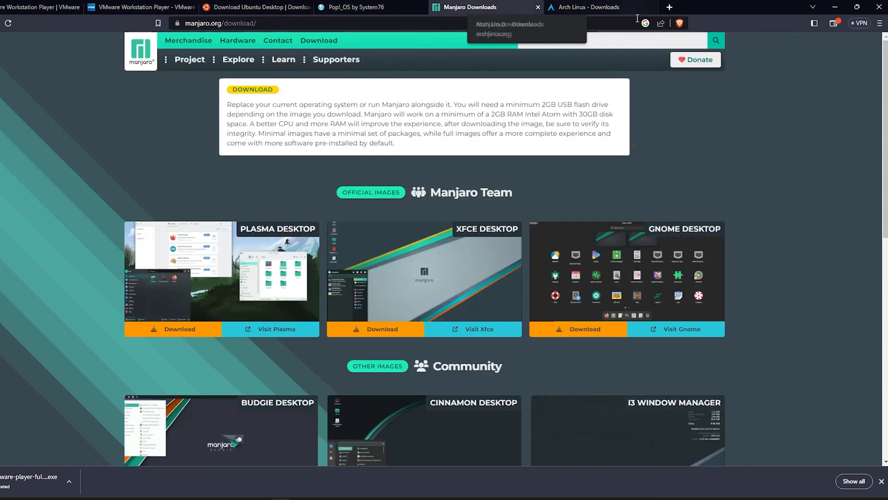
{"action": "left_click", "coordinate": [622, 7]}
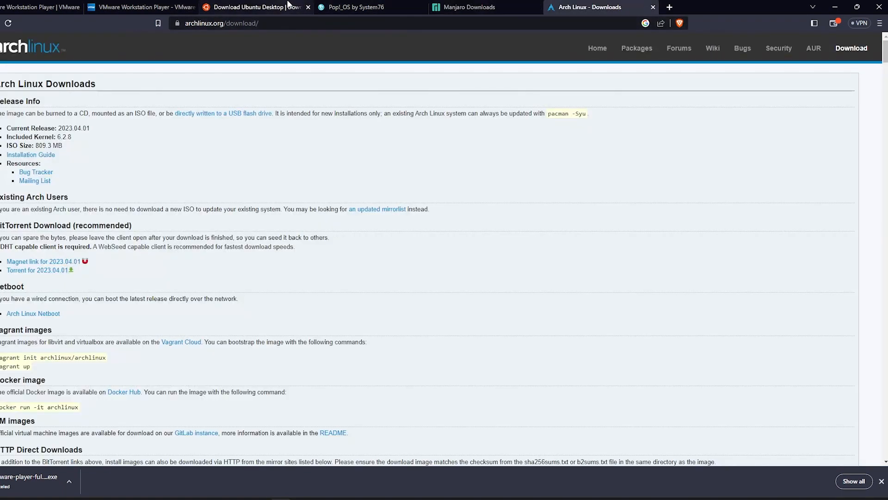
{"action": "left_click", "coordinate": [259, 7]}
{"action": "left_click", "coordinate": [359, 8]}
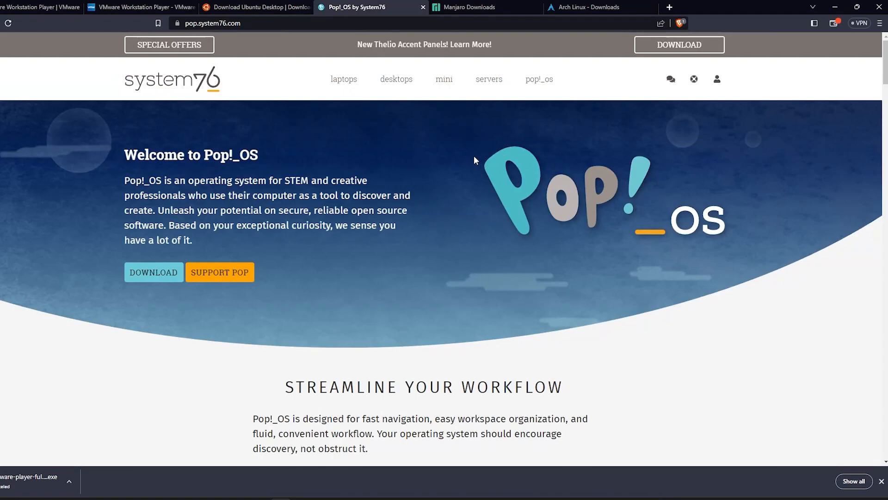
{"action": "scroll", "coordinate": [428, 177], "scroll_direction": "down", "scroll_amount": 3}
{"action": "scroll", "coordinate": [434, 193], "scroll_direction": "up", "scroll_amount": 3}
Cycle again through the Ubuntu, Manjaro and Arch tabs to Pop!_OS and select its address
{"action": "left_click", "coordinate": [272, 7]}
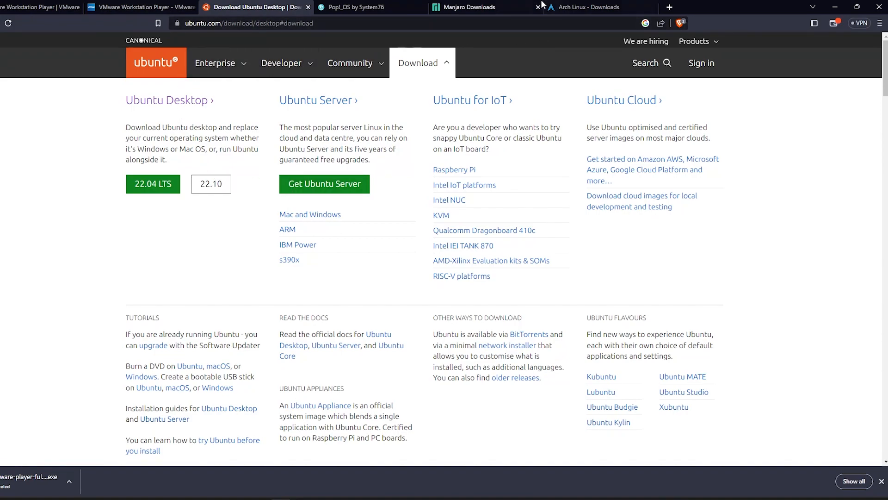
{"action": "left_click", "coordinate": [513, 5]}
{"action": "left_click", "coordinate": [611, 6]}
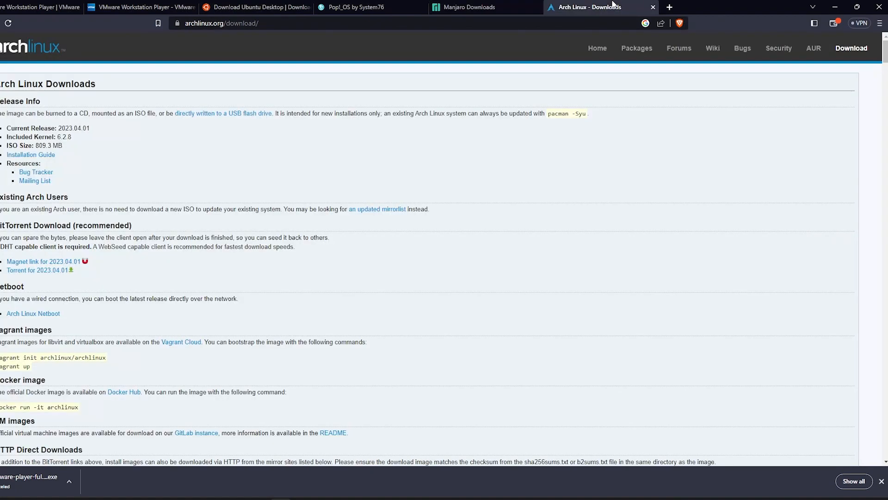
{"action": "left_click", "coordinate": [396, 5]}
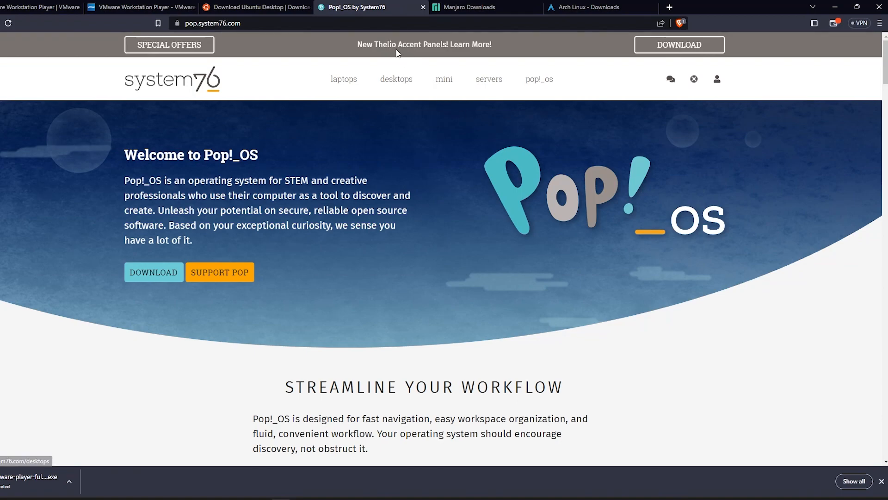
{"action": "key", "text": "ctrl+l"}
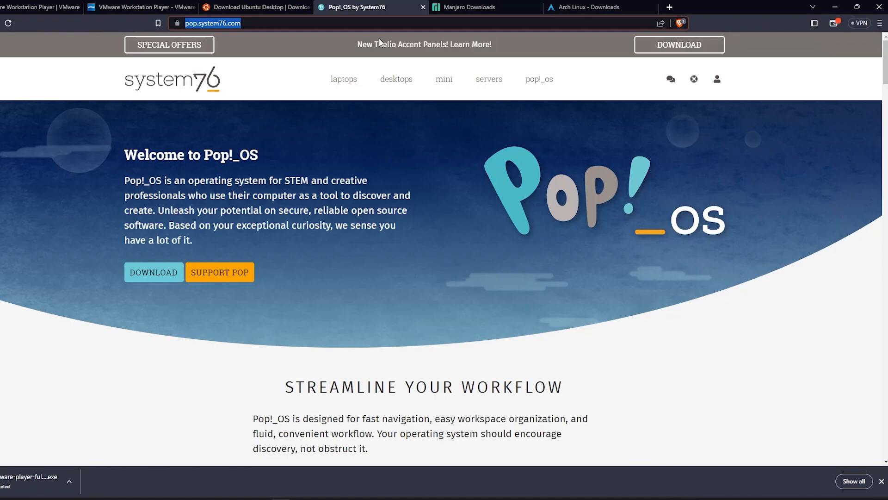
Revisit the other distro tabs, then bring up the Pop!_OS download options
{"action": "left_click", "coordinate": [300, 7]}
{"action": "left_click", "coordinate": [469, 6]}
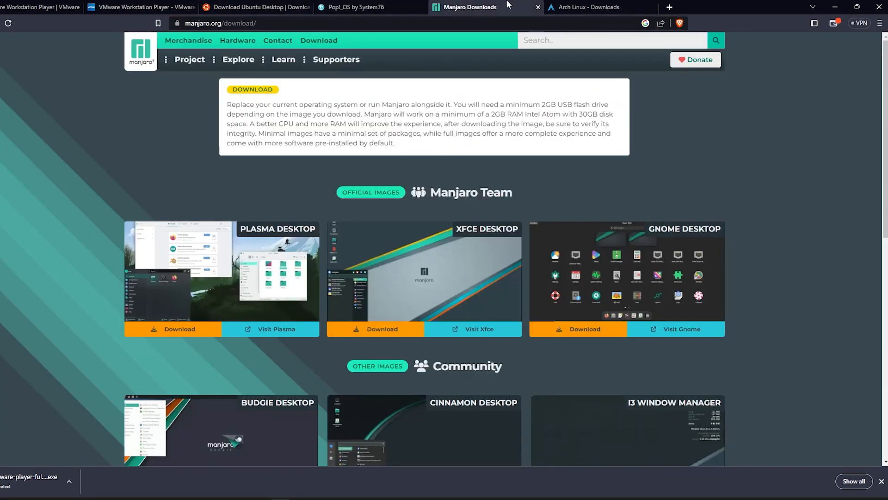
{"action": "left_click", "coordinate": [588, 7]}
{"action": "left_click", "coordinate": [363, 7]}
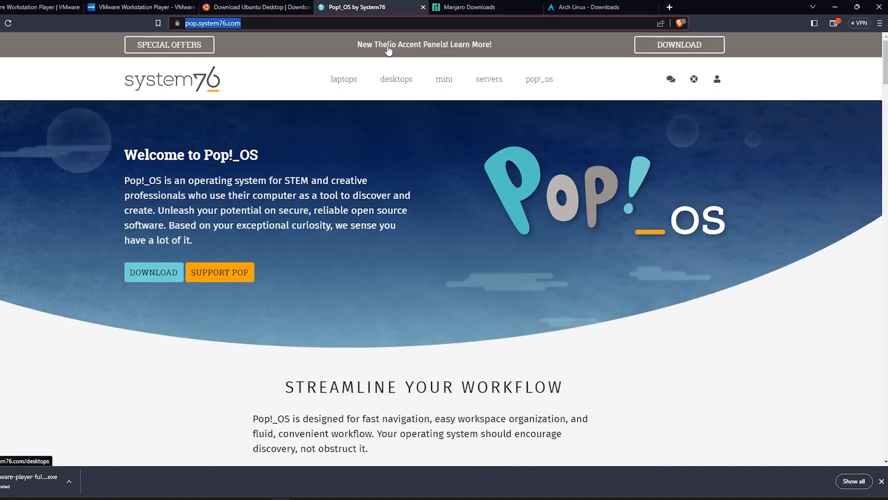
{"action": "left_click", "coordinate": [287, 23]}
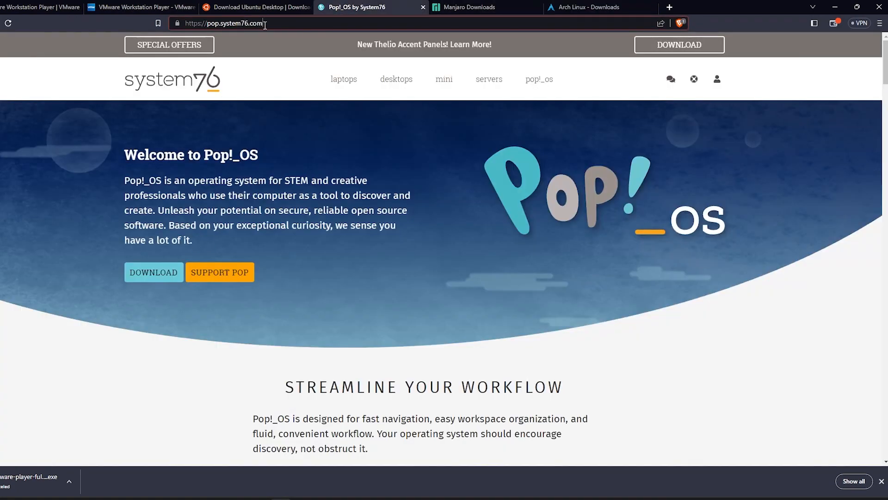
{"action": "left_click", "coordinate": [154, 280]}
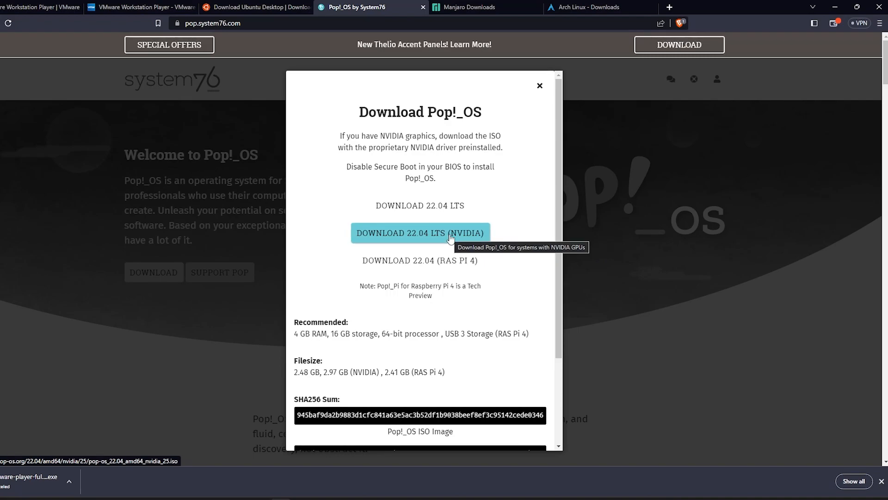
Download the Pop!_OS 22.04 LTS ISO, close the download options, and minimise then restore Brave
{"action": "left_click", "coordinate": [465, 209]}
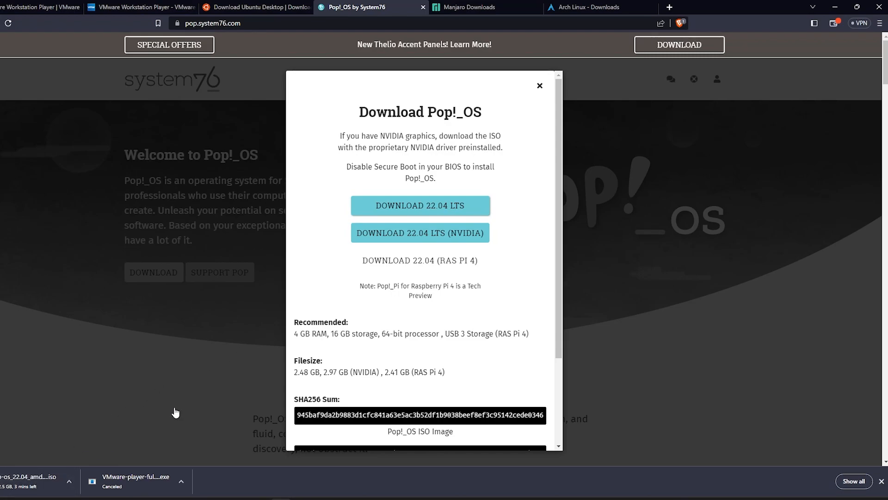
{"action": "left_click", "coordinate": [165, 378]}
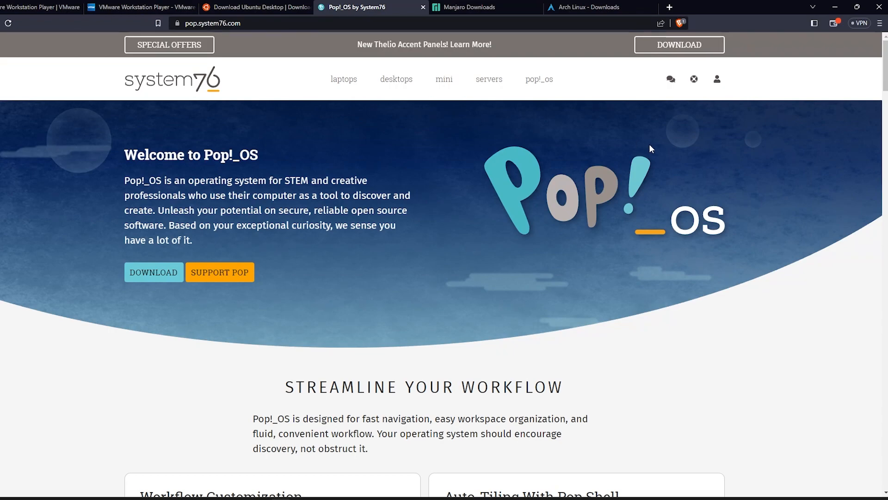
{"action": "left_click", "coordinate": [835, 7]}
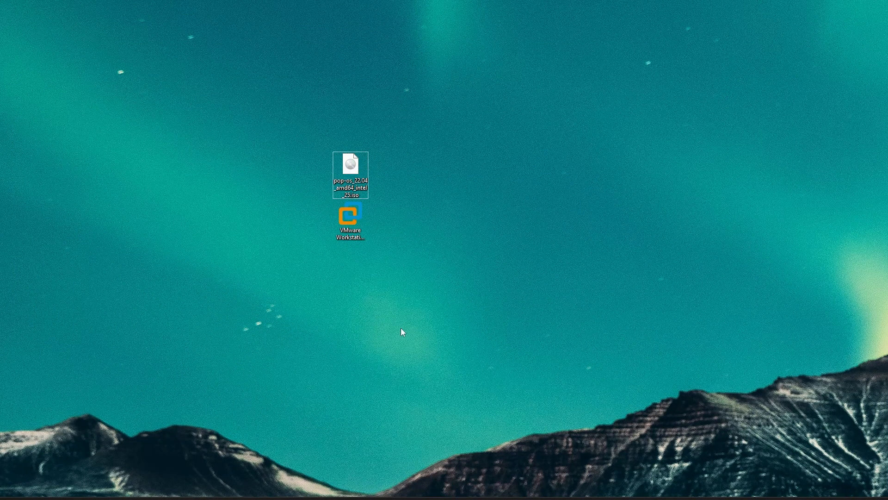
{"action": "left_click", "coordinate": [301, 496]}
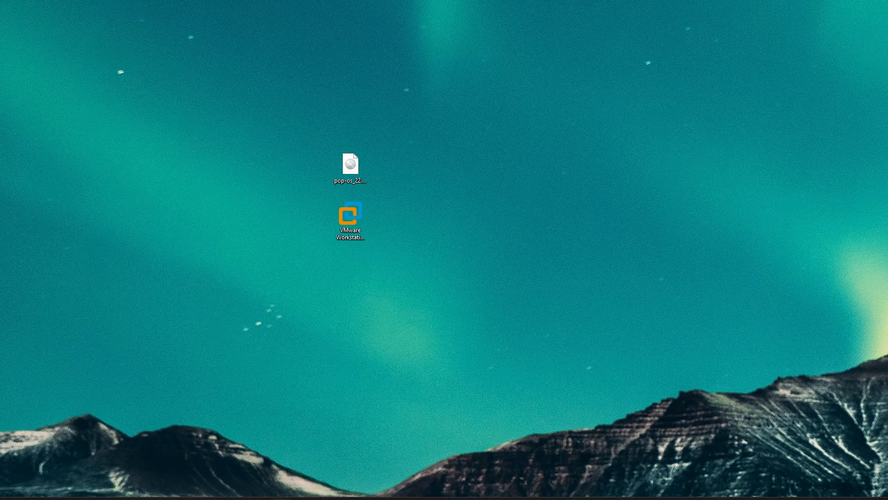
Start the Ubuntu 22.04 LTS desktop download from the Ubuntu tab, then switch to the Manjaro tab
{"action": "left_click", "coordinate": [259, 7]}
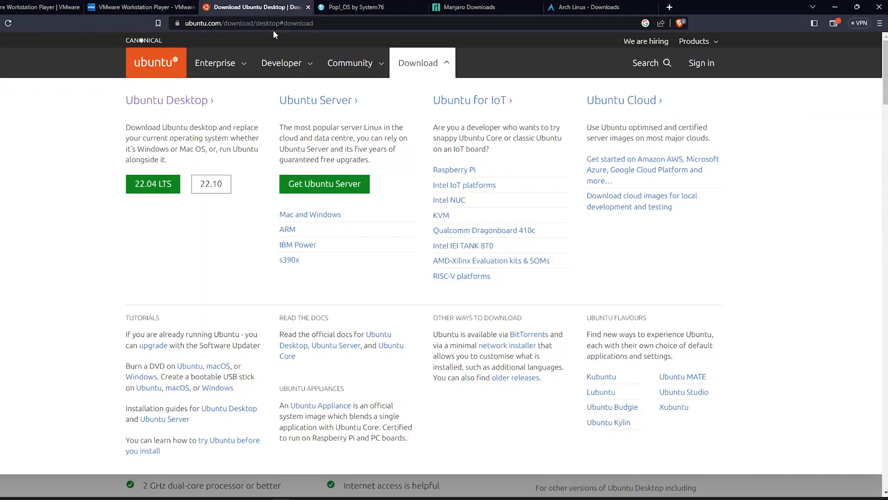
{"action": "left_click", "coordinate": [249, 23]}
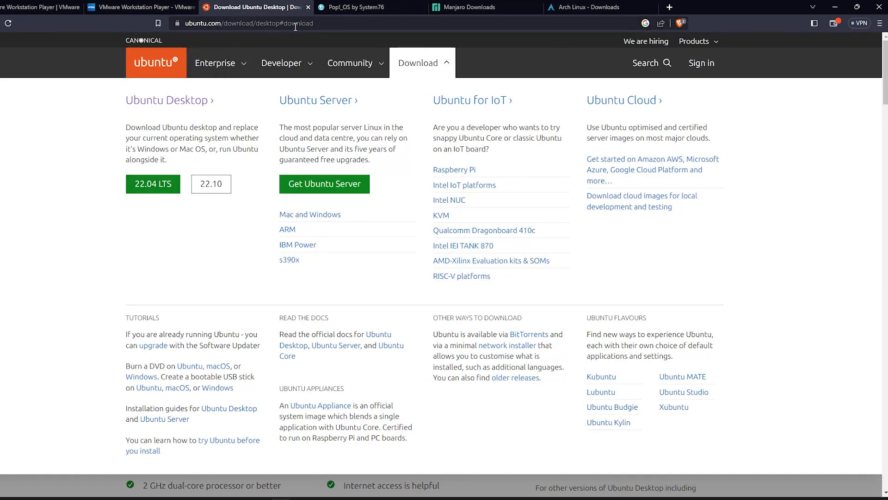
{"action": "left_click", "coordinate": [156, 187]}
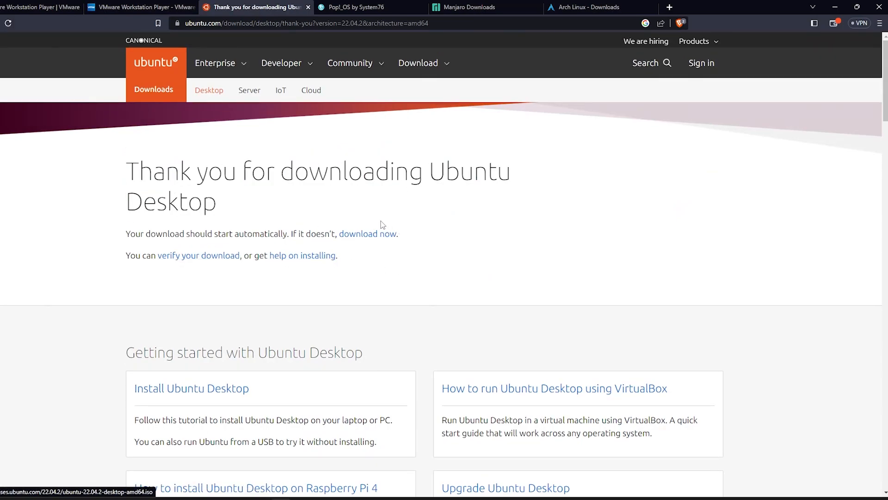
{"action": "left_click", "coordinate": [481, 5]}
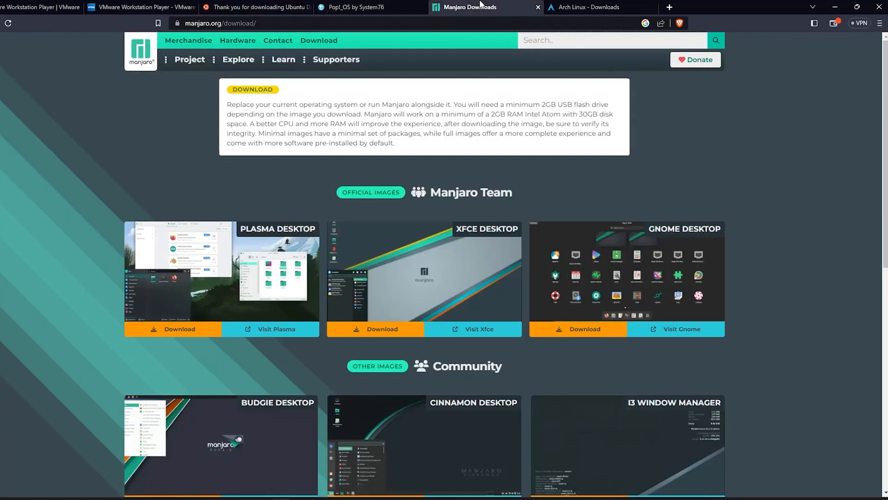
Cancel the Ubuntu ISO download and reload the Manjaro downloads page
{"action": "left_click", "coordinate": [69, 481]}
{"action": "left_click", "coordinate": [87, 464]}
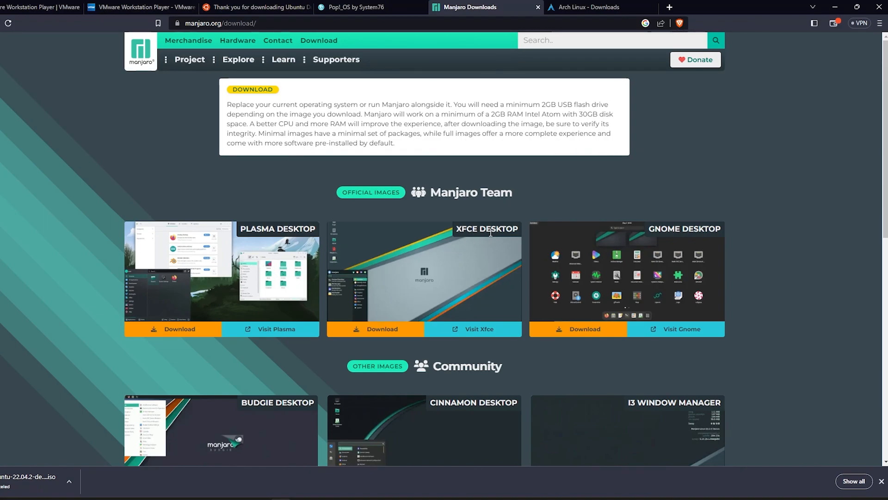
{"action": "left_click", "coordinate": [324, 41]}
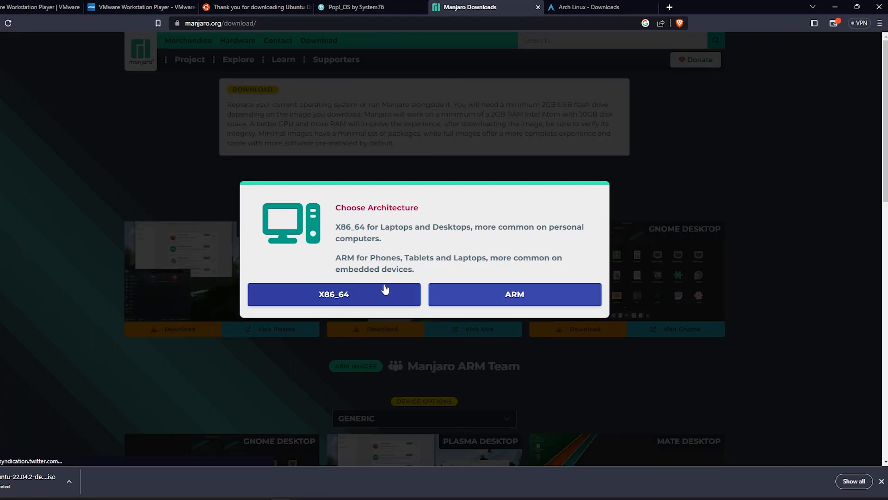
Choose the X86_64 architecture and show download options for the GNOME Desktop edition
{"action": "left_click", "coordinate": [329, 303]}
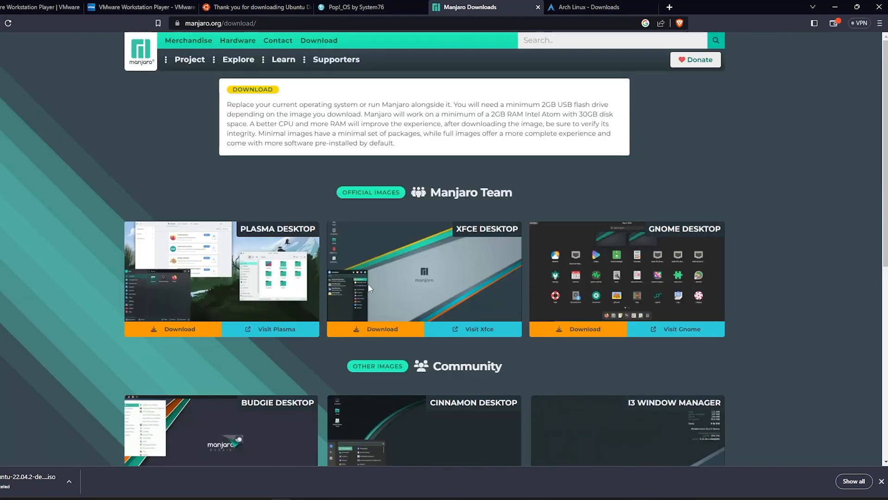
{"action": "scroll", "coordinate": [353, 321], "scroll_direction": "down", "scroll_amount": 2}
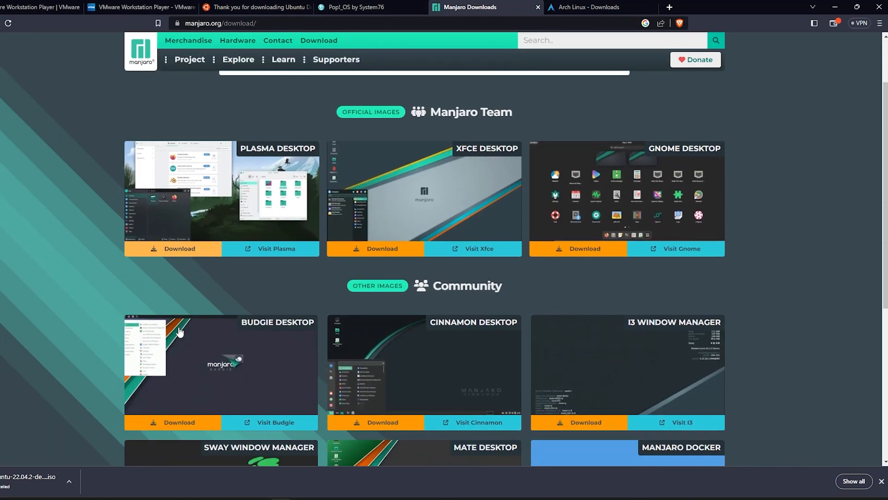
{"action": "scroll", "coordinate": [353, 321], "scroll_direction": "down", "scroll_amount": 5}
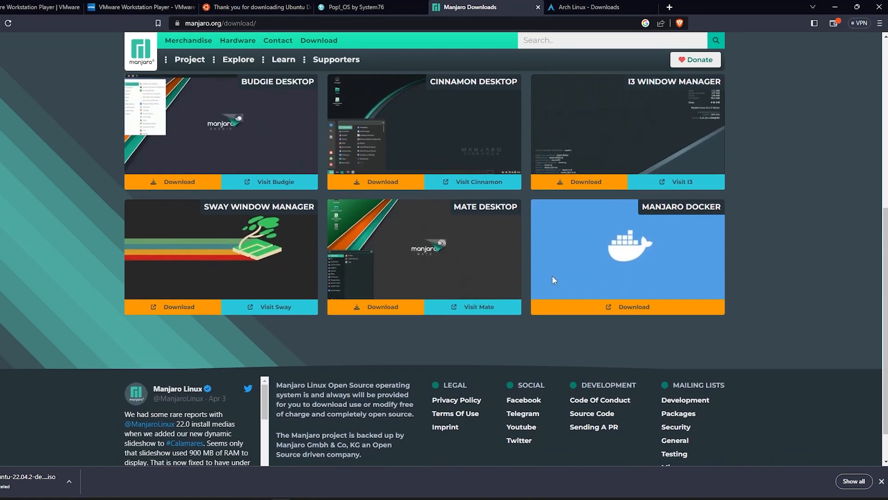
{"action": "scroll", "coordinate": [679, 257], "scroll_direction": "up", "scroll_amount": 3}
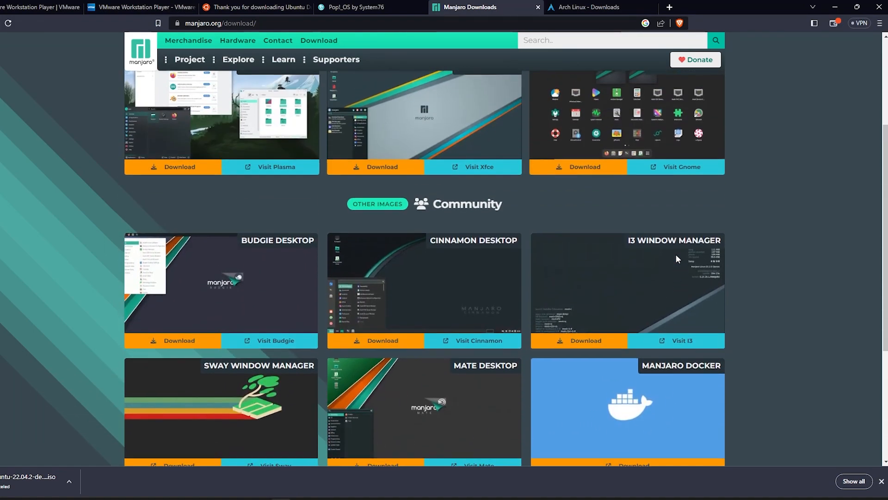
{"action": "scroll", "coordinate": [684, 257], "scroll_direction": "up", "scroll_amount": 2}
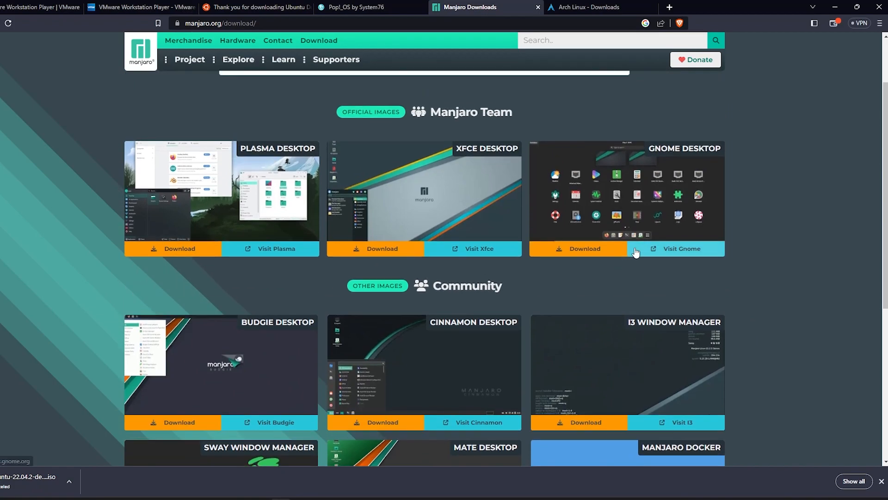
{"action": "left_click", "coordinate": [599, 249]}
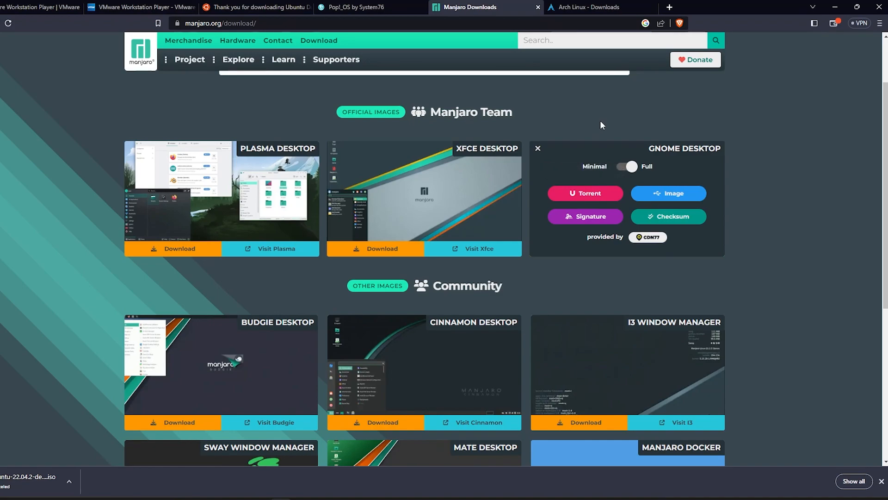
Scroll through the Arch Linux 2023.04.01 downloads page, then minimise Brave to the desktop
{"action": "left_click", "coordinate": [595, 7]}
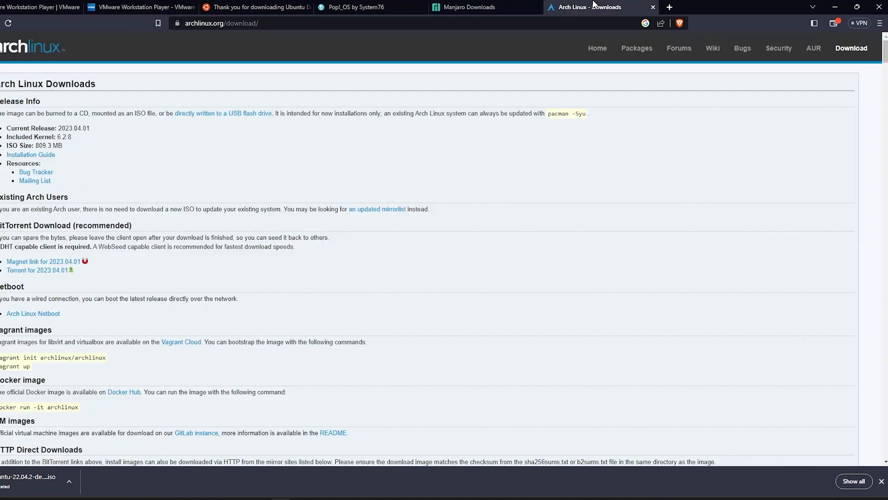
{"action": "left_click", "coordinate": [257, 23]}
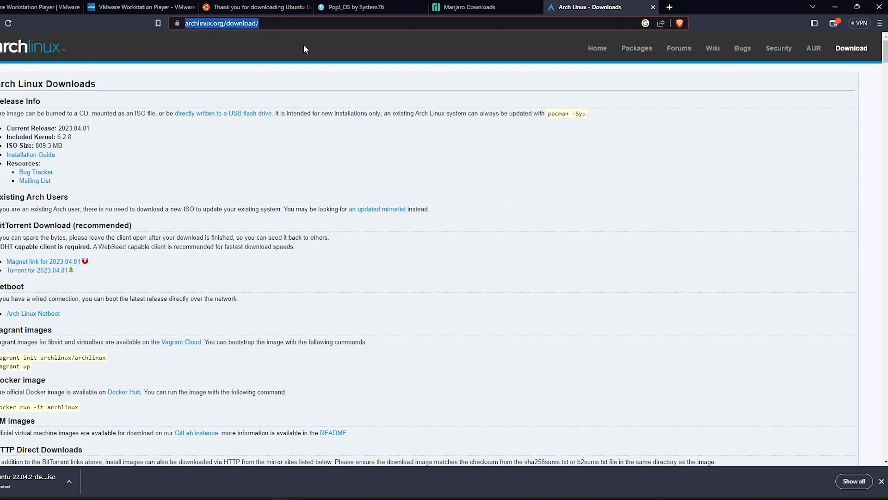
{"action": "left_click", "coordinate": [211, 146]}
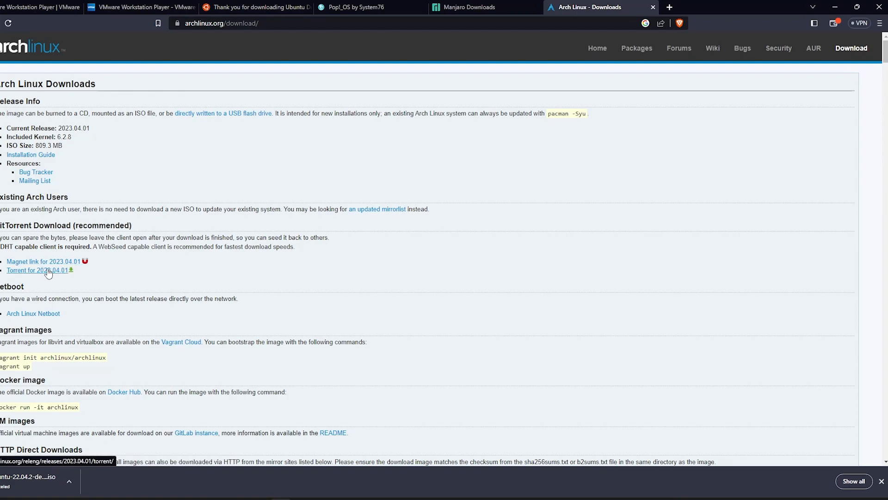
{"action": "scroll", "coordinate": [276, 250], "scroll_direction": "down", "scroll_amount": 3}
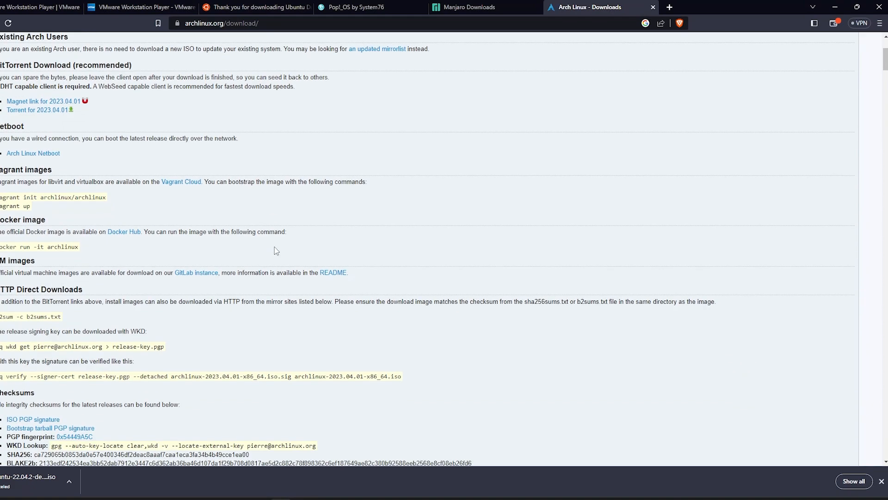
{"action": "scroll", "coordinate": [509, 292], "scroll_direction": "up", "scroll_amount": 3}
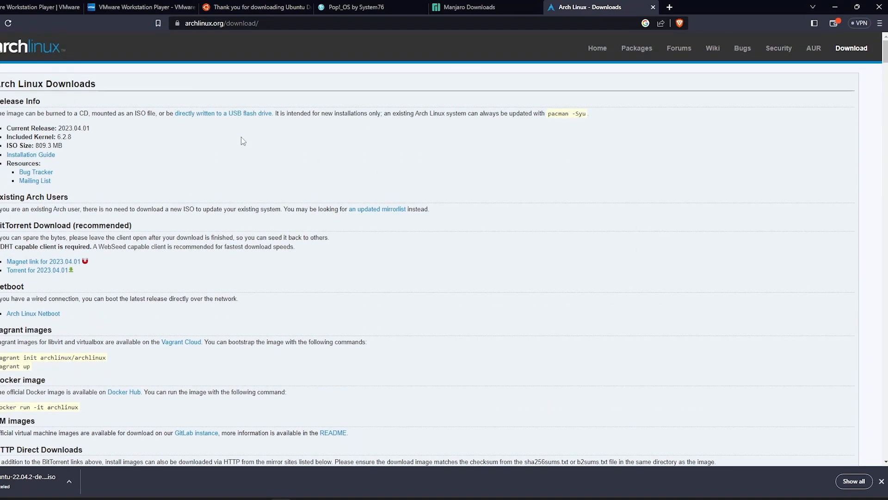
{"action": "left_click", "coordinate": [834, 6]}
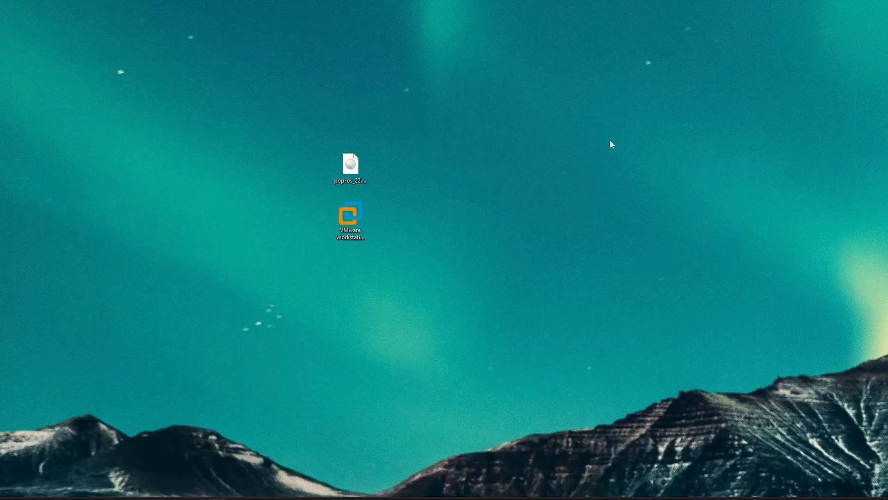
Launch Workstation, begin a Typical New Virtual Machine, and browse to the desktop's pop-os ISO
{"action": "double_click", "coordinate": [360, 221]}
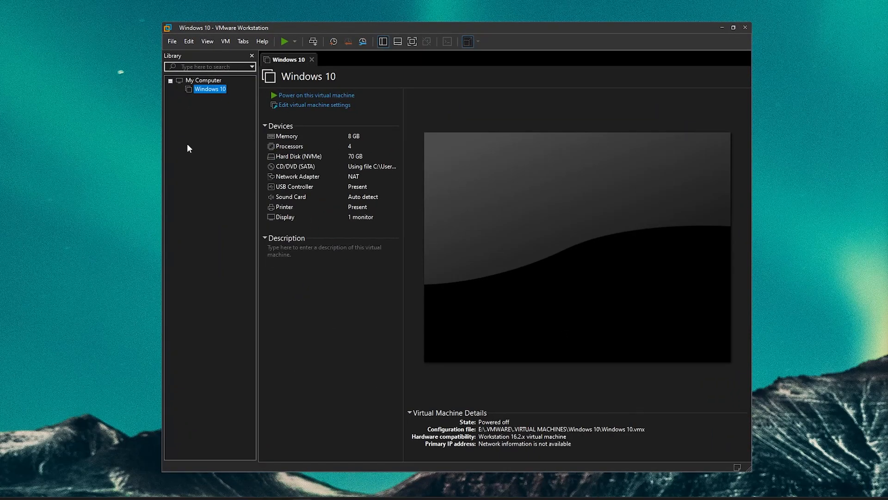
{"action": "left_click", "coordinate": [172, 42]}
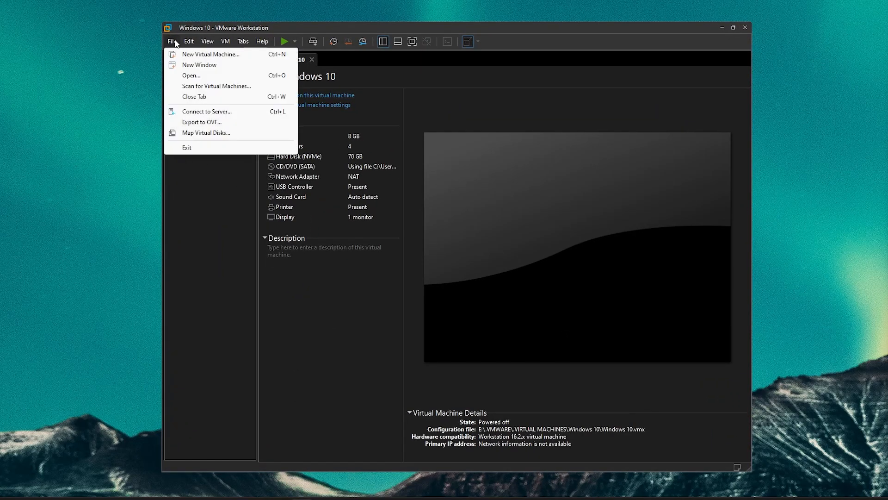
{"action": "left_click", "coordinate": [214, 55]}
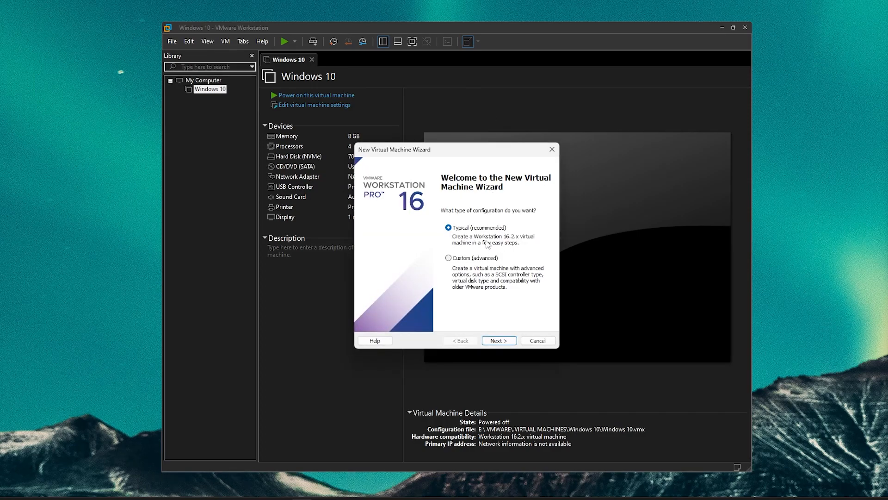
{"action": "left_click", "coordinate": [499, 340]}
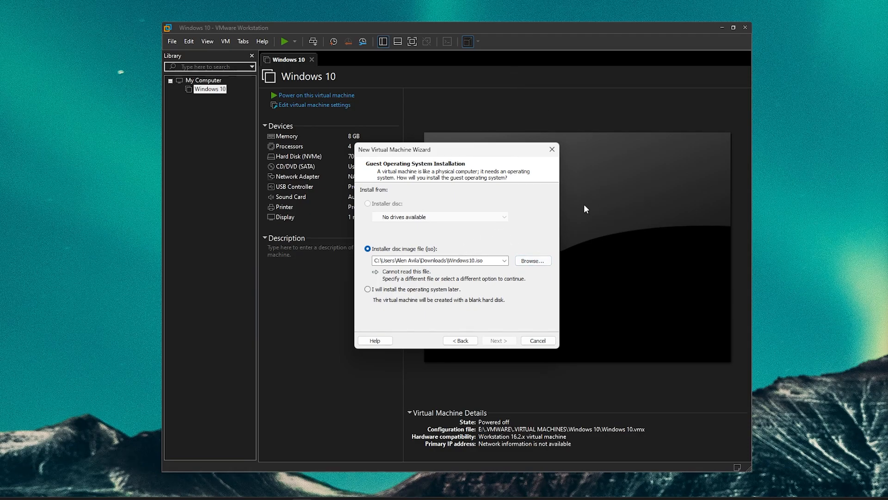
{"action": "key", "text": "super+d"}
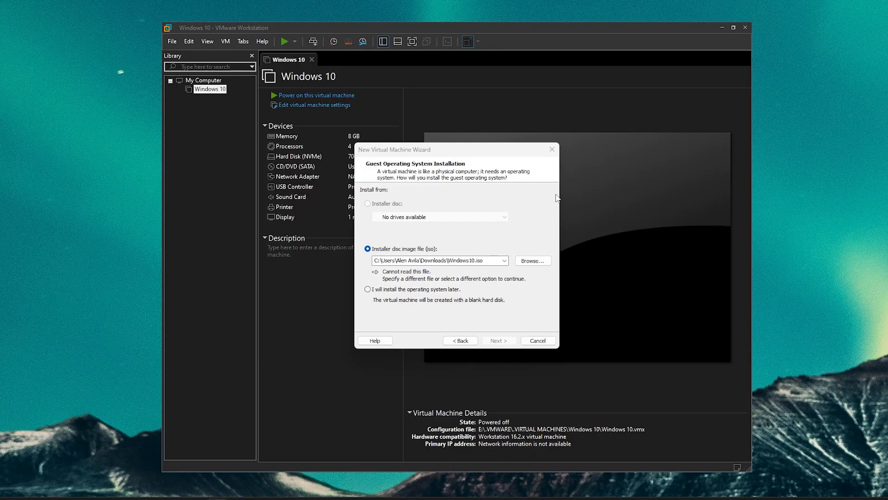
{"action": "key", "text": "super+d"}
{"action": "left_click", "coordinate": [526, 262]}
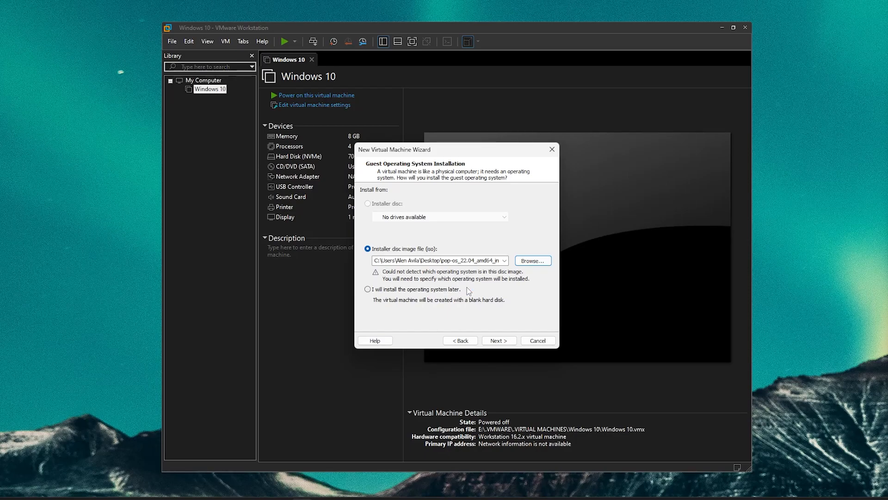
Choose Linux with version Other Linux 5.x kernel 64-bit as the guest operating system
{"action": "left_click", "coordinate": [499, 341]}
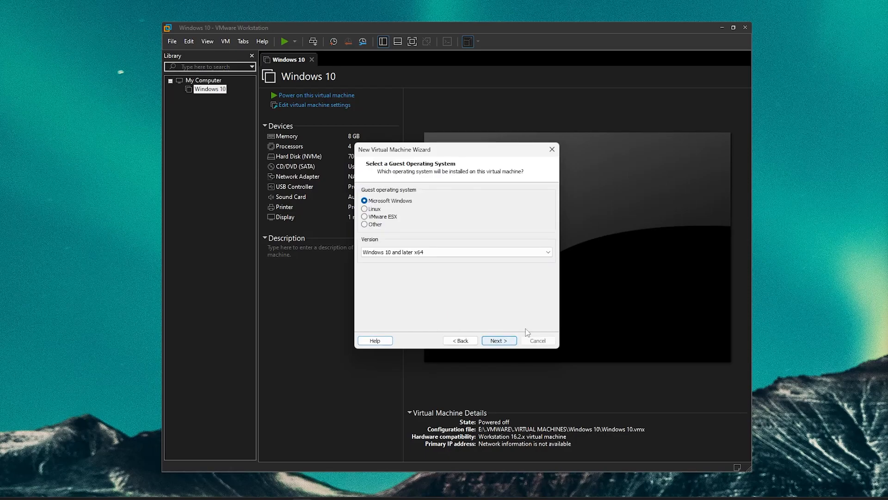
{"action": "left_click", "coordinate": [373, 209]}
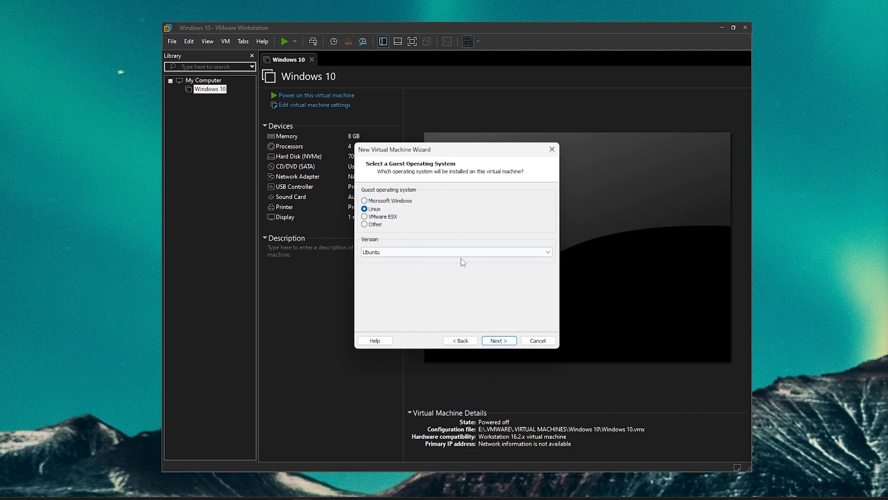
{"action": "left_click", "coordinate": [463, 253]}
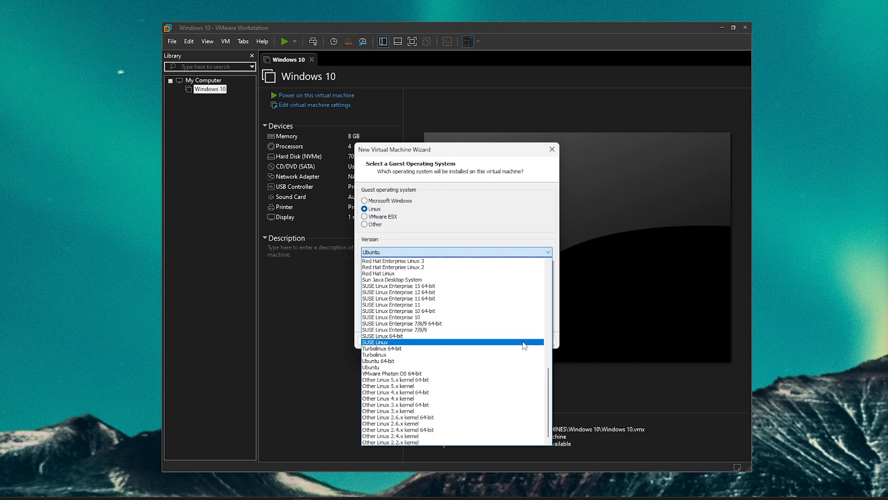
{"action": "scroll", "coordinate": [526, 294], "scroll_direction": "up", "scroll_amount": 15}
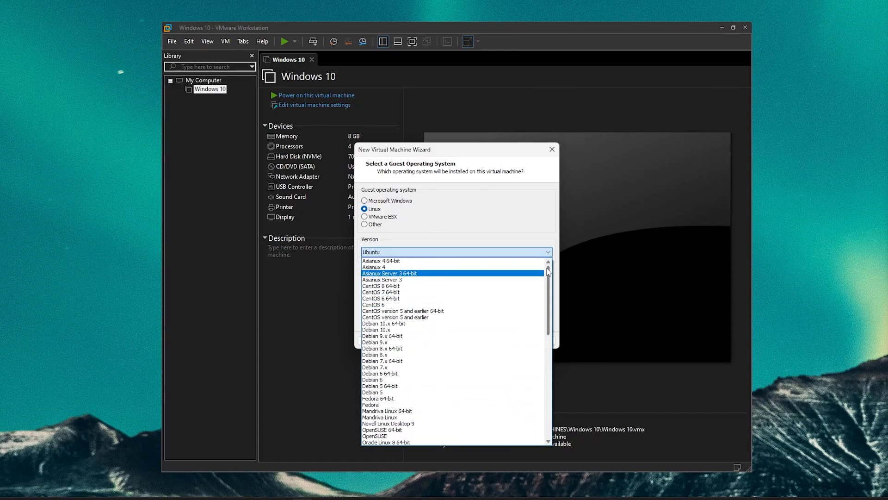
{"action": "left_click_drag", "start_coordinate": [548, 273], "coordinate": [565, 380]}
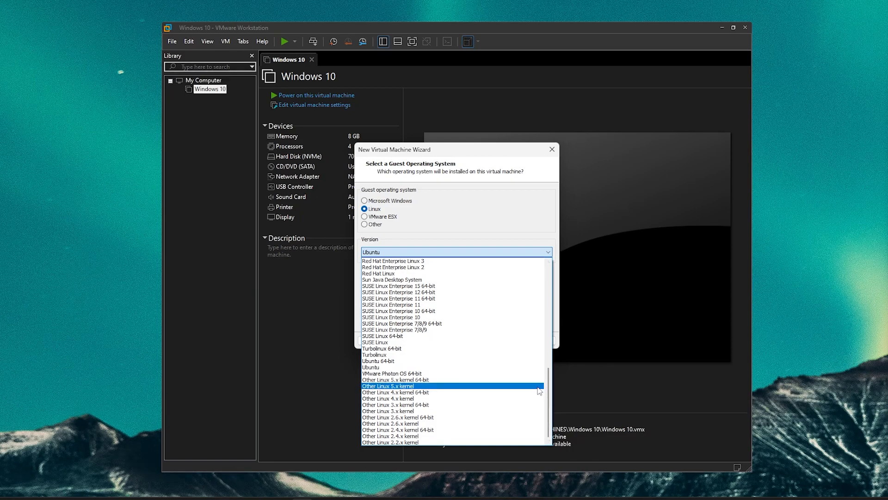
{"action": "left_click", "coordinate": [510, 230]}
{"action": "left_click", "coordinate": [394, 253]}
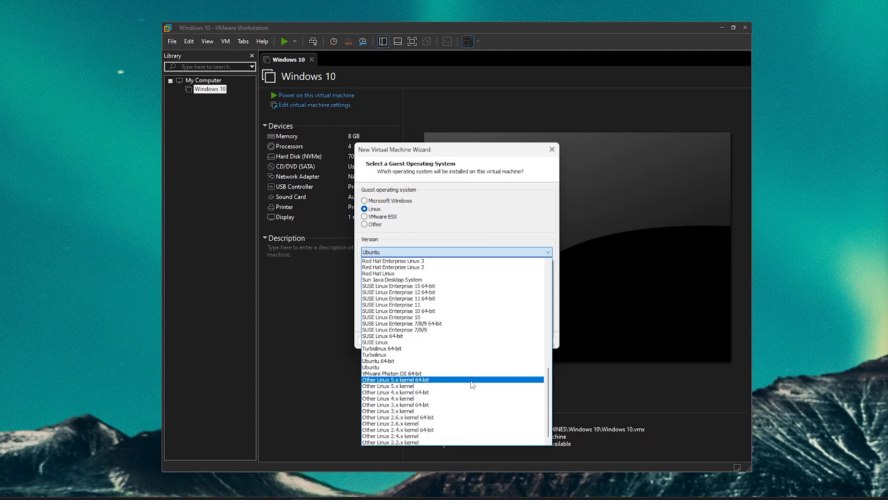
{"action": "left_click", "coordinate": [470, 380]}
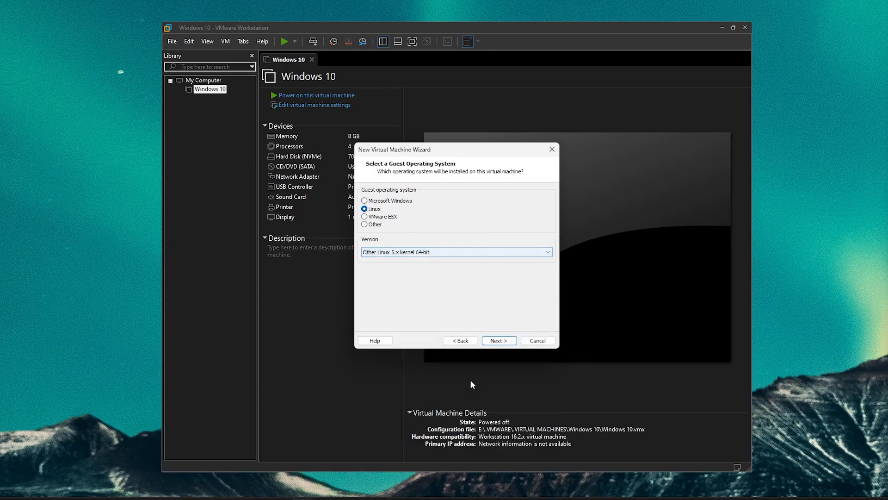
{"action": "left_click", "coordinate": [499, 340]}
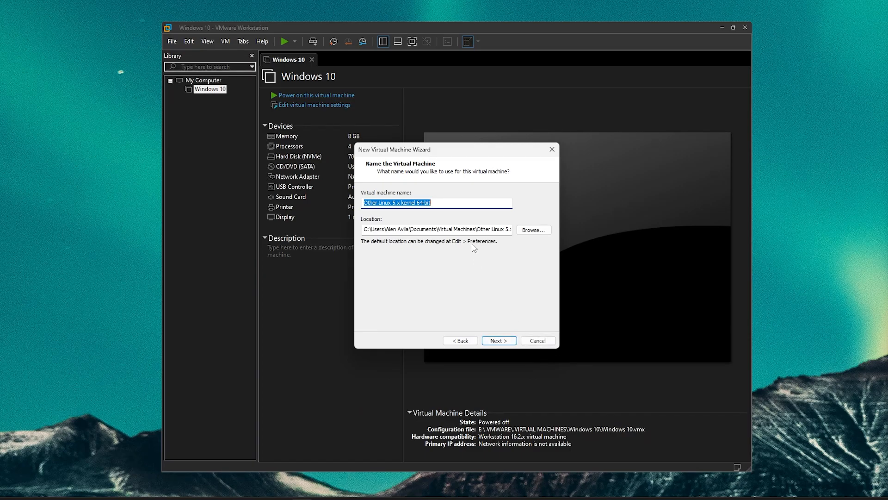
Name the machine PopOS and change its guest version to Ubuntu 64-bit
{"action": "type", "text": "PopO"}
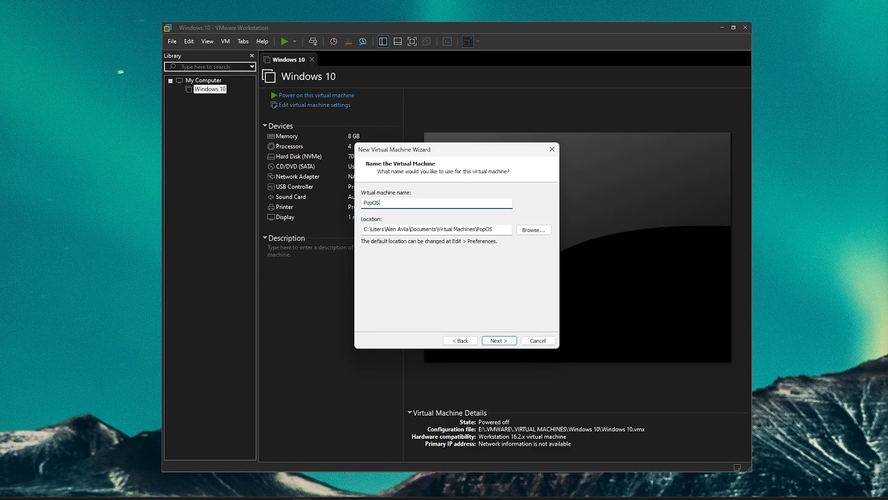
{"action": "type", "text": "S"}
{"action": "left_click", "coordinate": [469, 340]}
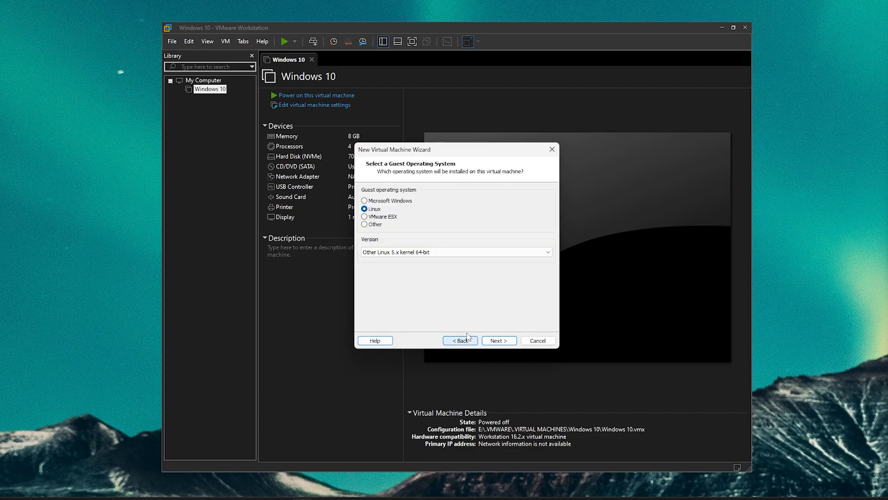
{"action": "left_click", "coordinate": [421, 253]}
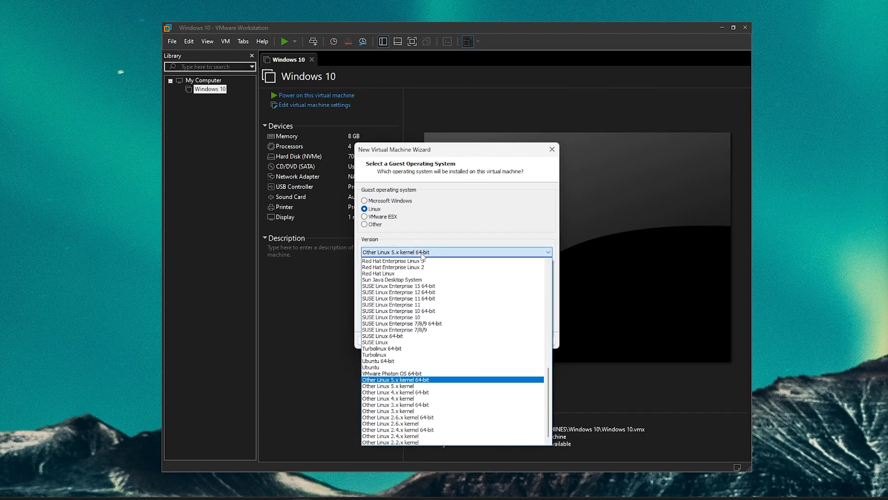
{"action": "left_click", "coordinate": [436, 360]}
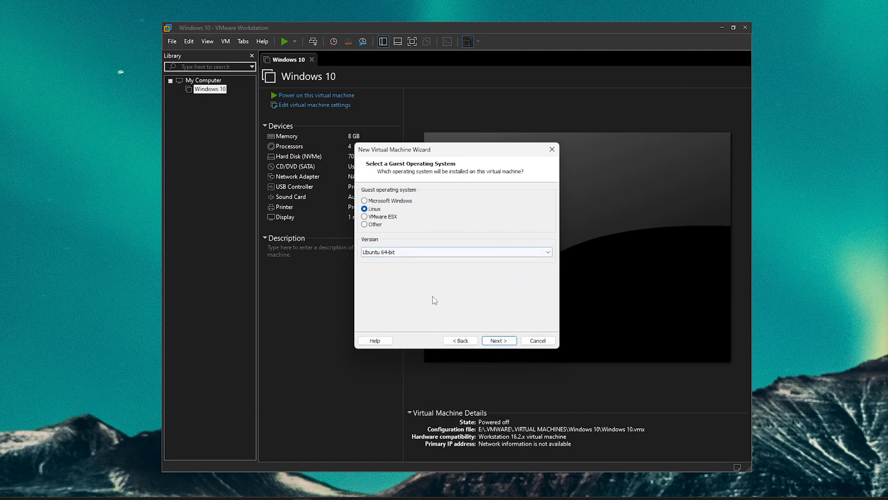
{"action": "left_click", "coordinate": [511, 342]}
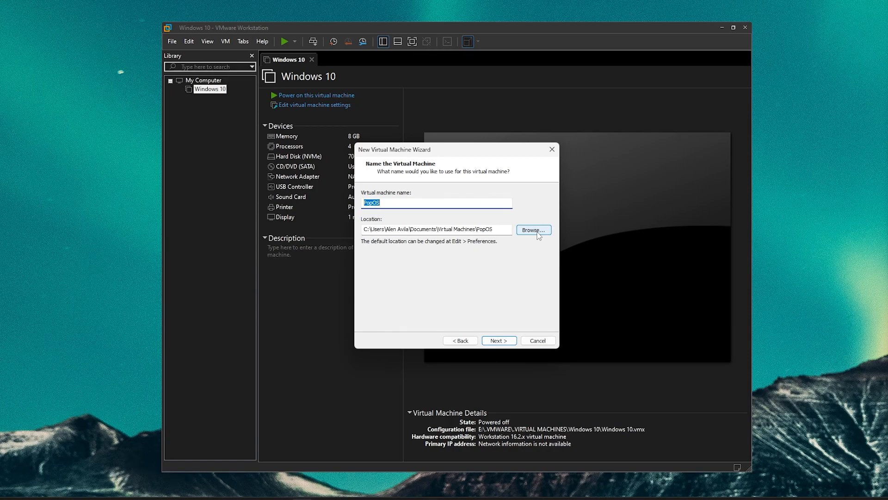
Store the VM in E:\.VMWARE\.VIRTUAL MACHINES\Pop OS and keep a 20 GB split disk
{"action": "left_click", "coordinate": [534, 230]}
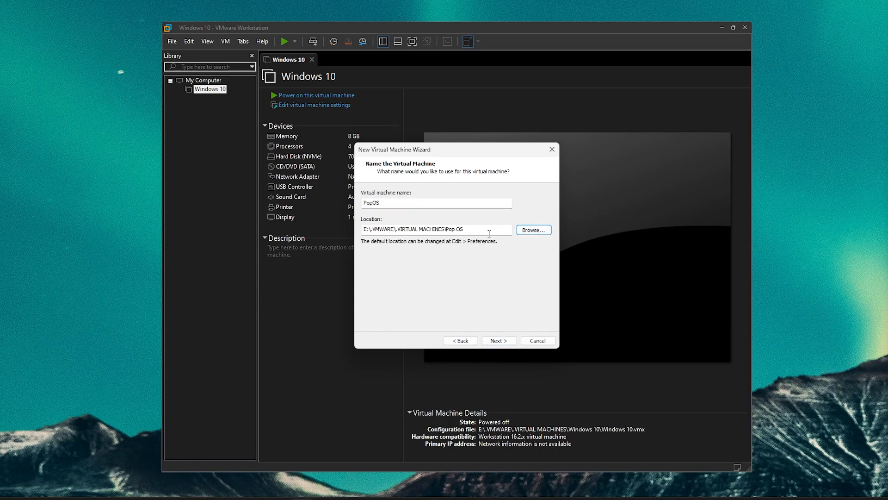
{"action": "left_click_drag", "start_coordinate": [488, 233], "coordinate": [326, 233]}
{"action": "left_click", "coordinate": [498, 341]}
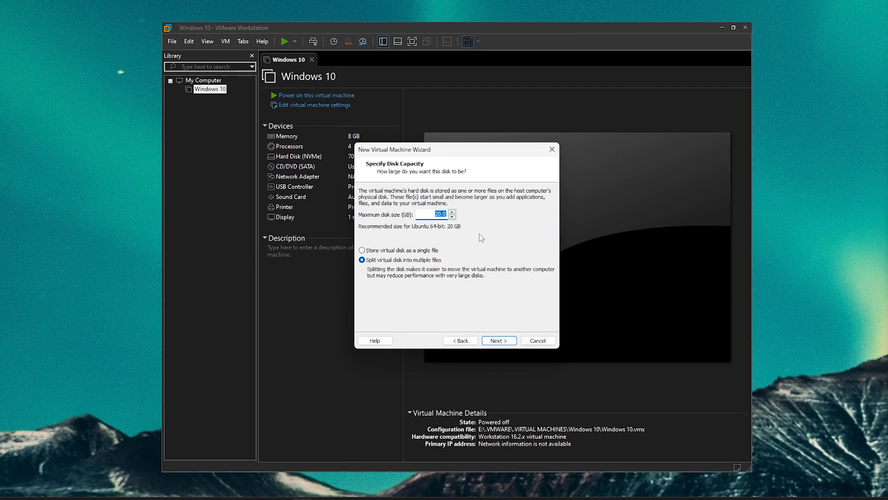
{"action": "left_click", "coordinate": [430, 254]}
{"action": "left_click", "coordinate": [499, 340]}
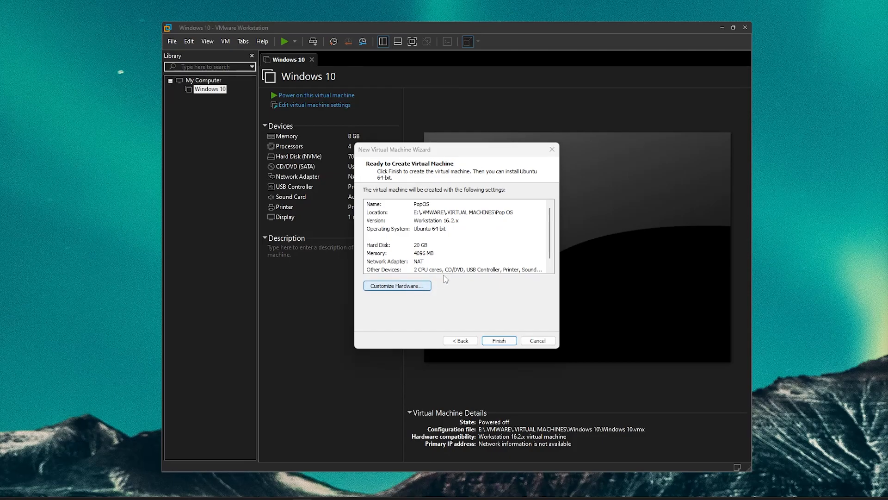
Give the VM 8 GB memory, 2 cores per processor, and both virtualization options enabled
{"action": "left_click_drag", "start_coordinate": [472, 190], "coordinate": [472, 181]}
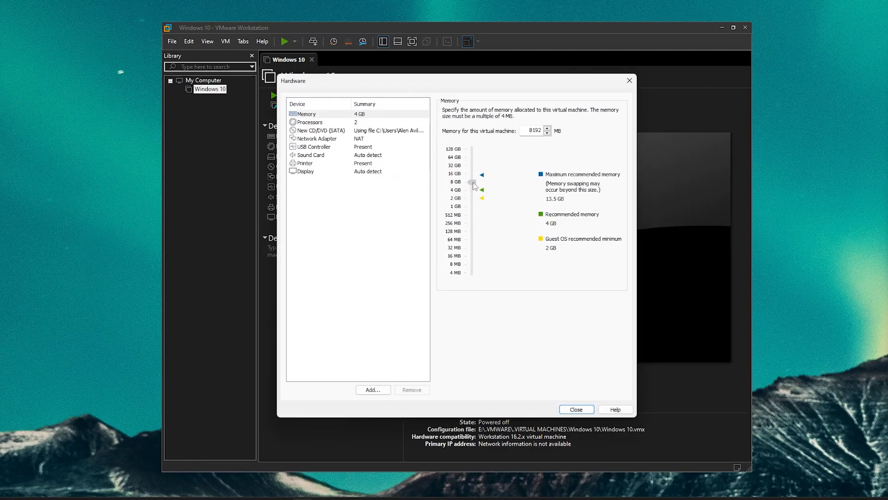
{"action": "left_click", "coordinate": [381, 122]}
{"action": "left_click", "coordinate": [538, 123]}
{"action": "left_click", "coordinate": [536, 137]}
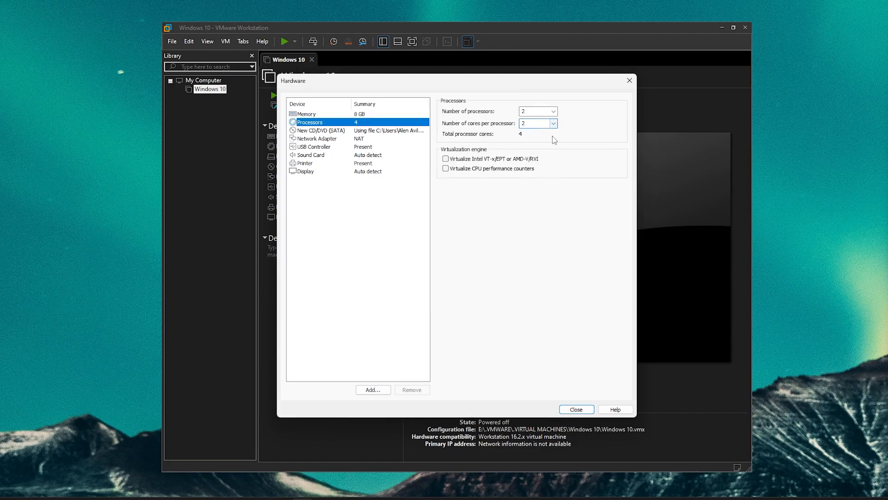
{"action": "left_click", "coordinate": [445, 158]}
{"action": "left_click", "coordinate": [462, 168]}
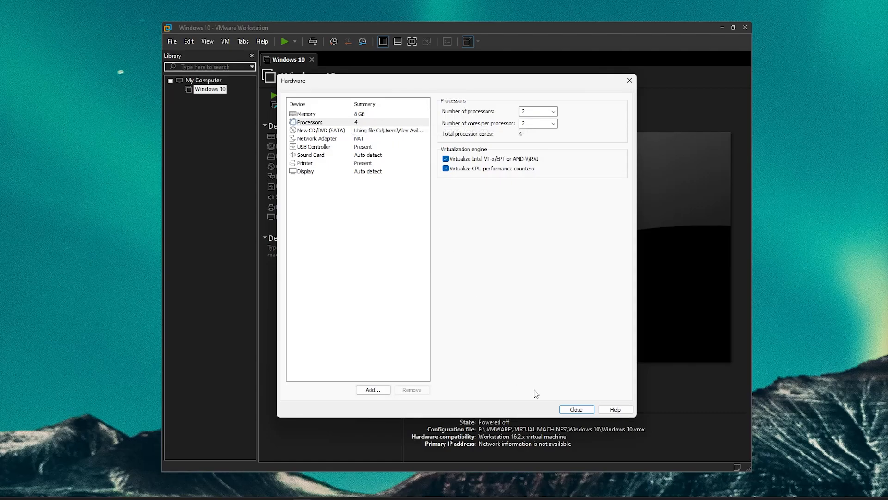
Set the display to a 1920 x 1080 maximum resolution with 2 GB graphics memory
{"action": "left_click", "coordinate": [367, 171]}
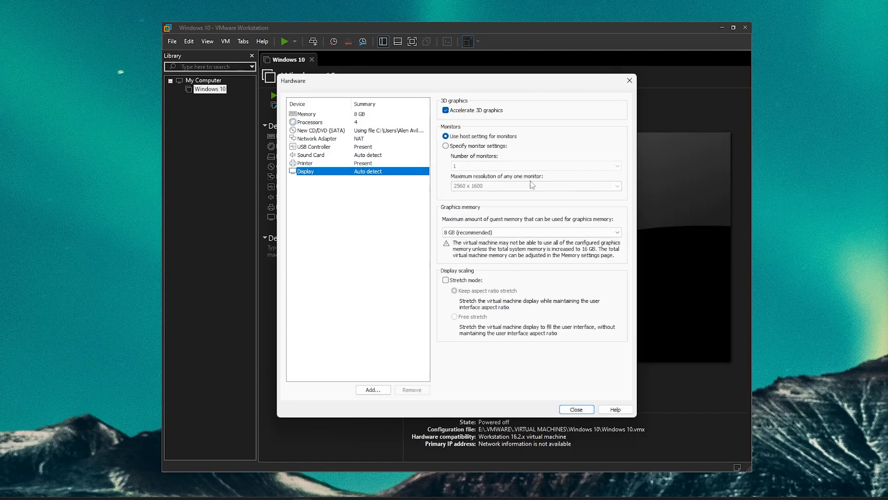
{"action": "left_click", "coordinate": [479, 146]}
{"action": "left_click", "coordinate": [569, 185]}
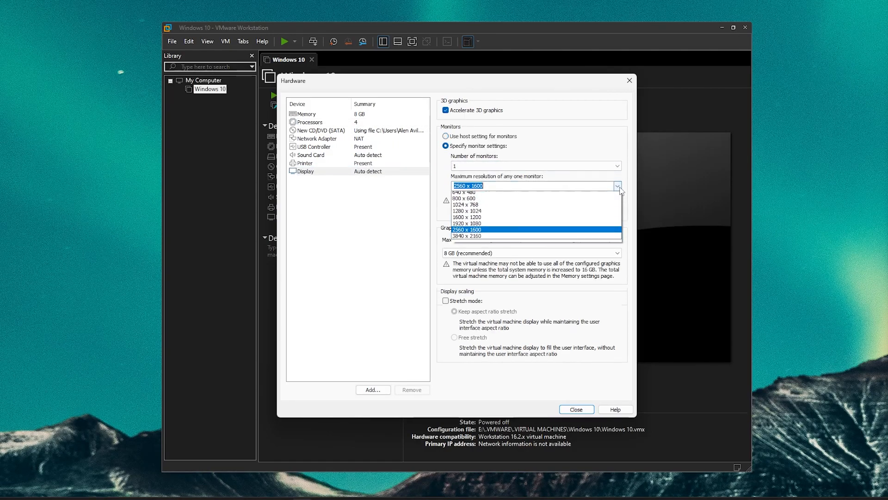
{"action": "left_click", "coordinate": [569, 226]}
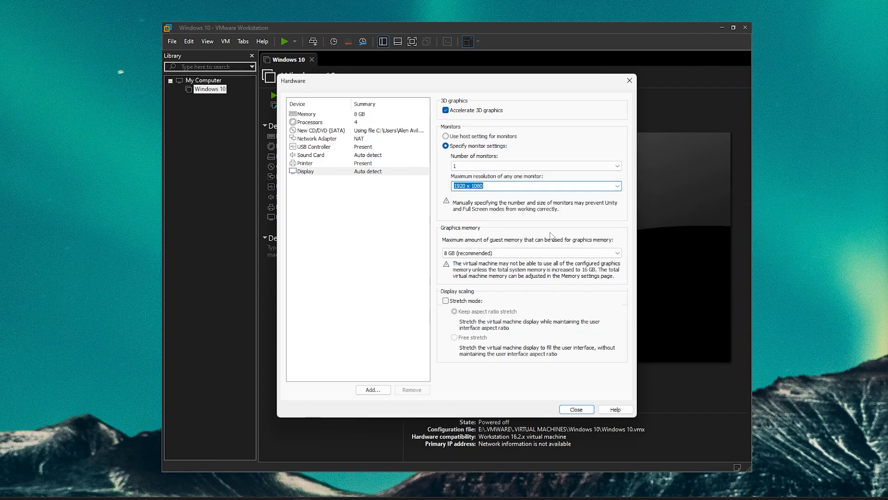
{"action": "left_click", "coordinate": [530, 254]}
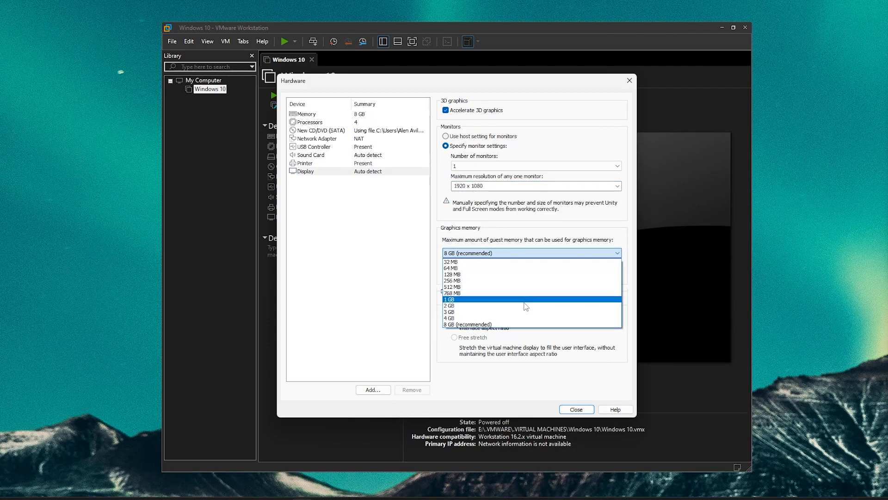
{"action": "left_click", "coordinate": [557, 304]}
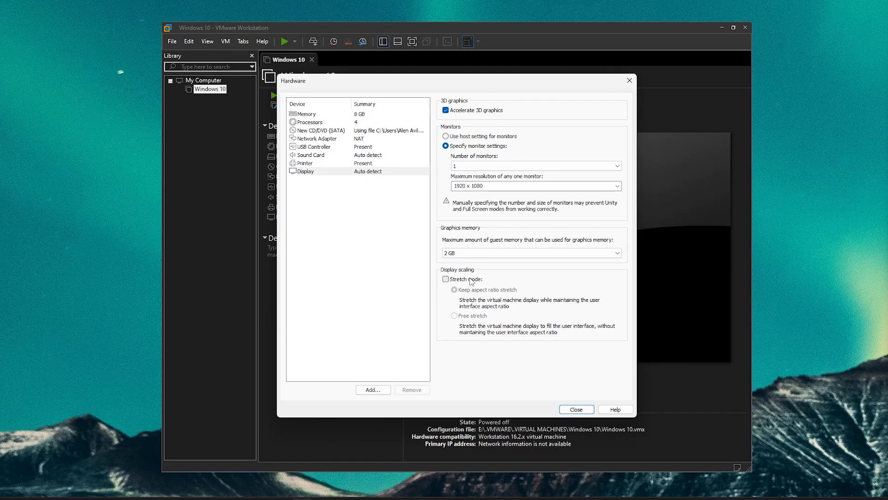
{"action": "left_click", "coordinate": [576, 409]}
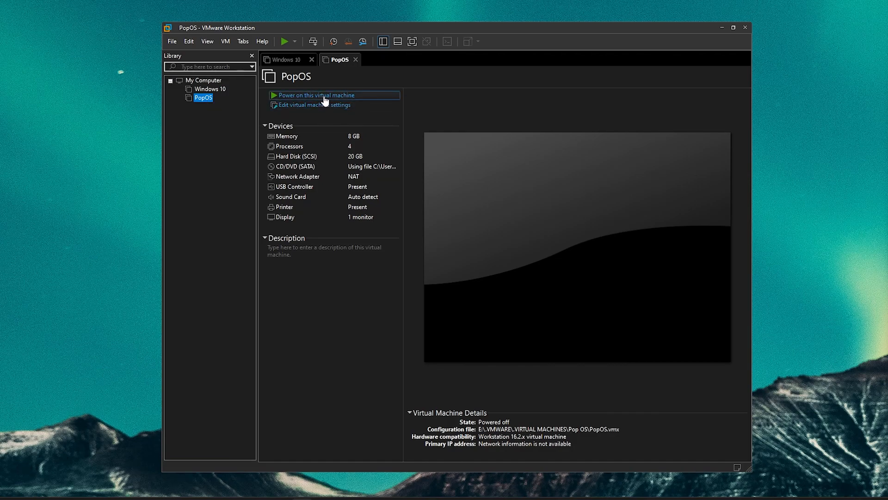
Boot the VM and choose English (US), the English (US) keyboard, and a clean install on the VMware disk
{"action": "left_click", "coordinate": [325, 97]}
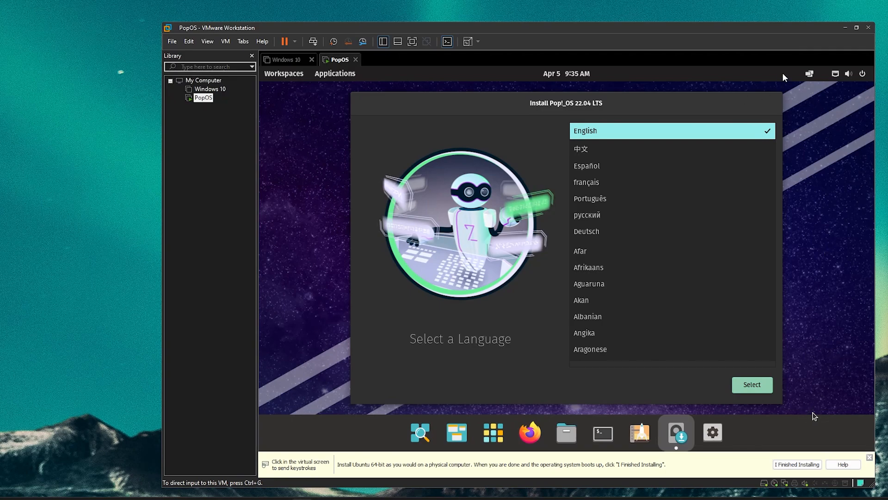
{"action": "left_click", "coordinate": [833, 225]}
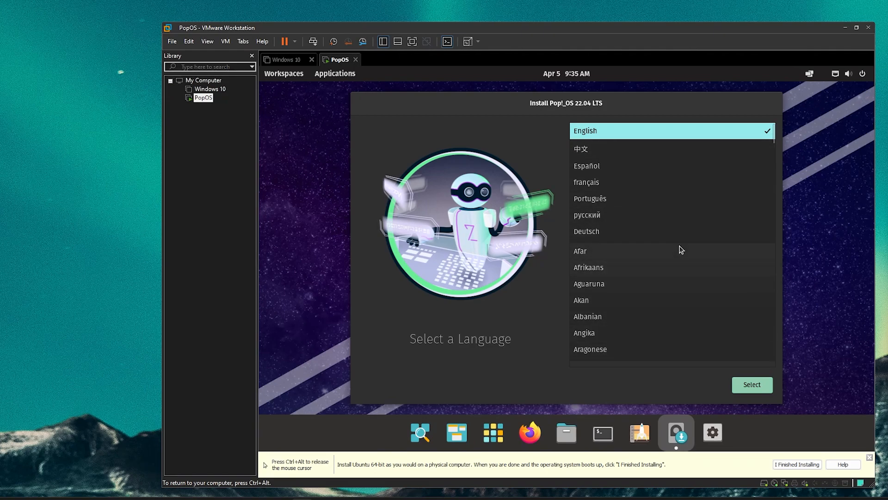
{"action": "left_click", "coordinate": [680, 134]}
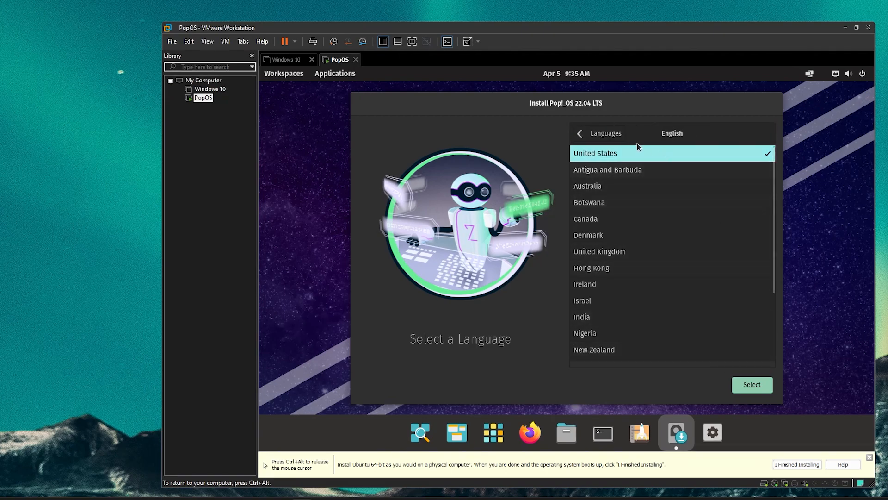
{"action": "left_click", "coordinate": [756, 385]}
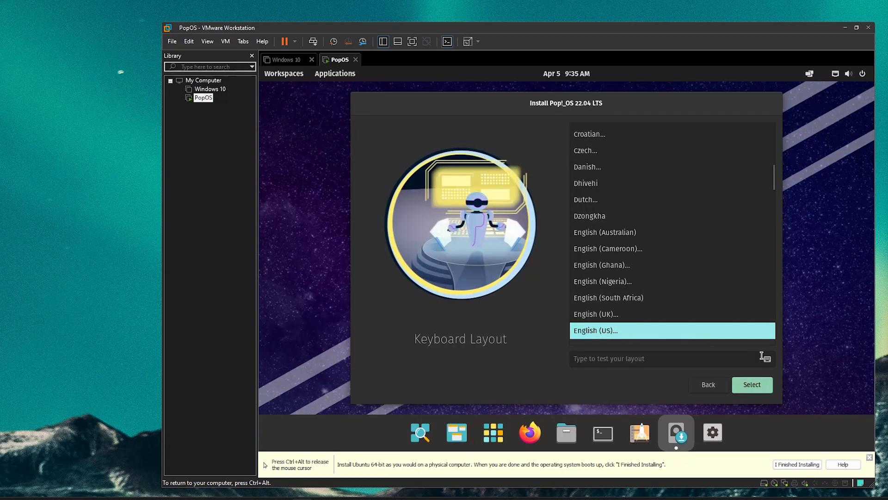
{"action": "left_click", "coordinate": [755, 389]}
{"action": "left_click", "coordinate": [762, 385]}
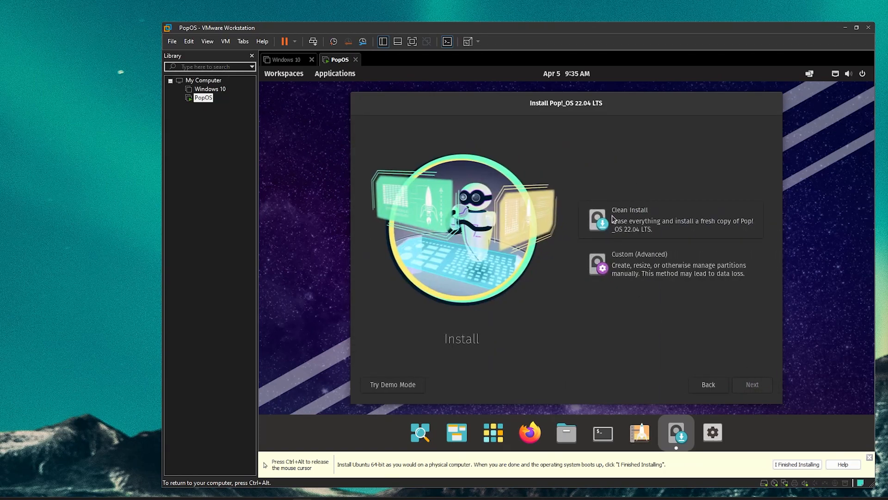
{"action": "left_click", "coordinate": [615, 224]}
{"action": "left_click", "coordinate": [743, 388]}
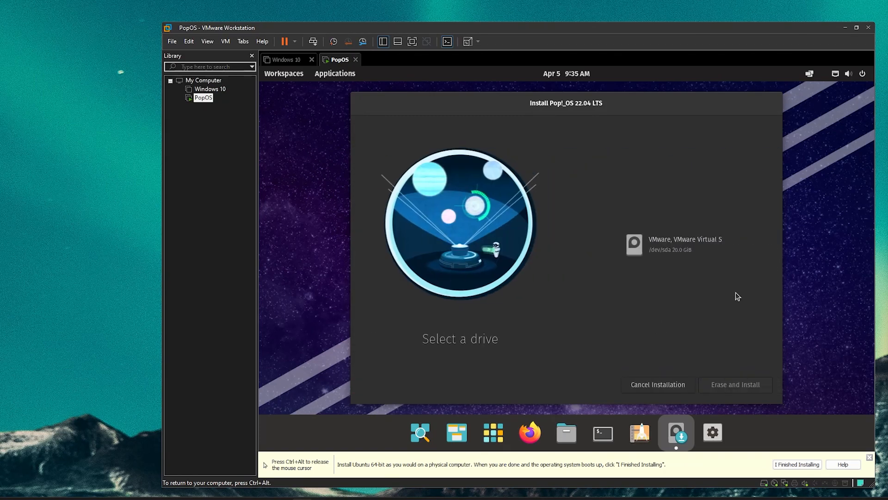
{"action": "left_click", "coordinate": [647, 247]}
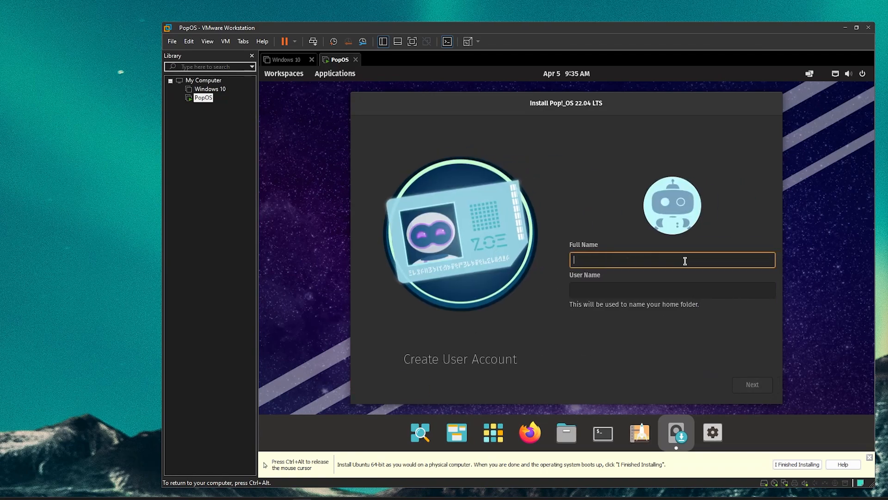
Enter the user's full name and set and confirm the account password
{"action": "type", "text": "Alen Avila"}
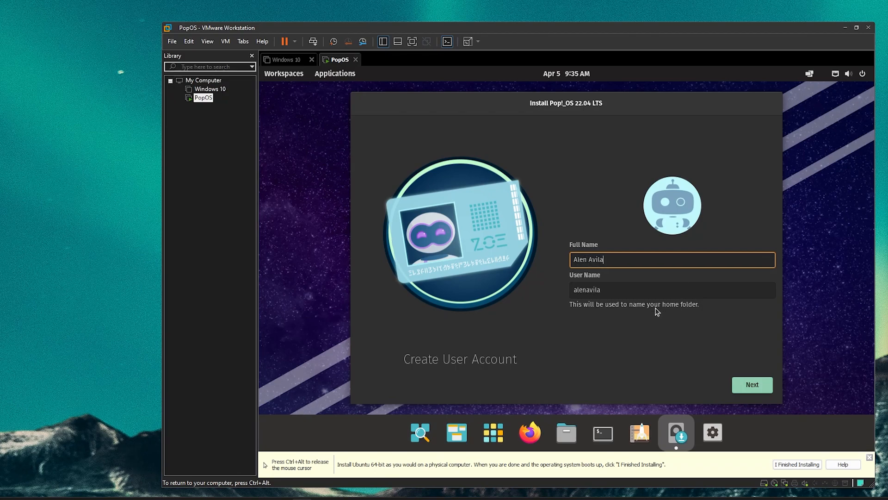
{"action": "key", "text": "Tab"}
{"action": "left_click", "coordinate": [748, 389]}
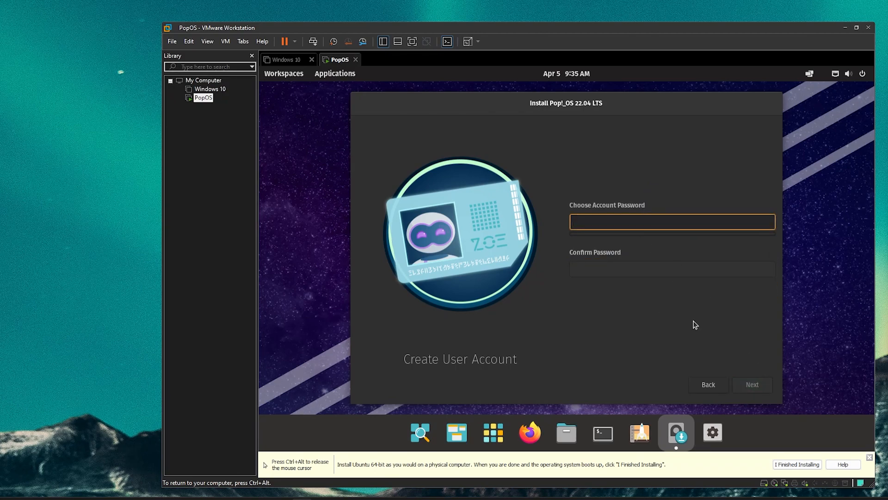
{"action": "type", "text": "********"}
{"action": "key", "text": "Tab"}
{"action": "type", "text": "********"}
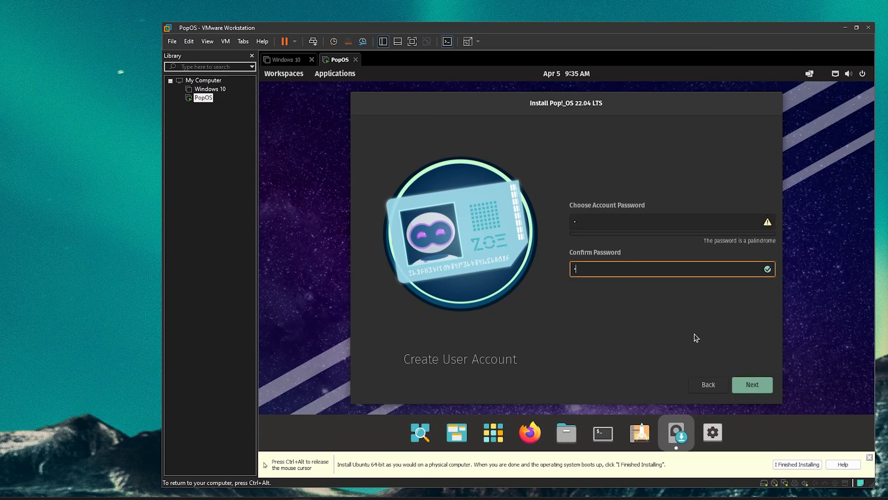
{"action": "left_click", "coordinate": [749, 386]}
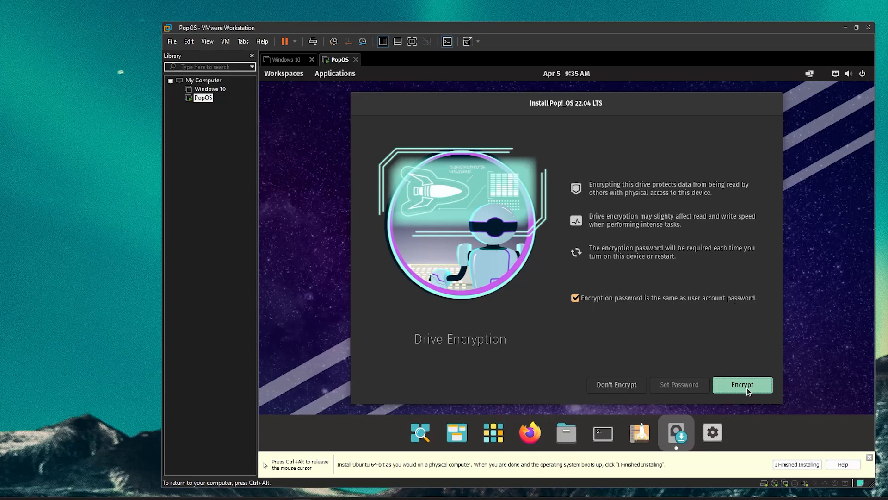
Choose Don't Encrypt to start the installation and maximize the VMware window
{"action": "left_click", "coordinate": [620, 383]}
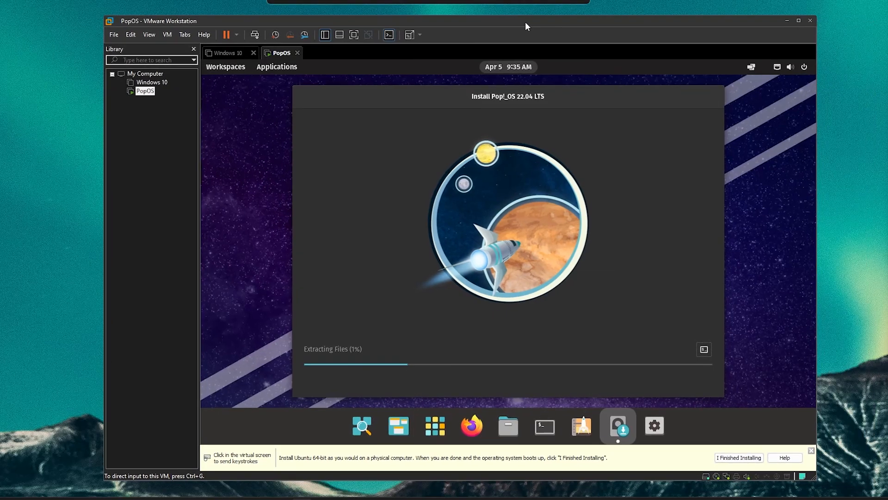
{"action": "left_click_drag", "start_coordinate": [525, 21], "coordinate": [532, 1]}
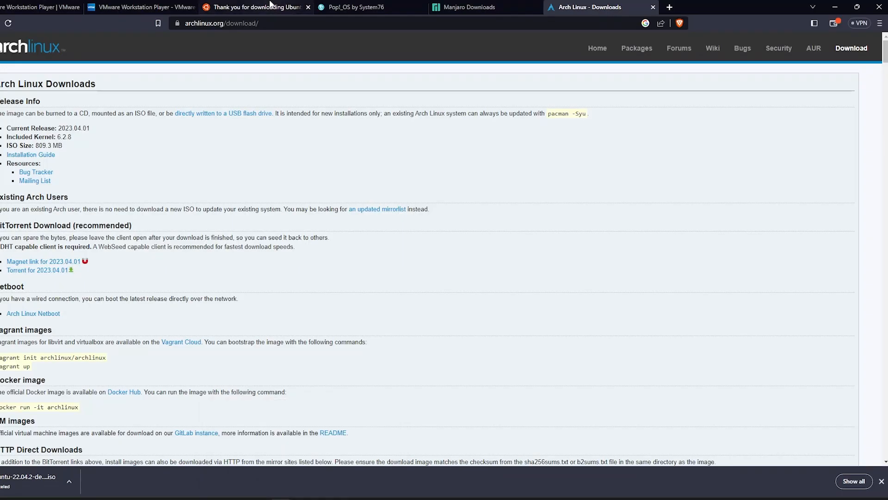
Cancel the stalled Ubuntu download in Brave and restart the Ubuntu Desktop download
{"action": "left_click", "coordinate": [272, 7]}
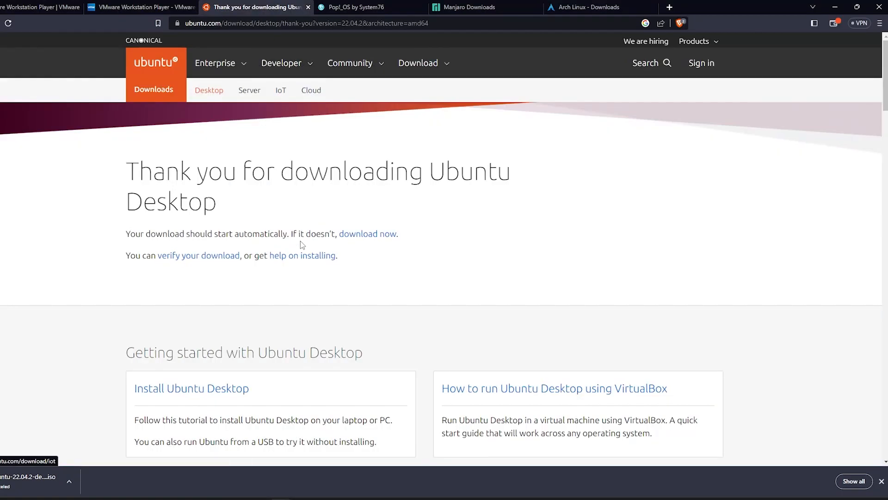
{"action": "left_click", "coordinate": [70, 481]}
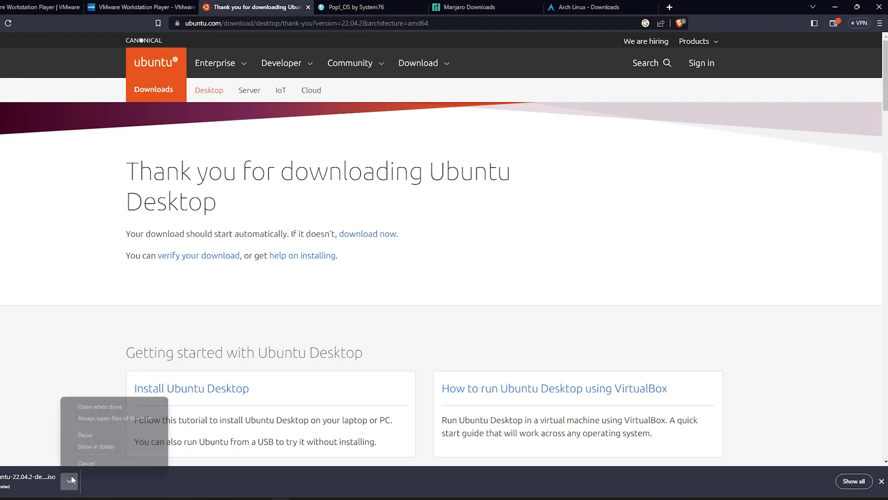
{"action": "left_click", "coordinate": [368, 234]}
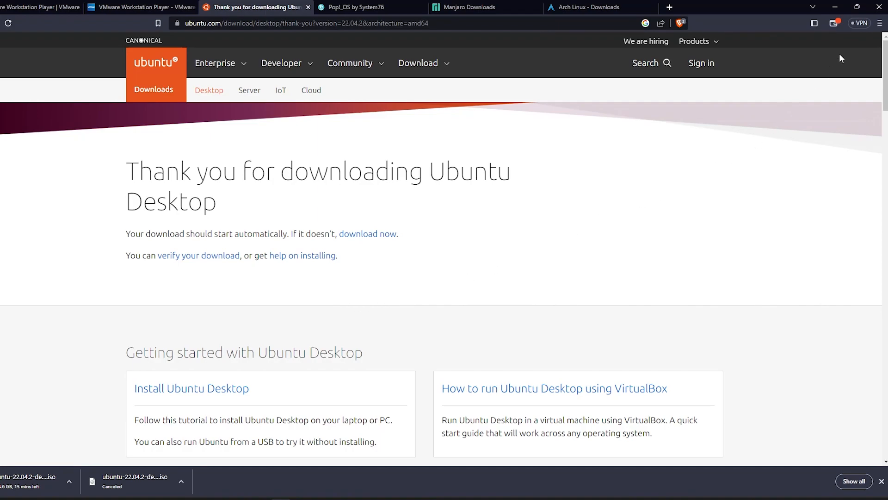
{"action": "left_click", "coordinate": [835, 6]}
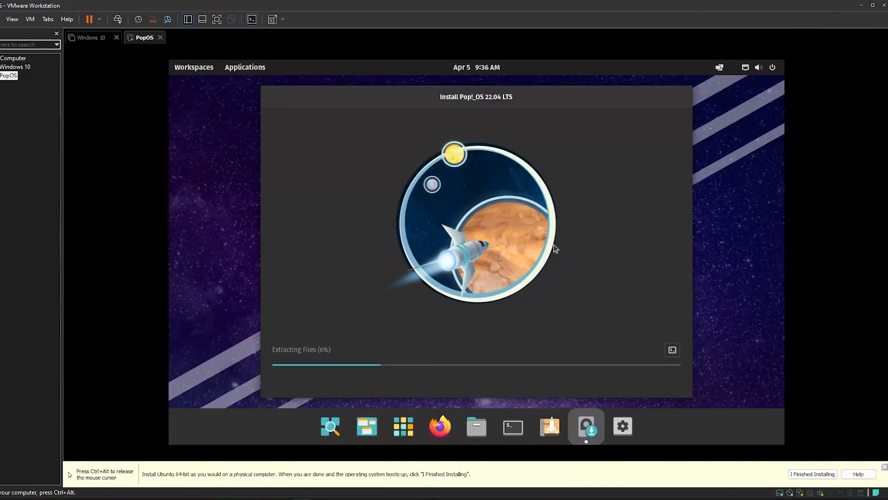
Wait for Pop!_OS file extraction to complete, then restart the guest into the installed system
{"action": "mouse_move", "coordinate": [566, 94]}
{"action": "left_mouse_down"}
{"action": "mouse_move", "coordinate": [583, 98]}
{"action": "mouse_move", "coordinate": [549, 97]}
{"action": "mouse_move", "coordinate": [563, 90]}
{"action": "left_mouse_up"}
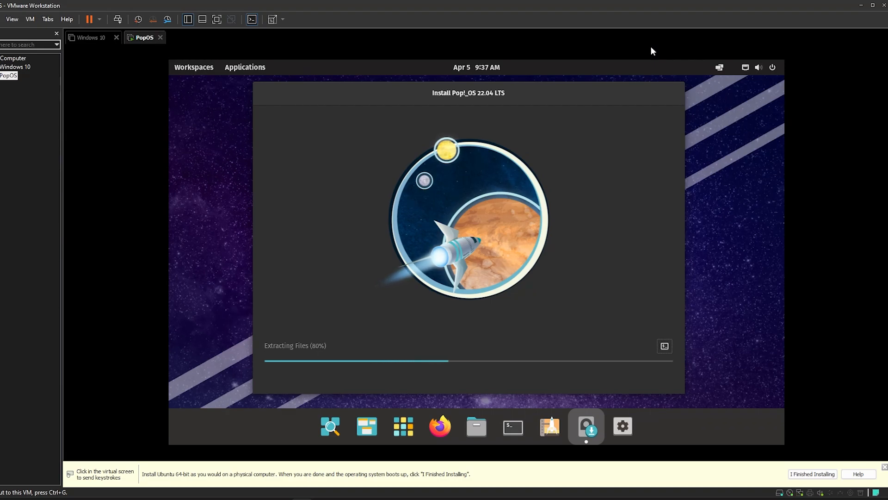
{"action": "left_click", "coordinate": [601, 185]}
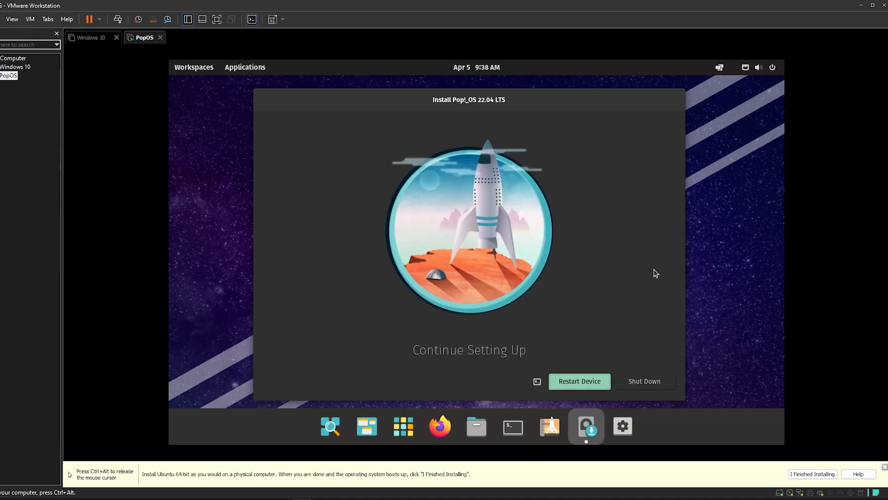
{"action": "left_click", "coordinate": [585, 382]}
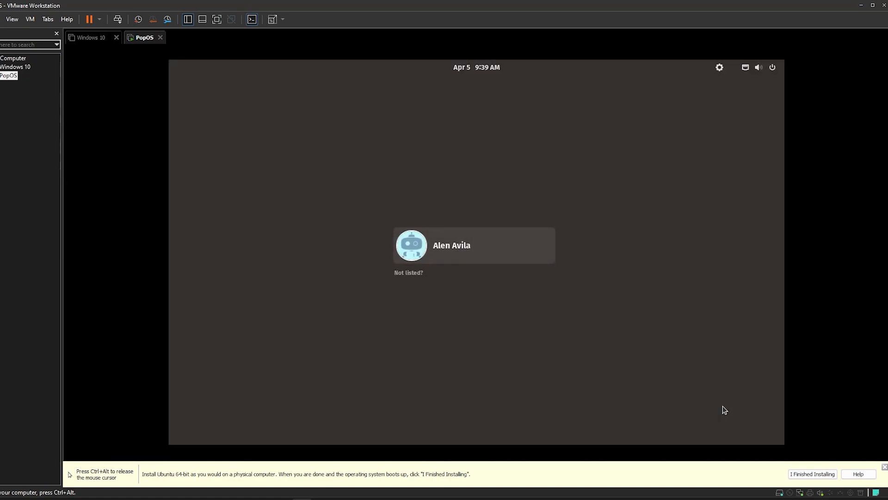
Release the mouse, select the new user account, and log in with its password
{"action": "key", "text": "ctrl+alt"}
{"action": "left_click", "coordinate": [474, 246]}
{"action": "key", "text": "Return"}
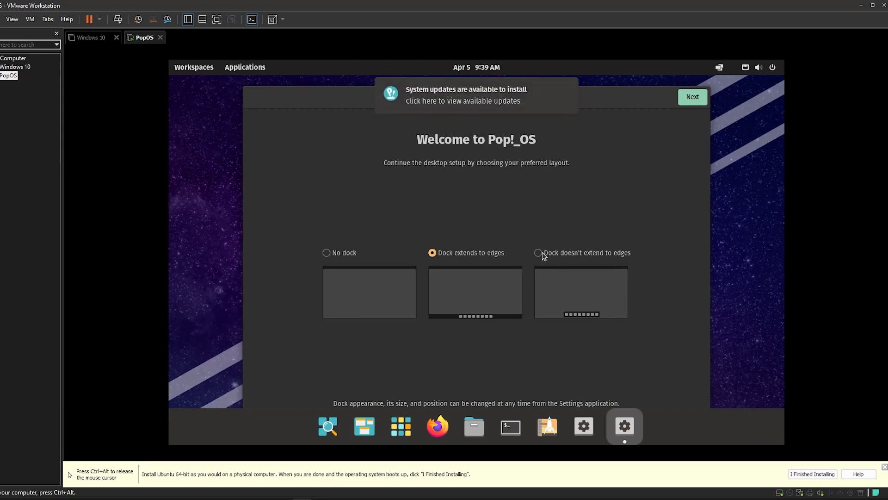
Choose the dock that doesn't extend to edges and step through the tour, keeping the dark theme
{"action": "left_click", "coordinate": [543, 255]}
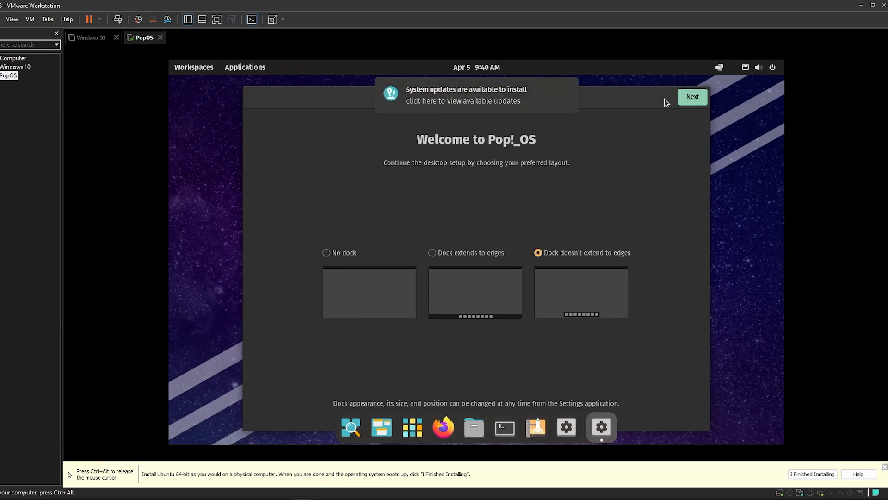
{"action": "left_click", "coordinate": [698, 98]}
{"action": "left_click", "coordinate": [575, 188]}
{"action": "left_click", "coordinate": [577, 188]}
{"action": "left_click", "coordinate": [689, 98]}
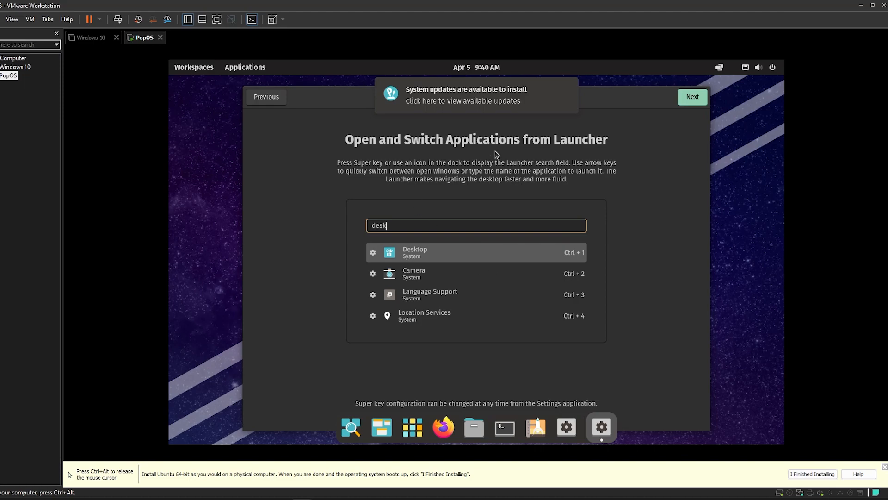
{"action": "left_click", "coordinate": [692, 97]}
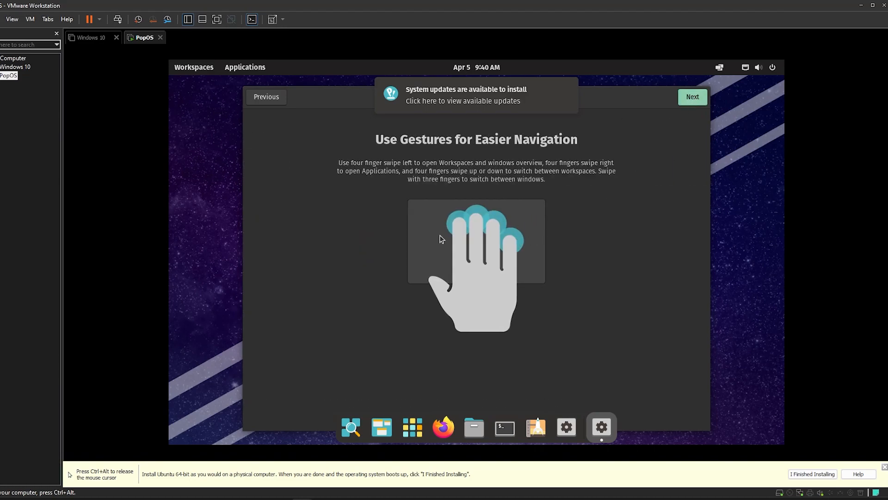
{"action": "left_click", "coordinate": [689, 98]}
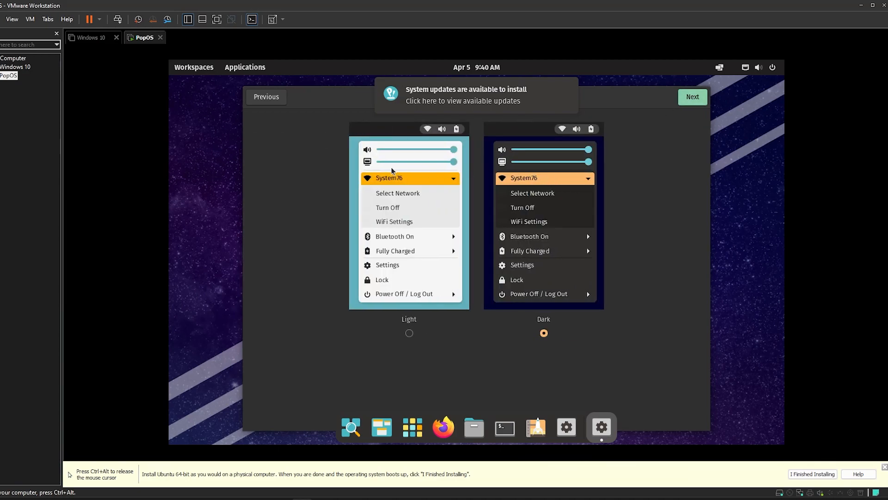
{"action": "left_click", "coordinate": [696, 97]}
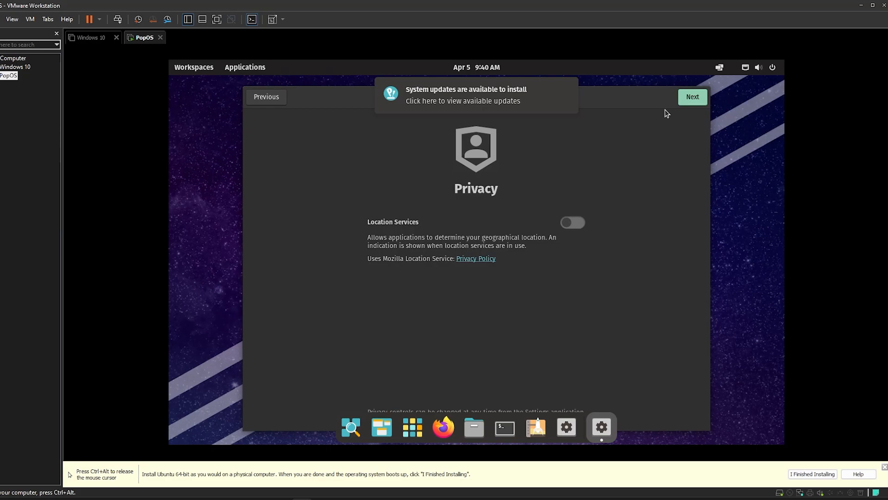
{"action": "left_click", "coordinate": [683, 98]}
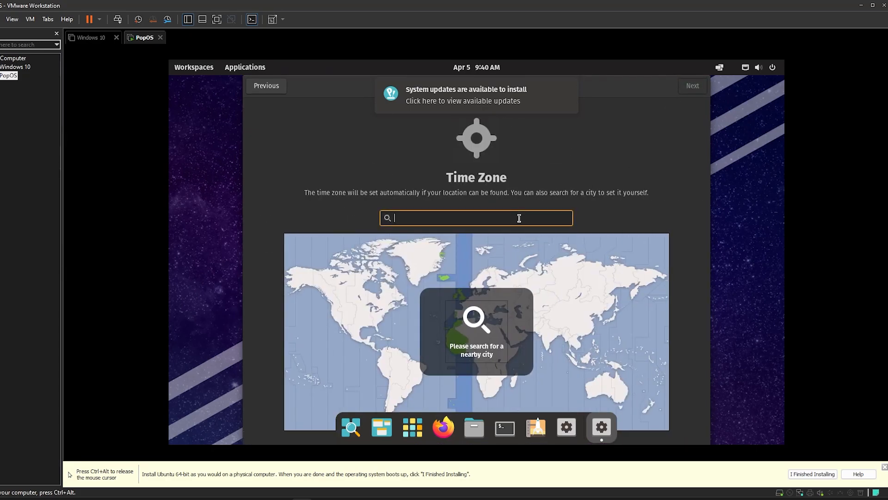
Set the time zone to Angeles, Philippines, skip online accounts, and start using Pop!_OS
{"action": "type", "text": "phili"}
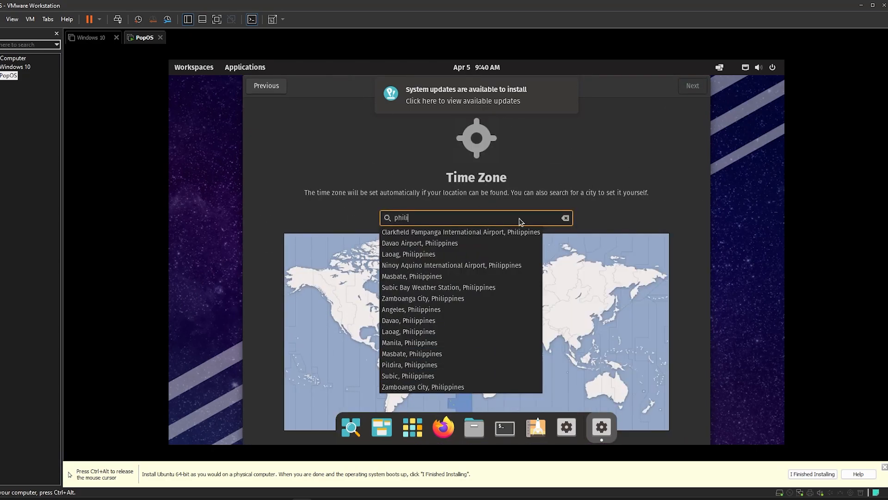
{"action": "type", "text": "ppines"}
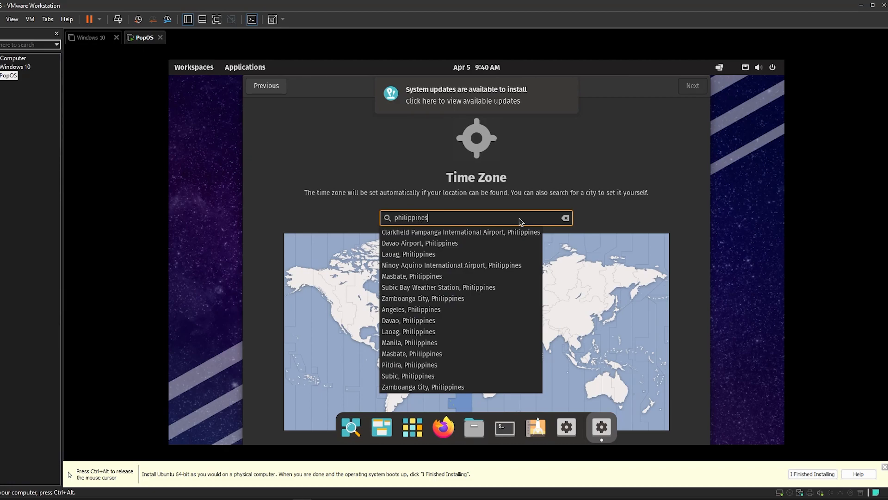
{"action": "left_click", "coordinate": [499, 310]}
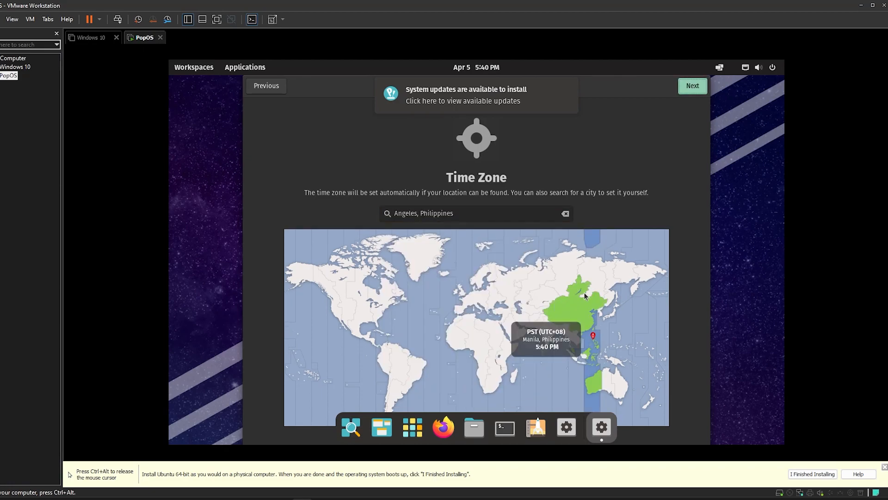
{"action": "left_click", "coordinate": [695, 93]}
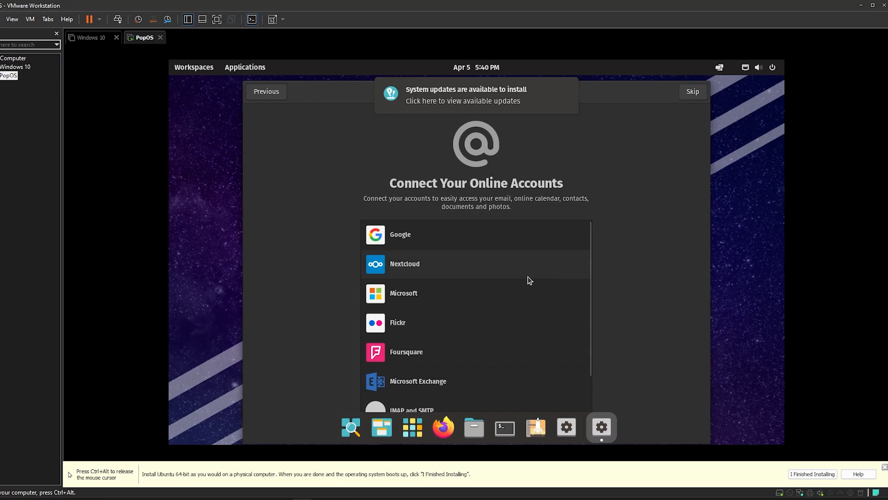
{"action": "scroll", "coordinate": [558, 285], "scroll_direction": "down", "scroll_amount": 2}
{"action": "left_click", "coordinate": [693, 92]}
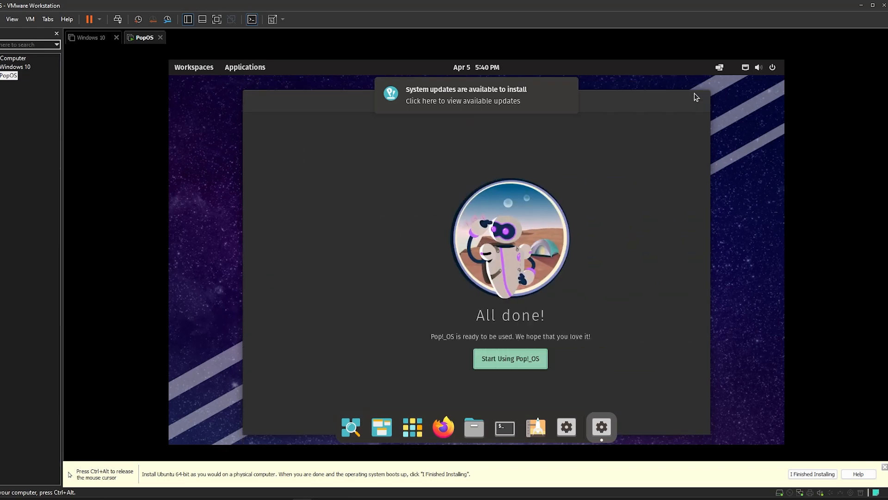
{"action": "left_click", "coordinate": [492, 359]}
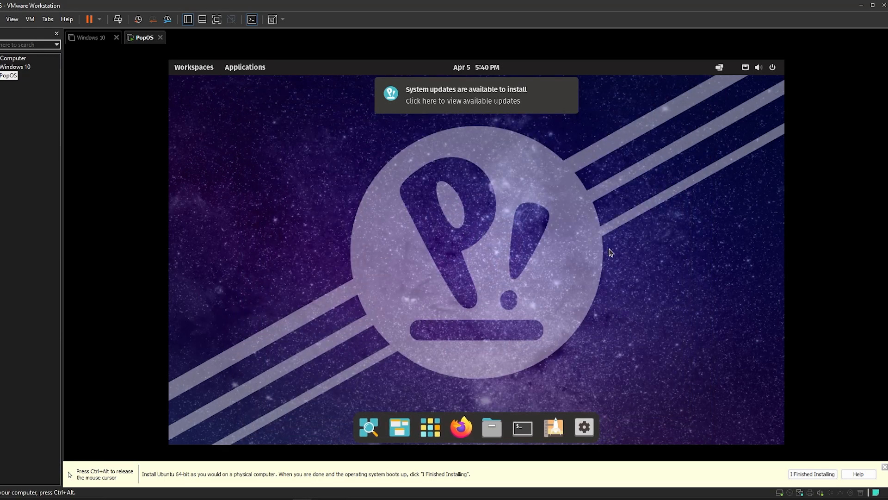
Open the guest's system Settings and dismiss the system updates notification
{"action": "left_click_drag", "start_coordinate": [656, 181], "coordinate": [426, 311]}
{"action": "mouse_move", "coordinate": [647, 235]}
{"action": "left_mouse_down"}
{"action": "mouse_move", "coordinate": [410, 319]}
{"action": "mouse_move", "coordinate": [307, 192]}
{"action": "left_mouse_up"}
{"action": "left_click", "coordinate": [584, 426]}
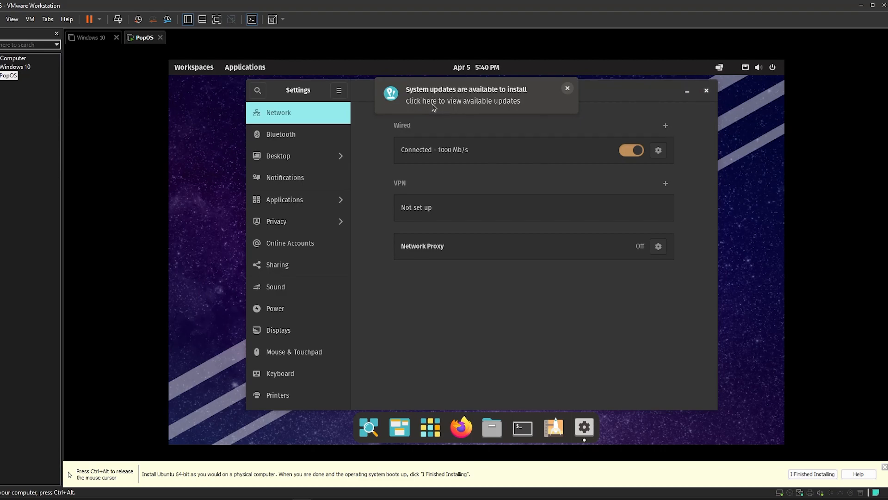
{"action": "left_click", "coordinate": [467, 101]}
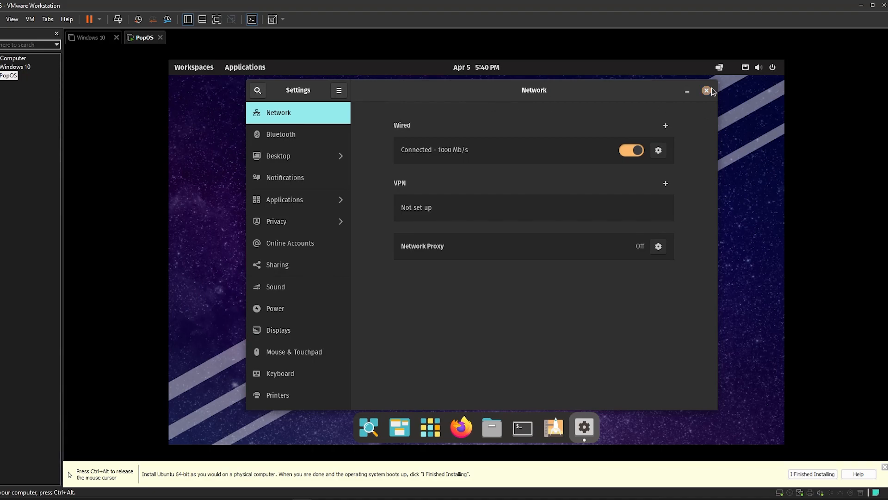
Open and close the window tiling menu, then launch Pop!_Shop
{"action": "left_click", "coordinate": [716, 73]}
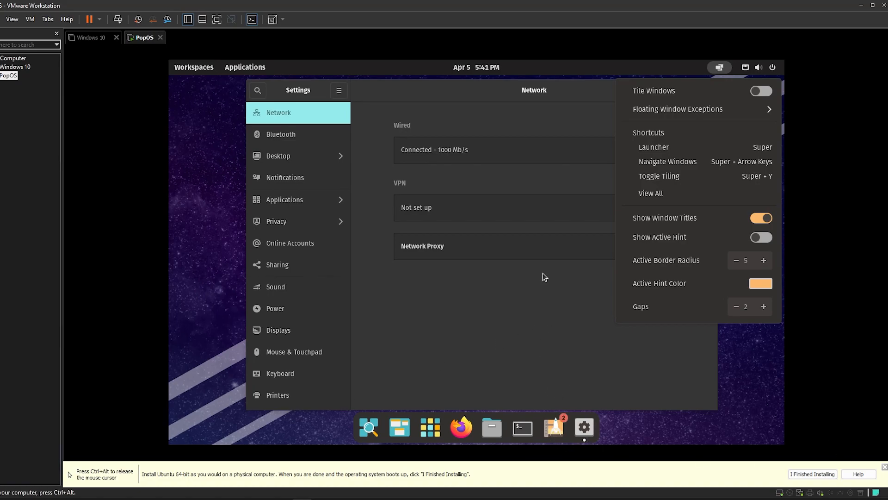
{"action": "left_click", "coordinate": [722, 68]}
{"action": "left_click", "coordinate": [722, 68]}
{"action": "left_click", "coordinate": [726, 68]}
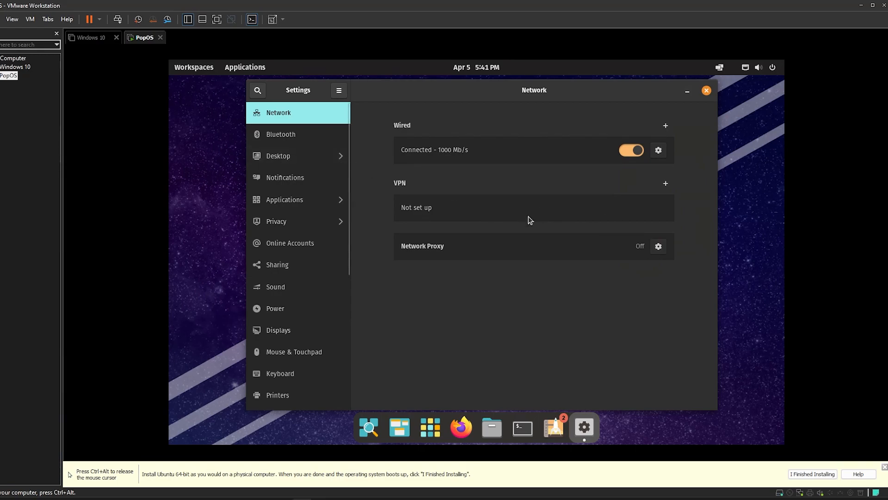
{"action": "left_click", "coordinate": [551, 430]}
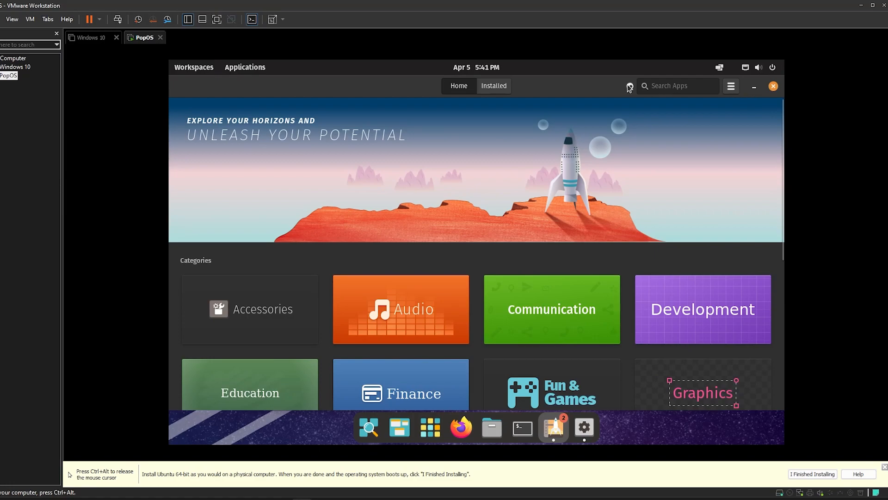
Check Pop!_Shop's two pending updates, close the Shop, and open Desktop Options in Settings
{"action": "left_click", "coordinate": [497, 87]}
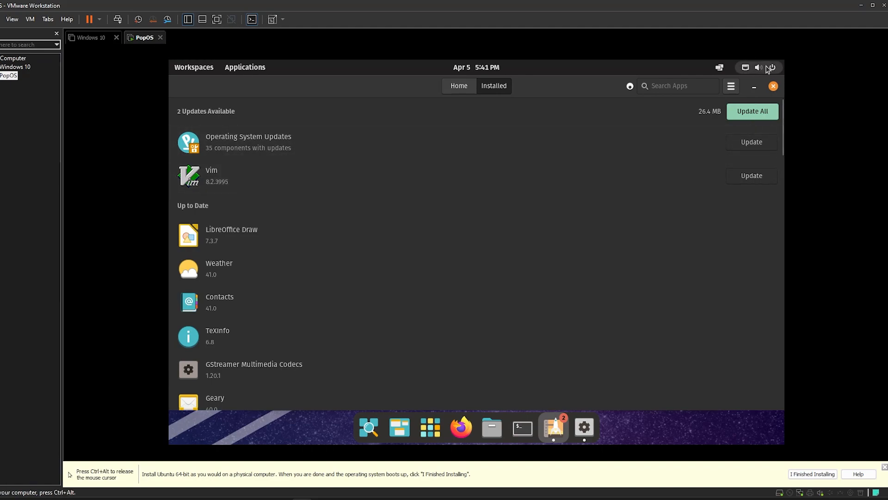
{"action": "double_click", "coordinate": [613, 88]}
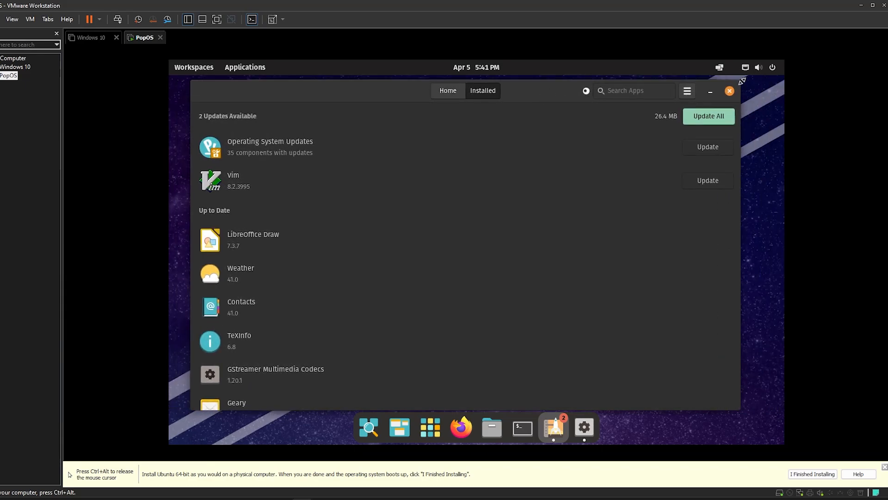
{"action": "left_click_drag", "start_coordinate": [739, 81], "coordinate": [669, 152]}
{"action": "left_click_drag", "start_coordinate": [496, 165], "coordinate": [565, 119]}
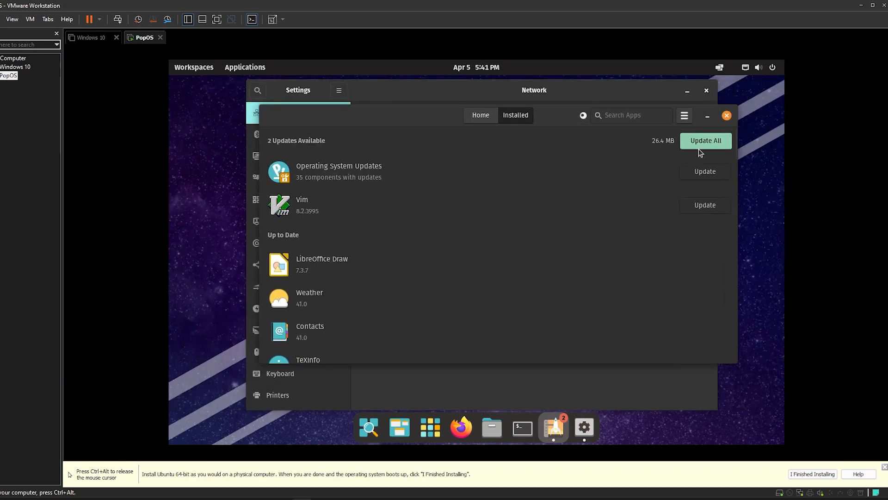
{"action": "left_click", "coordinate": [727, 115]}
{"action": "left_click", "coordinate": [318, 162]}
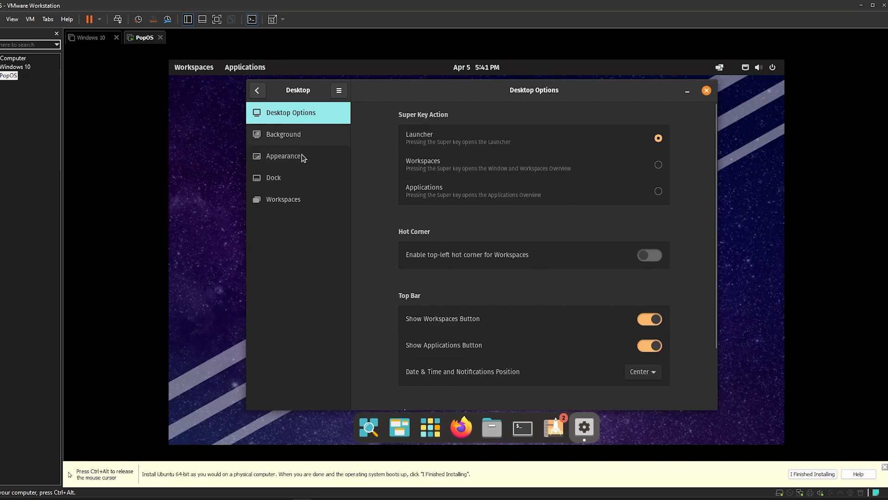
Set the guest display resolution to 1920 × 1080 and keep the changes
{"action": "left_click", "coordinate": [303, 138]}
{"action": "left_click", "coordinate": [257, 91]}
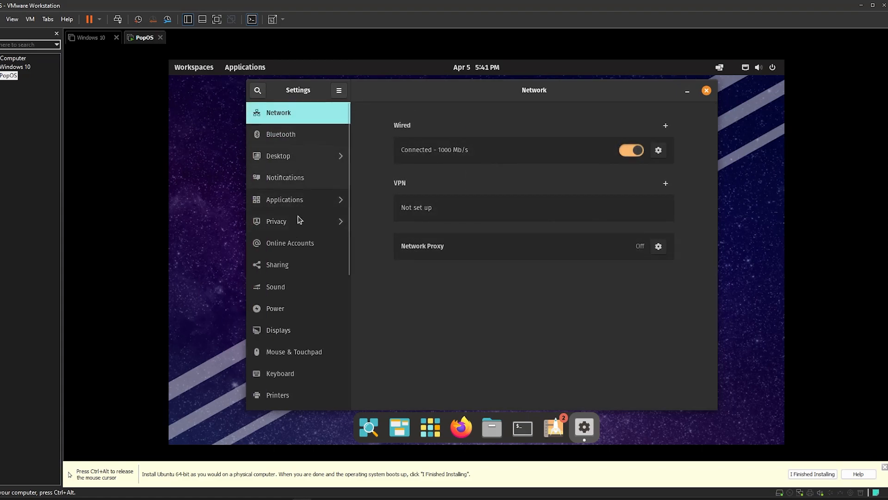
{"action": "left_click", "coordinate": [301, 333]}
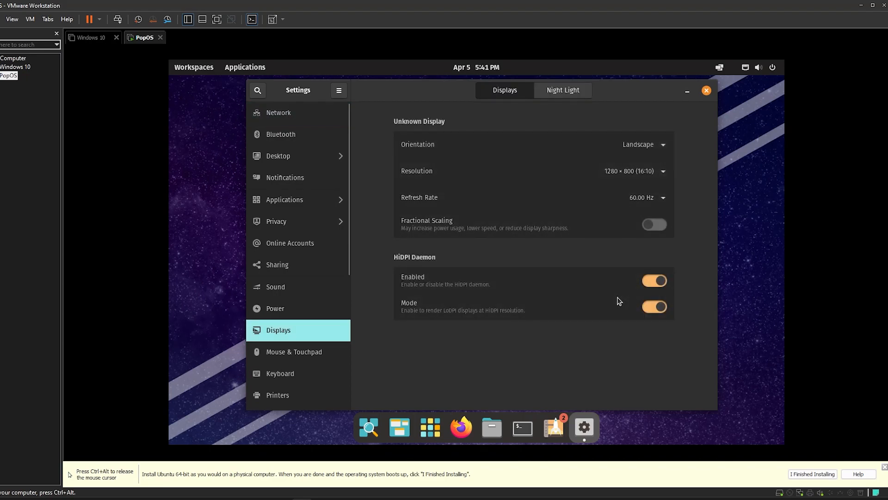
{"action": "left_click", "coordinate": [664, 174]}
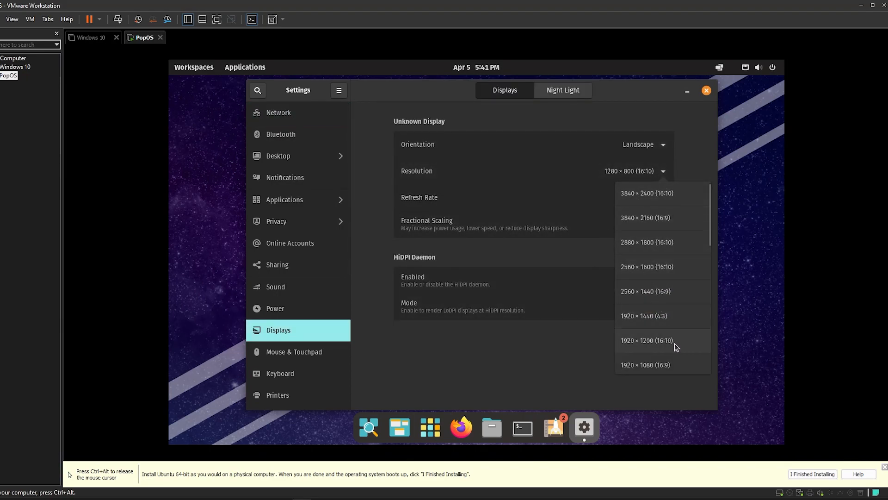
{"action": "left_click", "coordinate": [674, 367]}
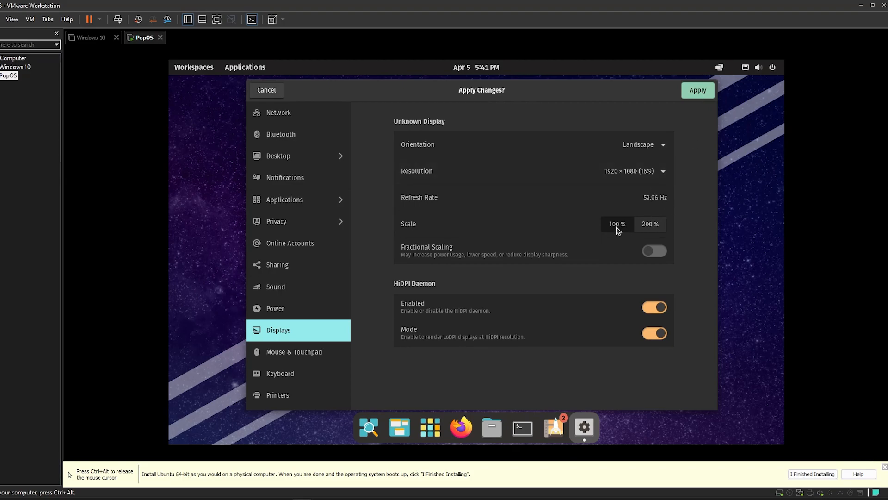
{"action": "left_click", "coordinate": [697, 93]}
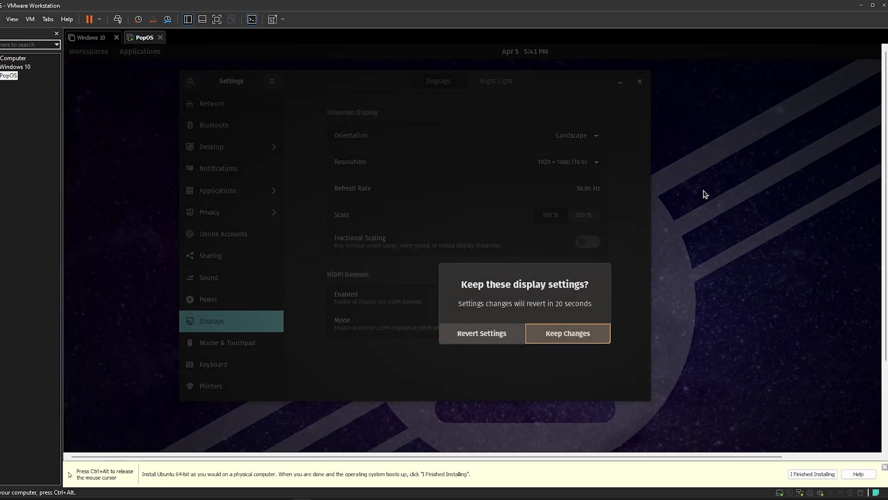
{"action": "left_click", "coordinate": [573, 341]}
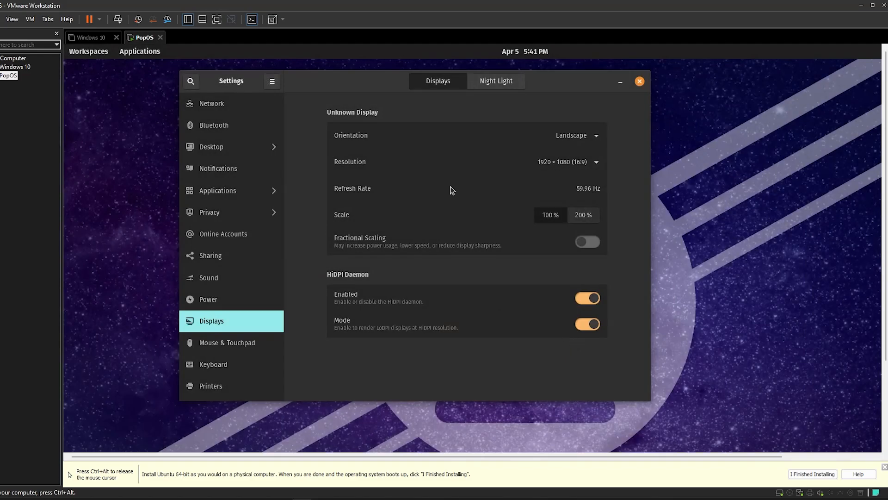
Switch the guest to full screen, centre the Settings window, and open the Keyboard page
{"action": "left_click", "coordinate": [218, 21]}
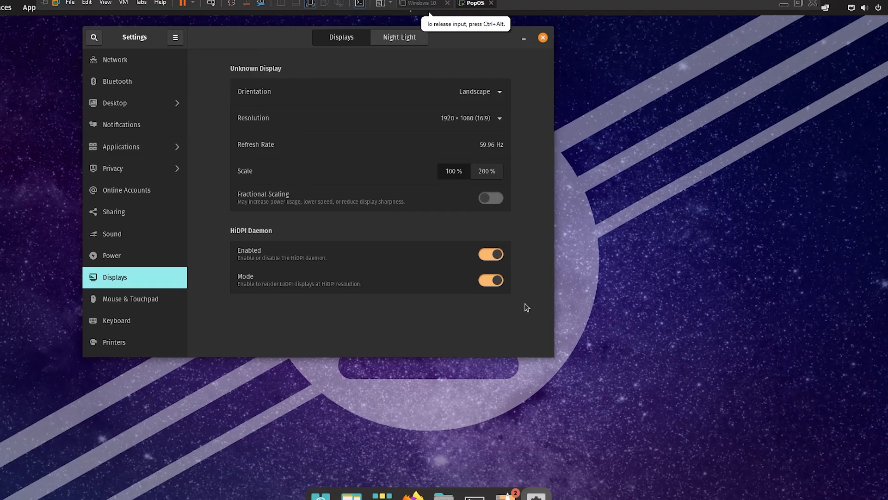
{"action": "left_click_drag", "start_coordinate": [470, 41], "coordinate": [577, 82]}
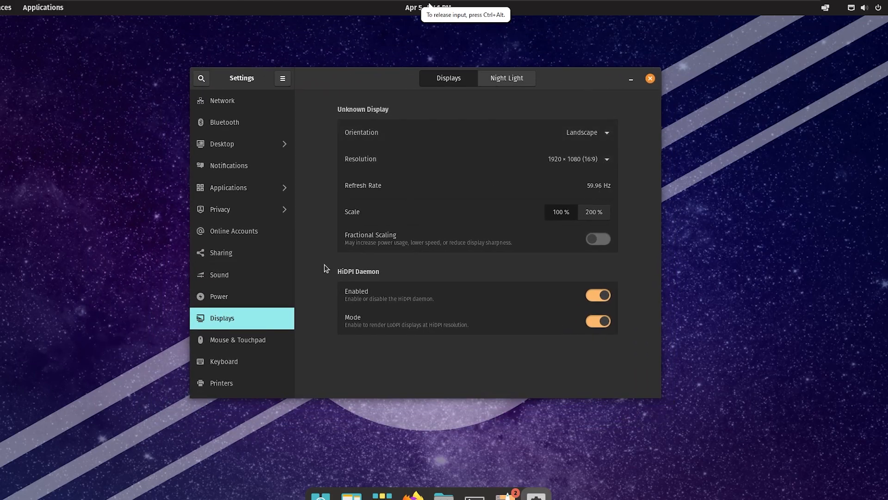
{"action": "left_click", "coordinate": [254, 360]}
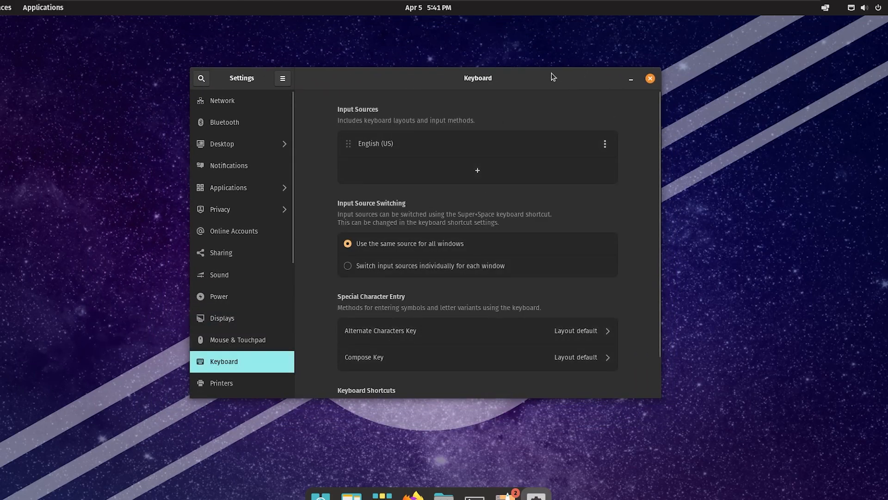
Close Settings and power off the PopOS guest from the system menu, confirming the shutdown
{"action": "left_click", "coordinate": [650, 78]}
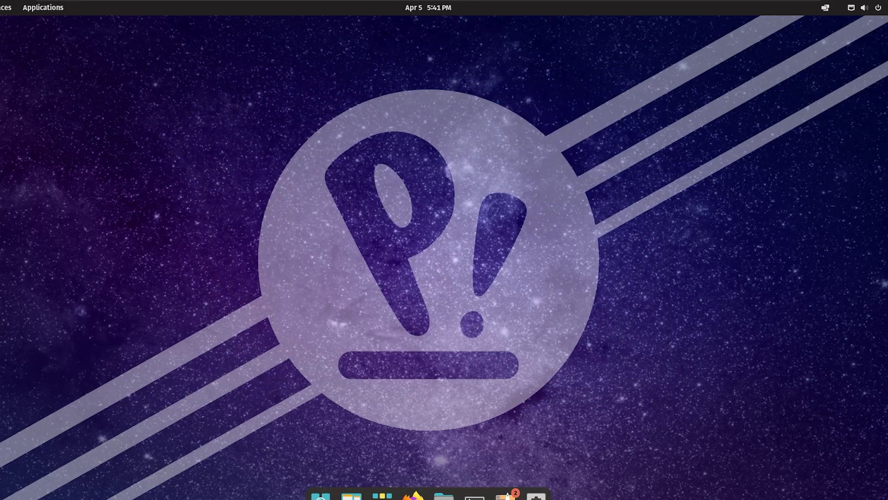
{"action": "left_click", "coordinate": [876, 10]}
{"action": "left_click", "coordinate": [877, 9]}
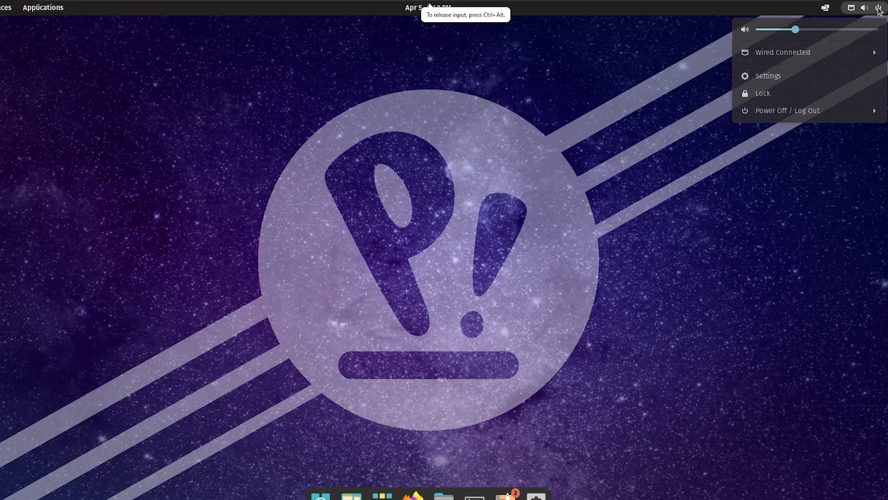
{"action": "left_click", "coordinate": [827, 110]}
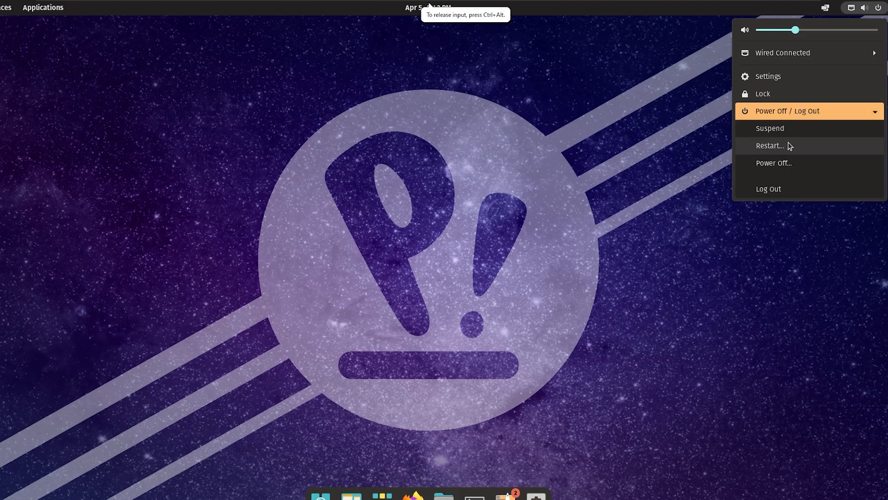
{"action": "left_click", "coordinate": [786, 167]}
{"action": "left_click", "coordinate": [476, 296]}
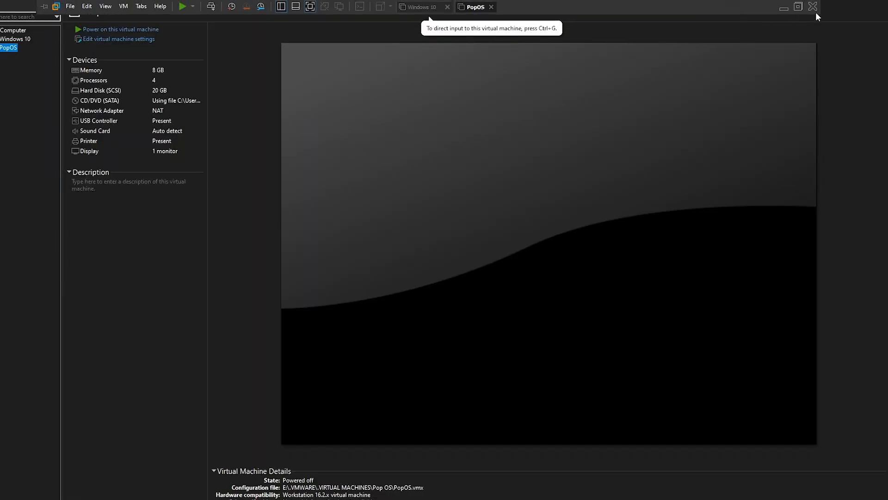
Leave full screen, minimize VMware, and place ubuntu-22.04.2-desktop-amd64.iso beside the Pop!_OS ISO
{"action": "left_click", "coordinate": [818, 9]}
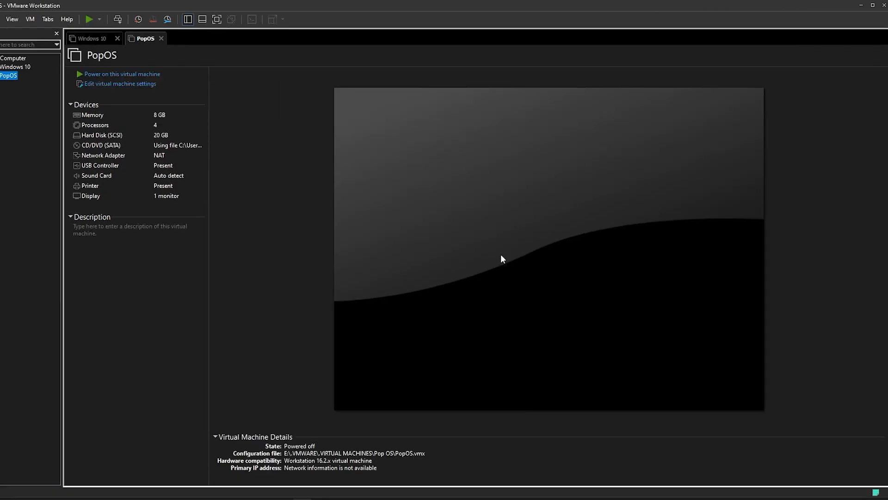
{"action": "left_click", "coordinate": [860, 6]}
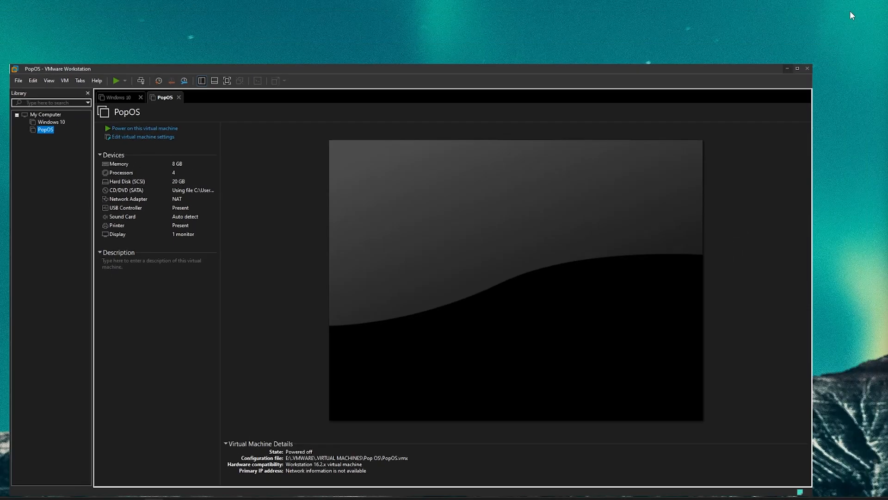
{"action": "left_click_drag", "start_coordinate": [420, 155], "coordinate": [302, 303]}
{"action": "left_click", "coordinate": [302, 303]}
{"action": "mouse_move", "coordinate": [323, 495]}
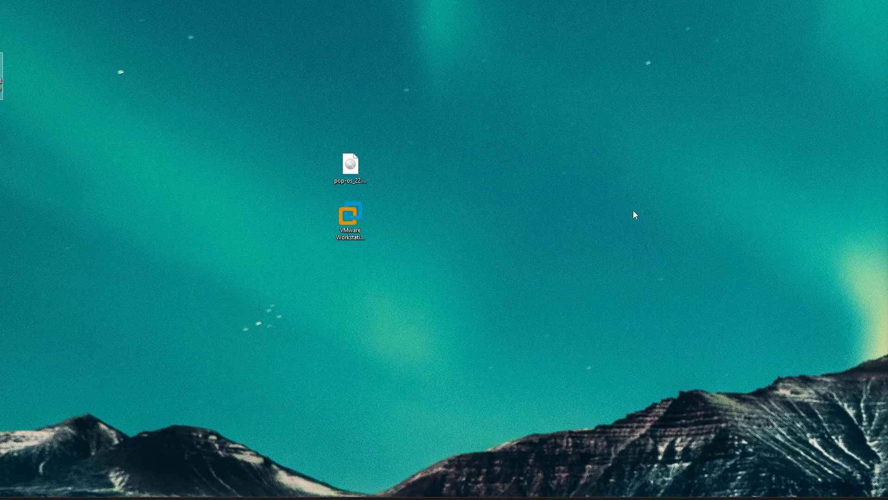
{"action": "left_click_drag", "start_coordinate": [2, 76], "coordinate": [409, 172]}
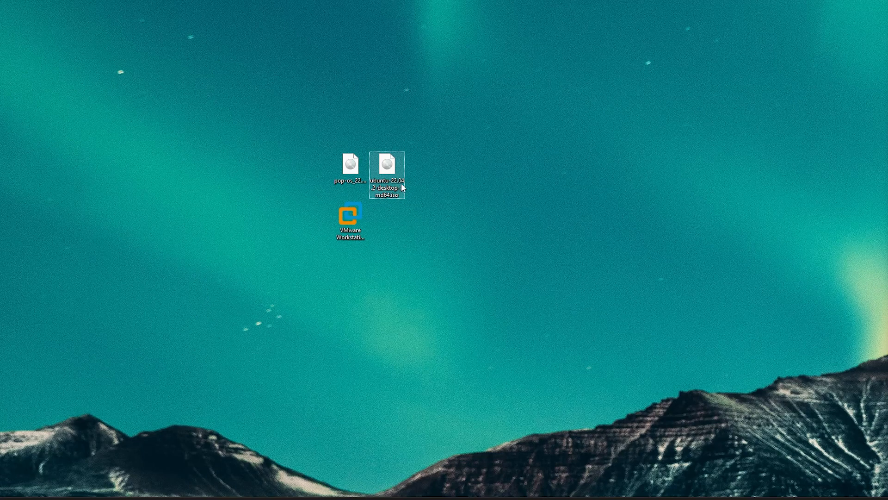
{"action": "left_click_drag", "start_coordinate": [436, 226], "coordinate": [372, 157]}
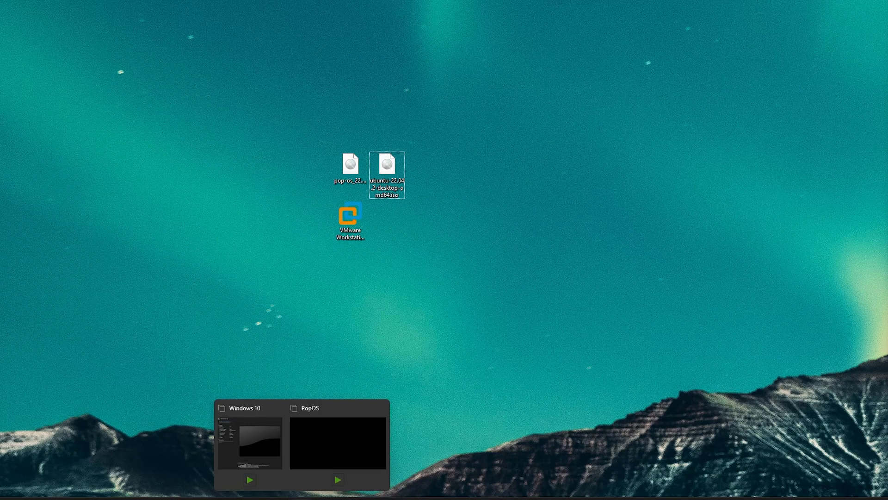
Restore the VMware Workstation window and rearrange it and the desktop icons
{"action": "left_click", "coordinate": [359, 432]}
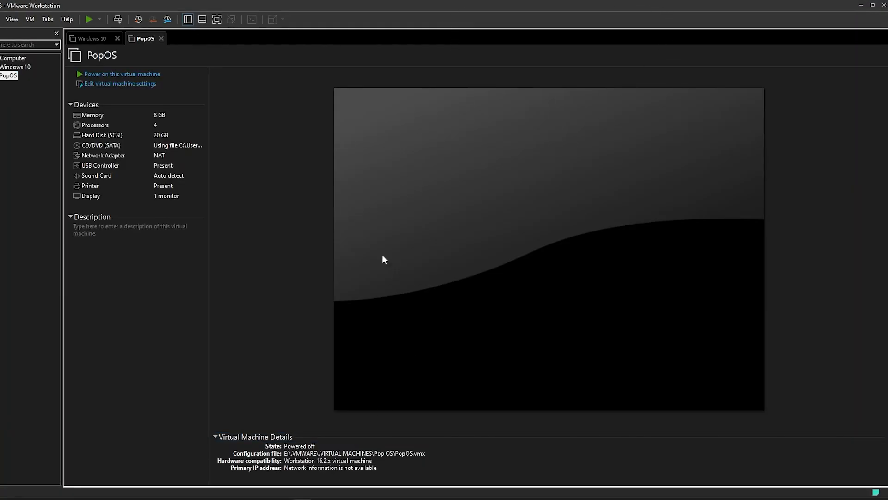
{"action": "left_click_drag", "start_coordinate": [388, 5], "coordinate": [396, 268]}
{"action": "left_click_drag", "start_coordinate": [399, 174], "coordinate": [303, 113]}
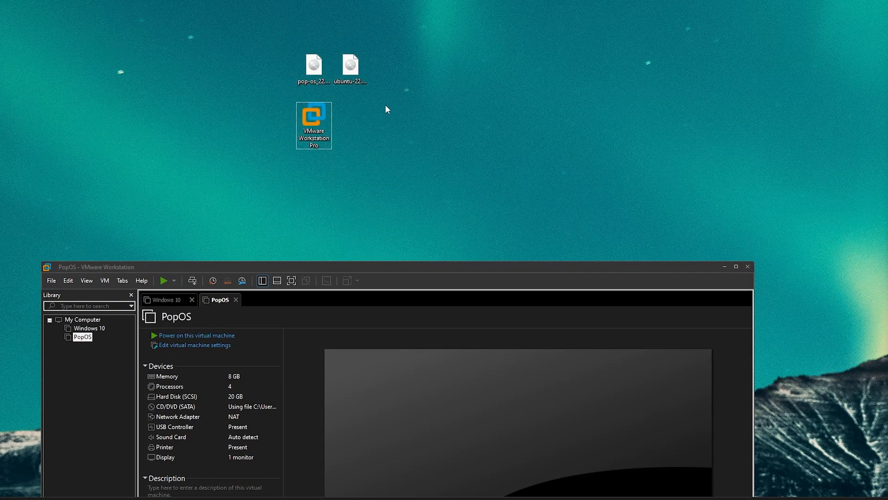
{"action": "left_click_drag", "start_coordinate": [405, 268], "coordinate": [550, 182]}
{"action": "left_click", "coordinate": [242, 292]}
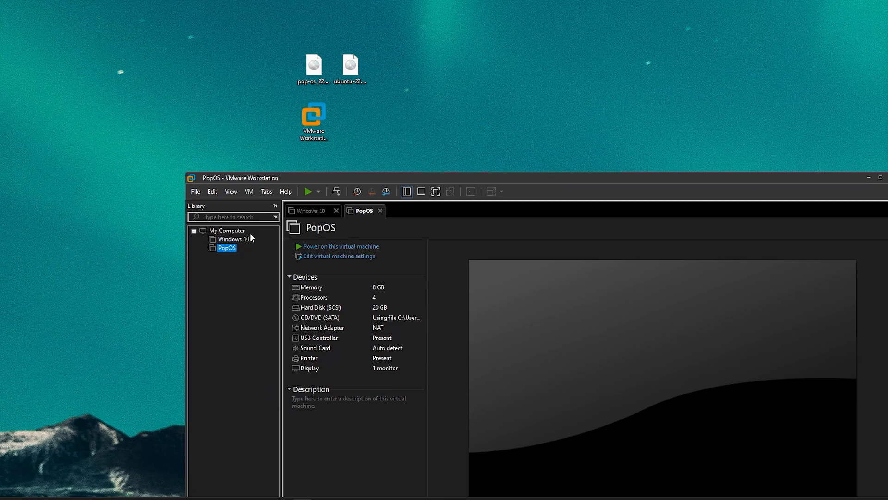
Start the New Virtual Machine wizard from the File menu
{"action": "left_click", "coordinate": [363, 64]}
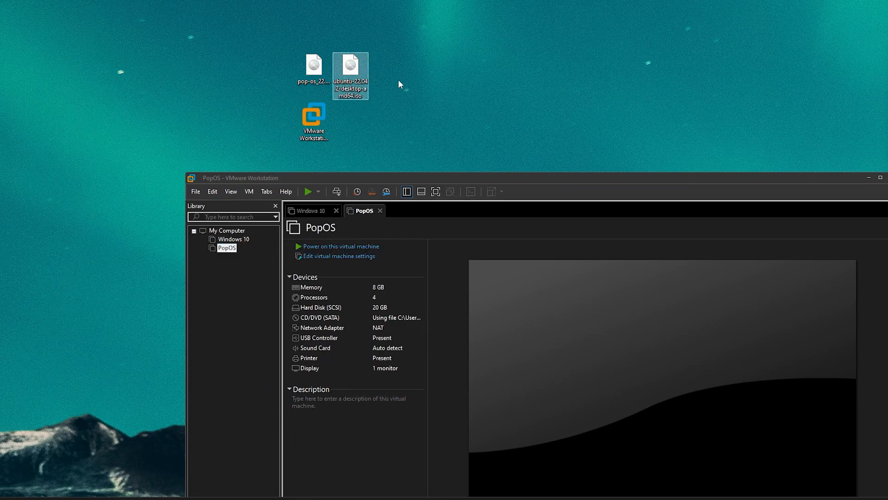
{"action": "left_click", "coordinate": [226, 298]}
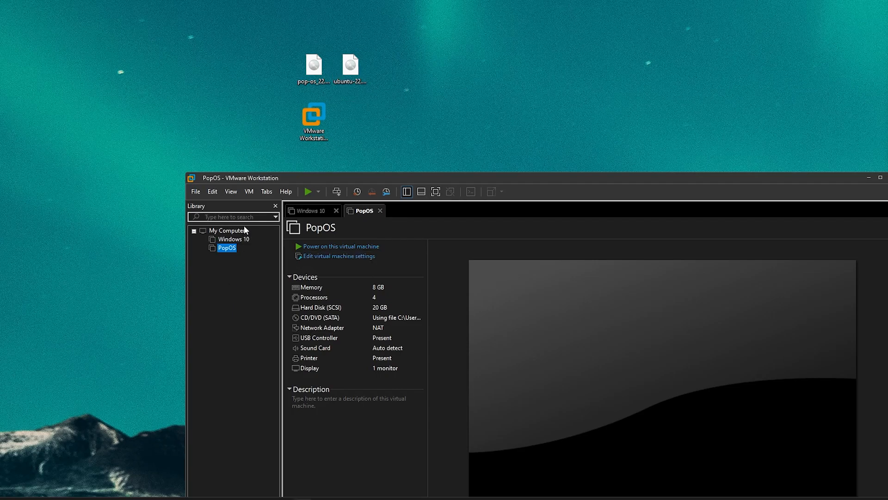
{"action": "left_click", "coordinate": [201, 190]}
{"action": "left_click", "coordinate": [217, 206]}
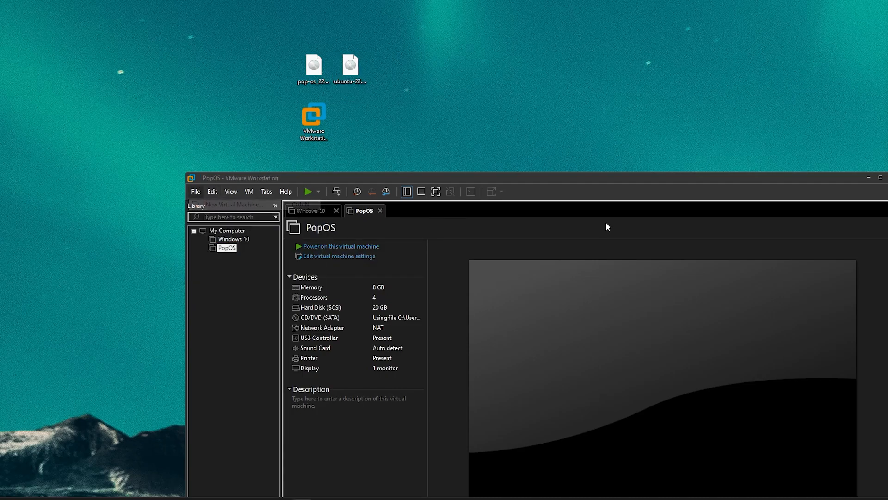
Choose the installer disc image ubuntu-22.04.2-desktop-amd64.iso as the guest OS source
{"action": "left_click", "coordinate": [584, 484]}
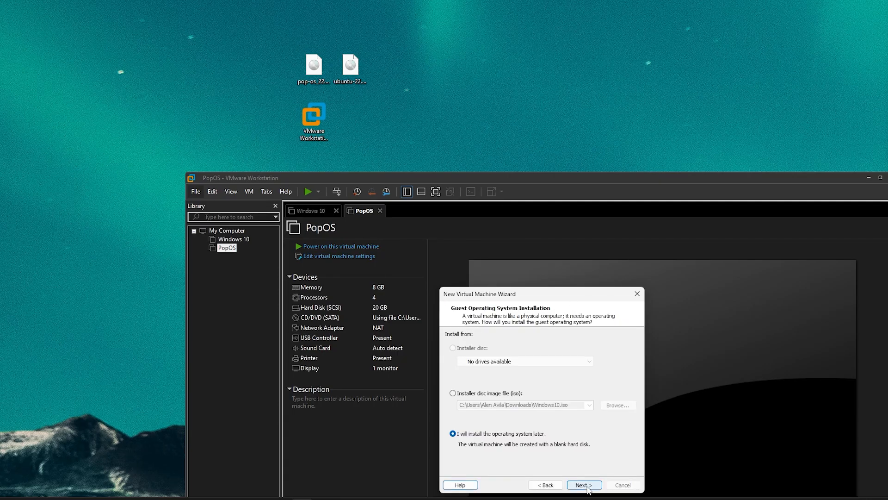
{"action": "left_click", "coordinate": [491, 395]}
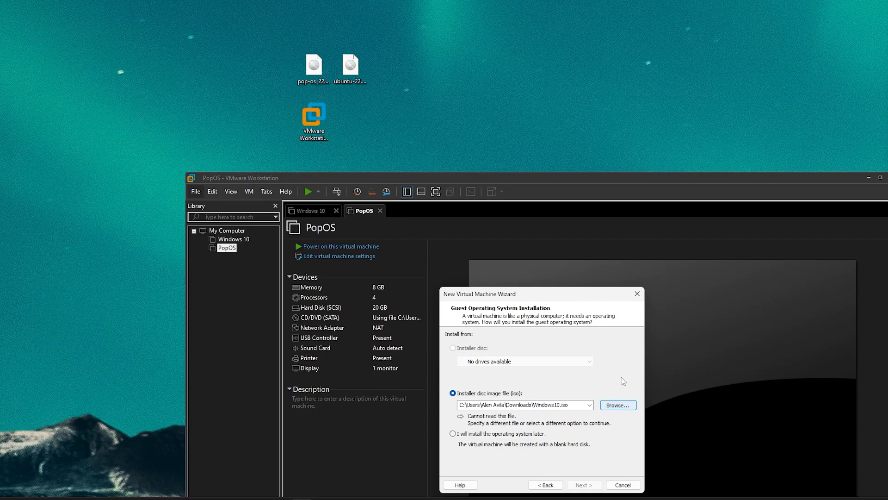
{"action": "left_click", "coordinate": [351, 69]}
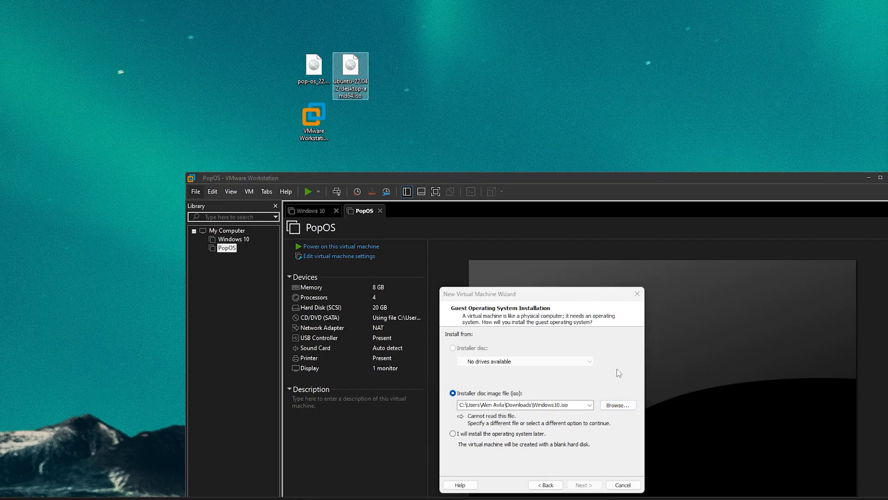
{"action": "left_click", "coordinate": [629, 287]}
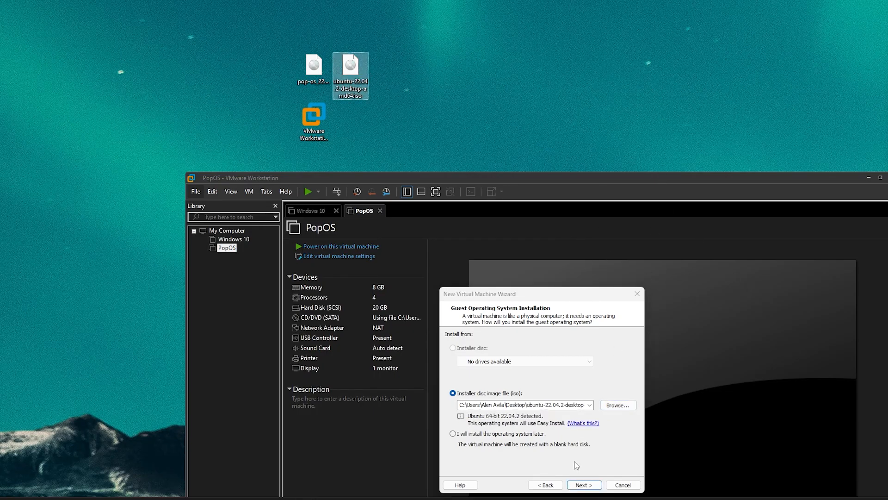
{"action": "left_click", "coordinate": [583, 484]}
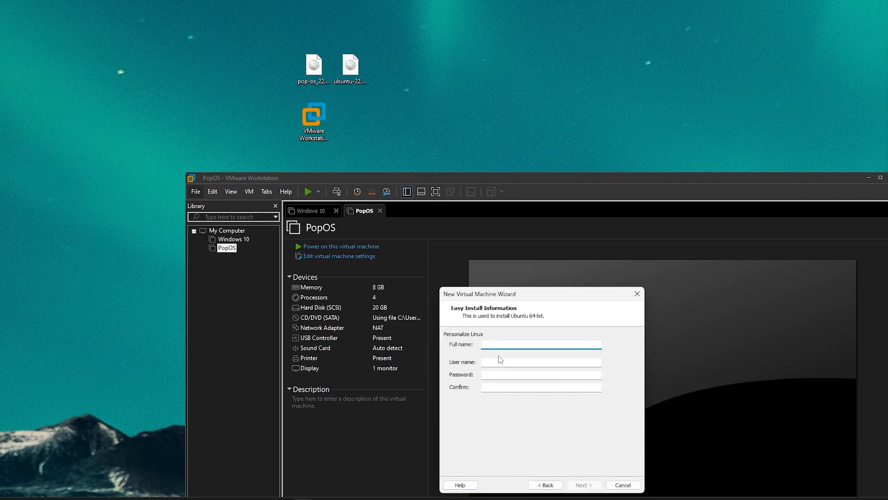
{"action": "left_click_drag", "start_coordinate": [532, 296], "coordinate": [560, 179]}
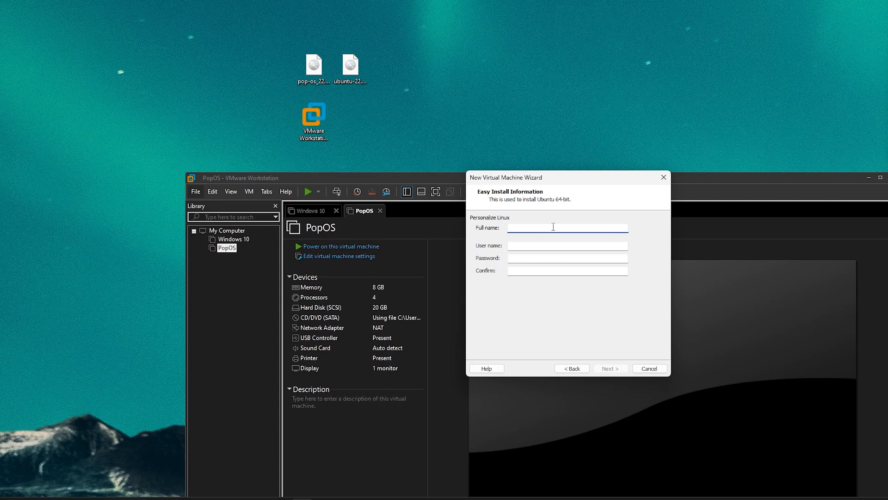
{"action": "left_click_drag", "start_coordinate": [566, 184], "coordinate": [594, 93]}
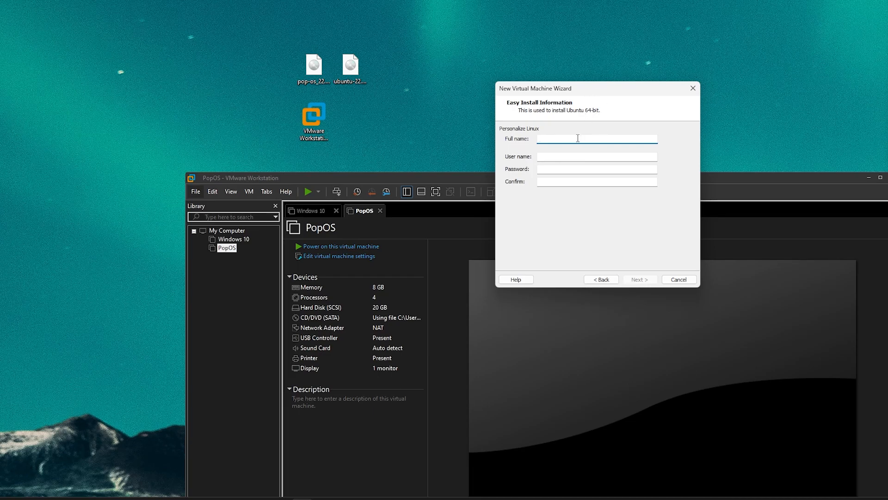
Fill in the Easy Install full name, user name and password, then continue
{"action": "type", "text": "Alen Avila"}
{"action": "left_click", "coordinate": [574, 155]}
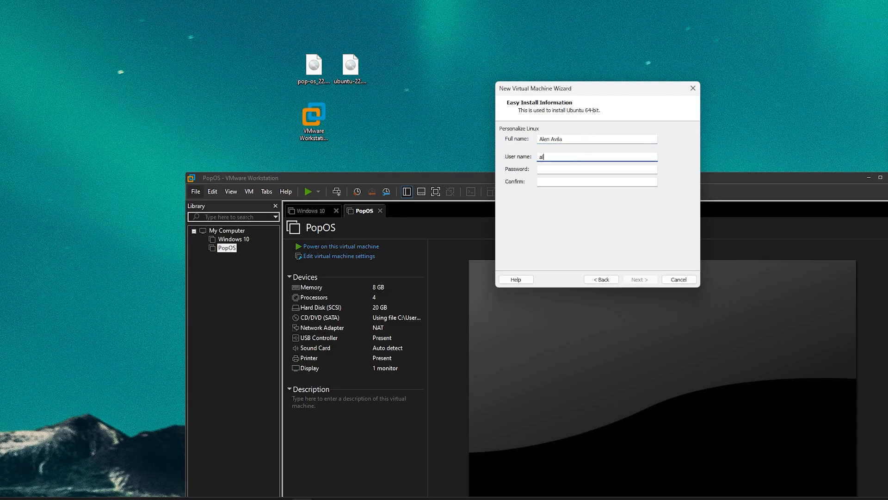
{"action": "type", "text": "alen"}
{"action": "left_click", "coordinate": [596, 168]}
{"action": "type", "text": "12"}
{"action": "key", "text": "Tab"}
{"action": "type", "text": "12"}
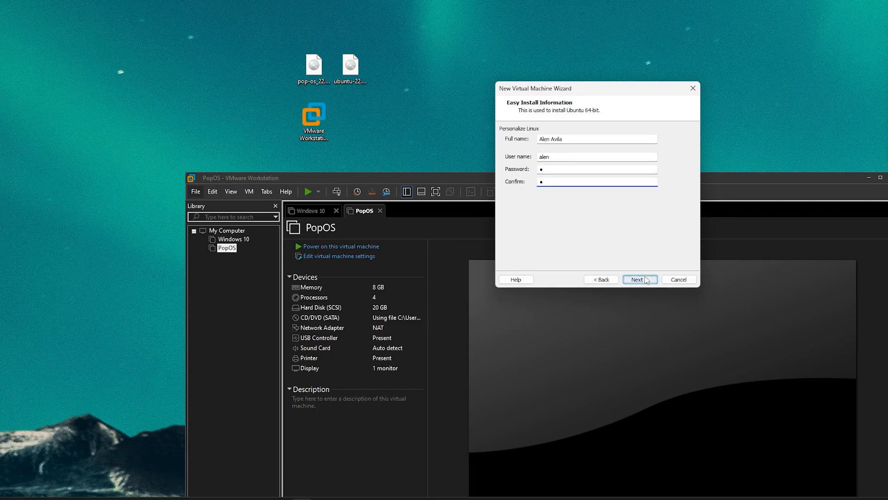
{"action": "left_click", "coordinate": [639, 279]}
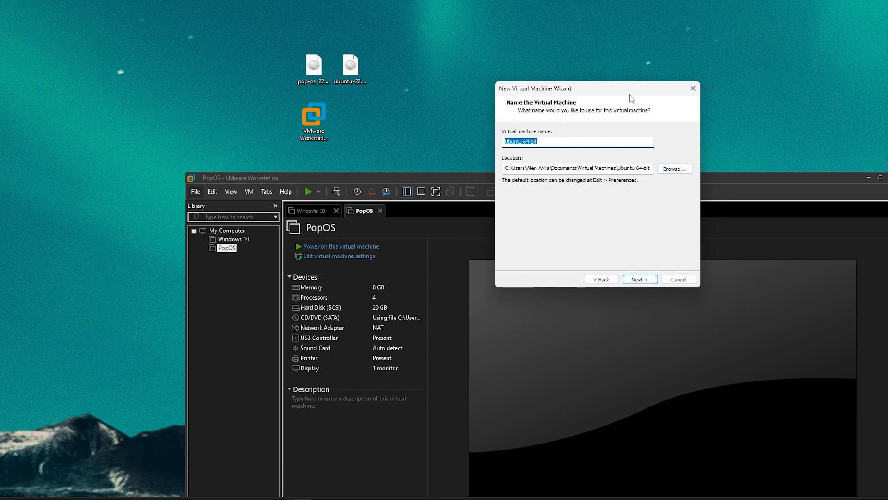
Keep the machine location at E:\VMWARE\VIRTUAL MACHINES\Ubuntu64 and continue
{"action": "left_click_drag", "start_coordinate": [630, 95], "coordinate": [515, 114]}
{"action": "left_click", "coordinate": [575, 188]}
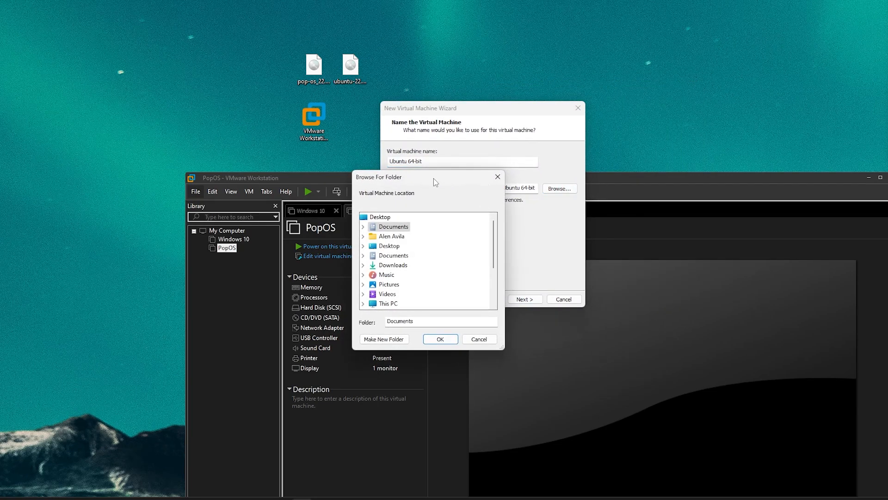
{"action": "left_click_drag", "start_coordinate": [433, 179], "coordinate": [780, 143]}
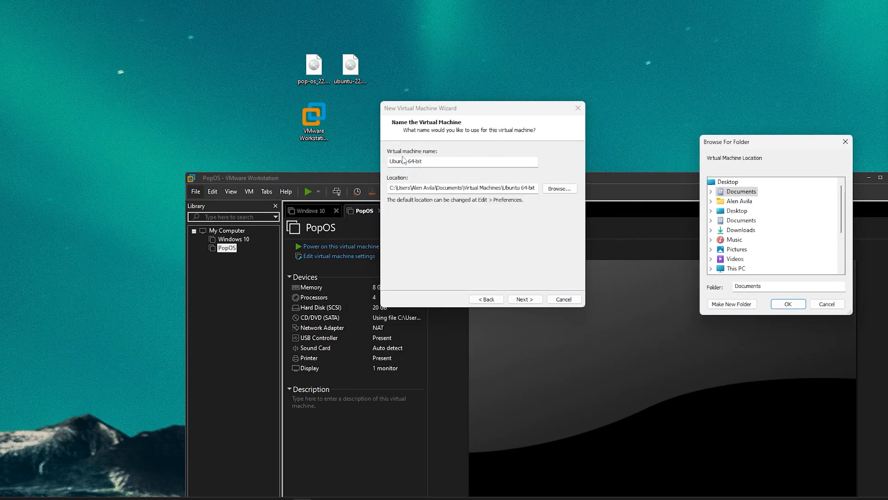
{"action": "left_click", "coordinate": [845, 141]}
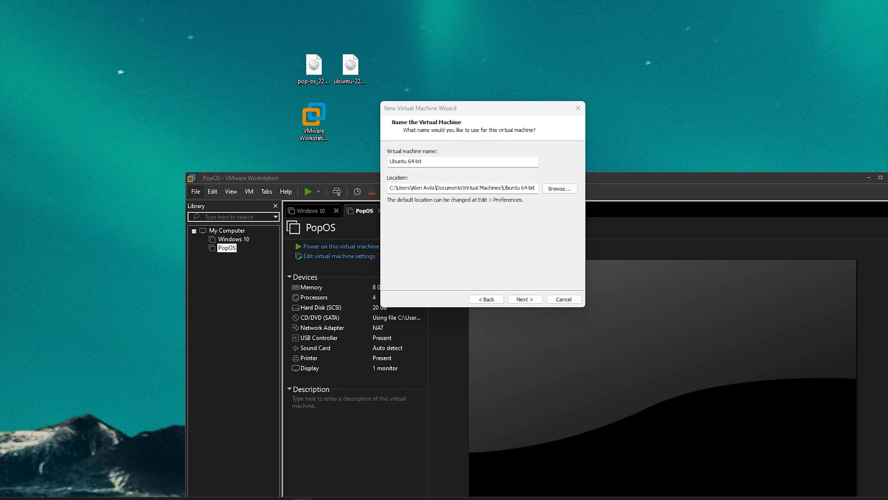
{"action": "left_click", "coordinate": [509, 188]}
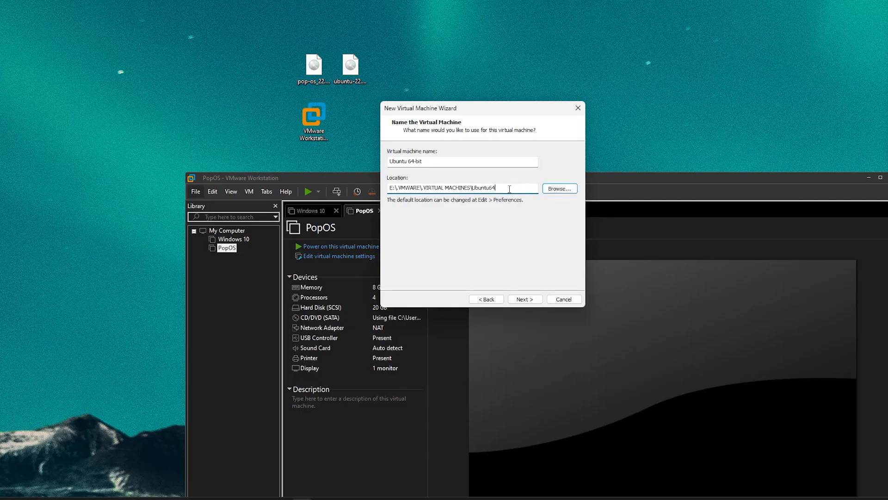
{"action": "triple_click", "coordinate": [509, 189]}
{"action": "left_click", "coordinate": [525, 299]}
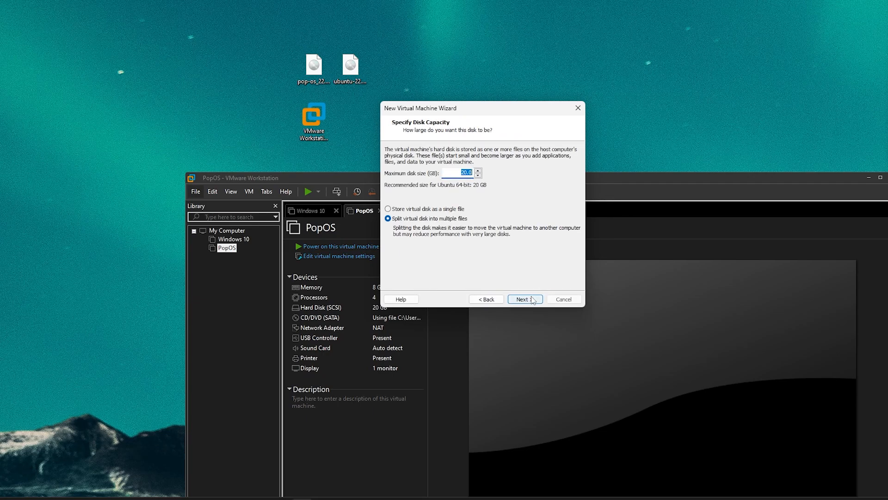
Store the 20 GB virtual disk as a single file and reach Ready to Create
{"action": "left_click", "coordinate": [436, 215]}
{"action": "left_click", "coordinate": [436, 209]}
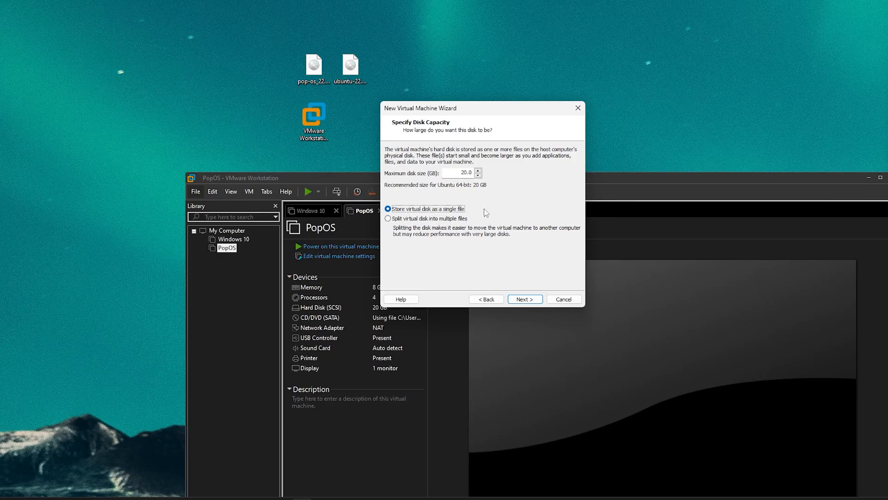
{"action": "left_click", "coordinate": [534, 300]}
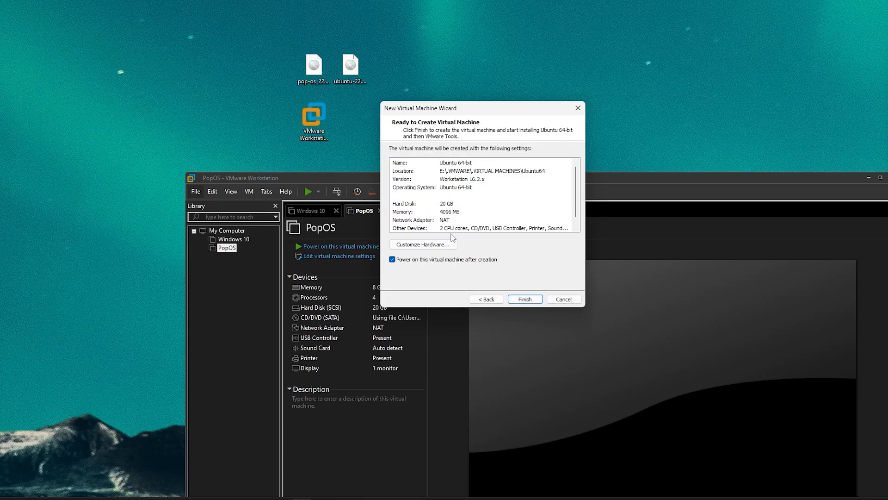
Give the VM 8 GB memory and 2 cores per processor with VT-x and performance counters
{"action": "left_click", "coordinate": [435, 244]}
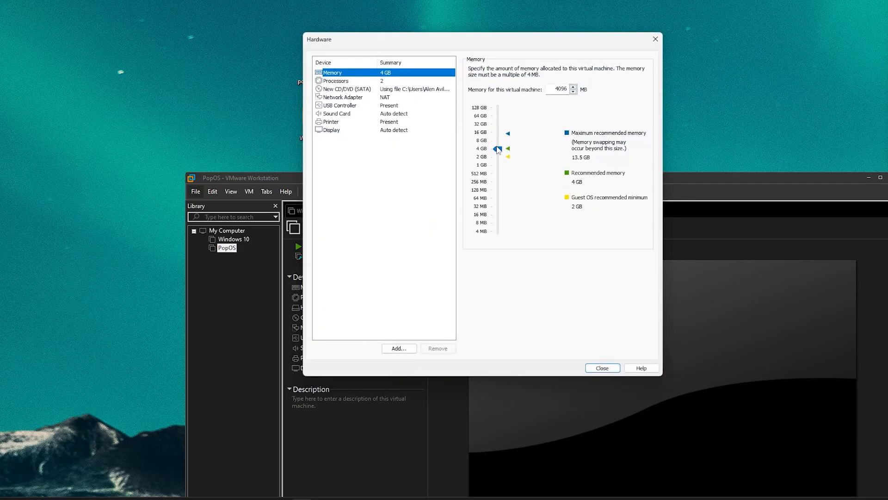
{"action": "left_click_drag", "start_coordinate": [498, 149], "coordinate": [498, 145]}
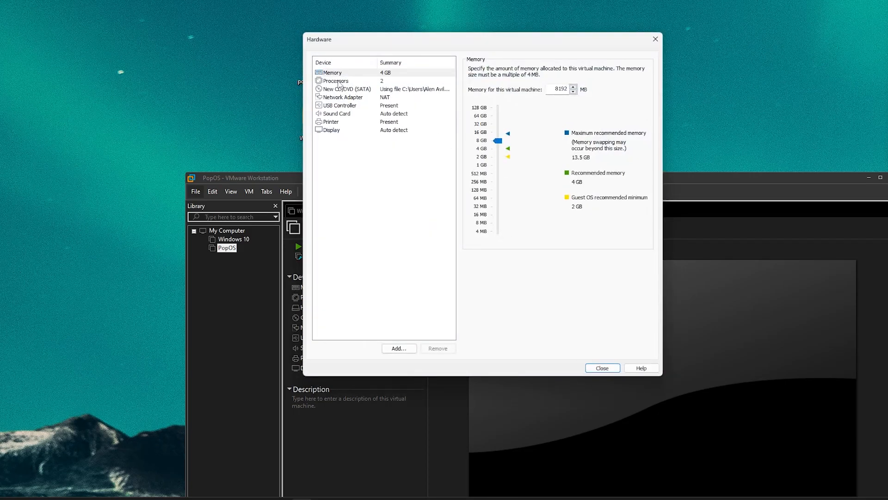
{"action": "left_click", "coordinate": [340, 81]}
{"action": "left_click", "coordinate": [580, 81]}
{"action": "left_click", "coordinate": [566, 97]}
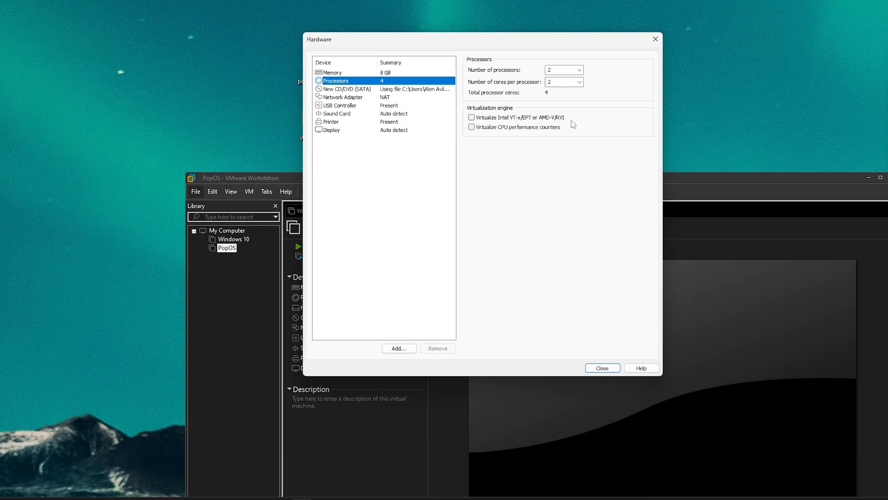
{"action": "left_click", "coordinate": [472, 117]}
{"action": "left_click", "coordinate": [471, 127]}
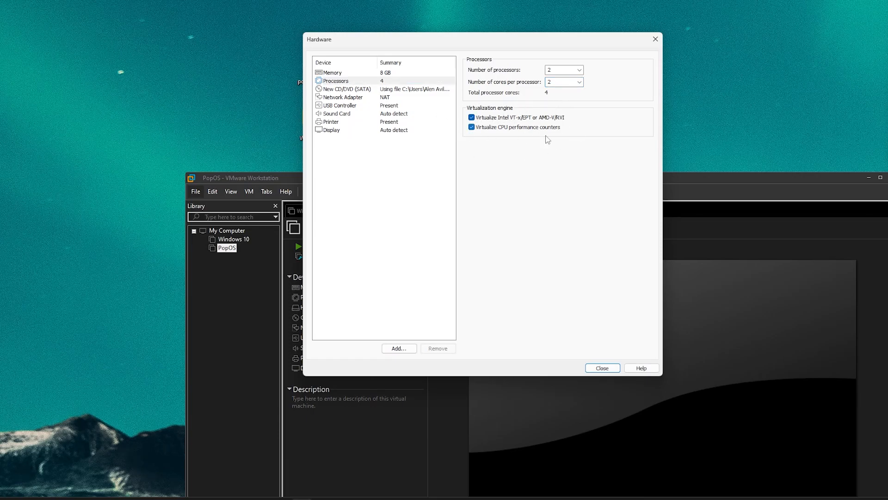
Set 1920 x 1080 maximum resolution and 4 GB graphics memory, then create the VM
{"action": "left_click", "coordinate": [393, 131]}
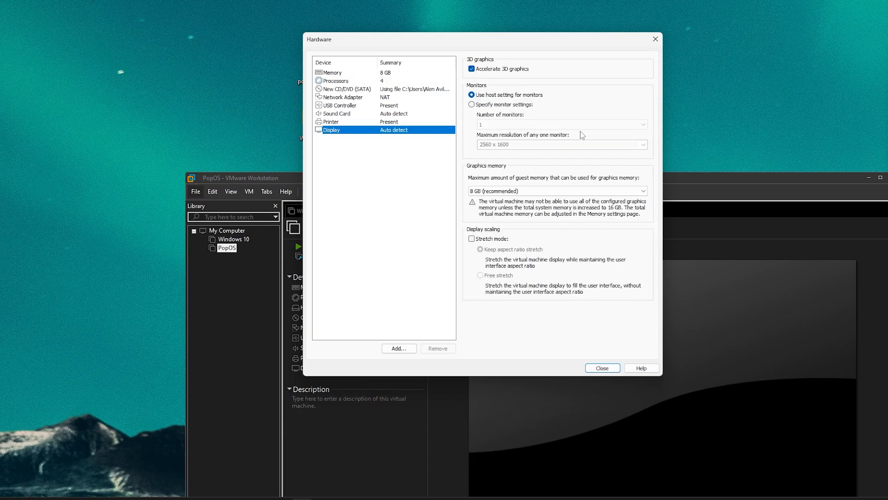
{"action": "left_click", "coordinate": [490, 105]}
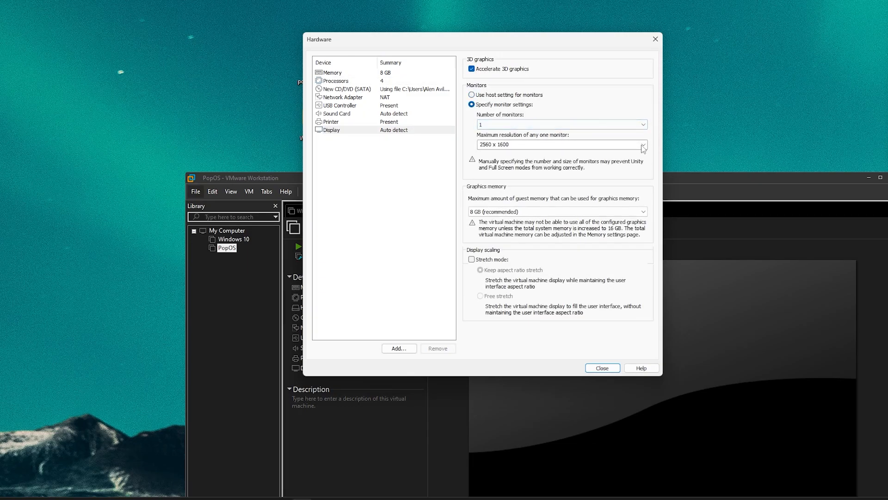
{"action": "left_click", "coordinate": [553, 145]}
{"action": "left_click", "coordinate": [554, 184]}
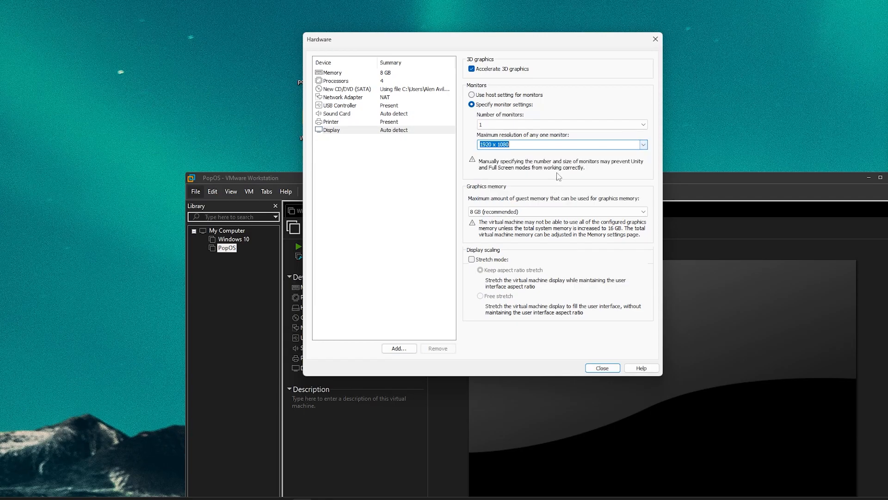
{"action": "left_click", "coordinate": [508, 212]}
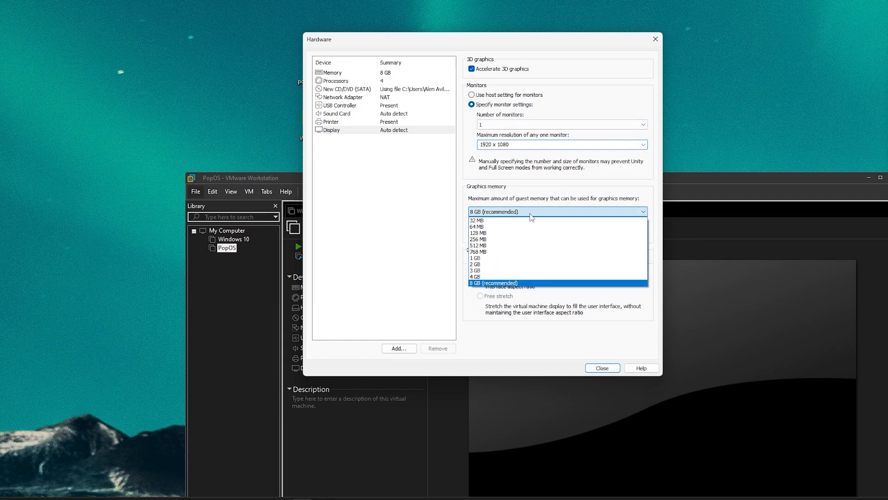
{"action": "left_click", "coordinate": [526, 277]}
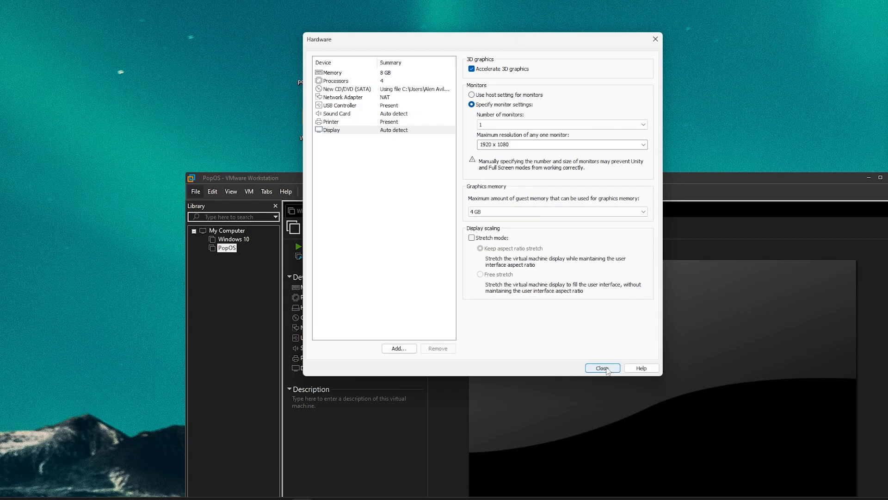
{"action": "left_click", "coordinate": [603, 368]}
{"action": "left_click", "coordinate": [523, 299]}
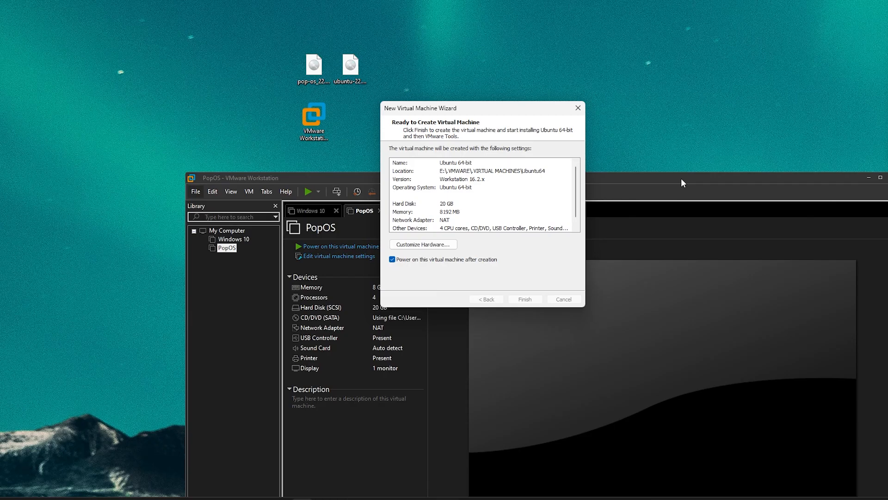
Maximize VMware Workstation and let the Ubuntu VM boot to the installer's Keyboard layout page
{"action": "double_click", "coordinate": [681, 179]}
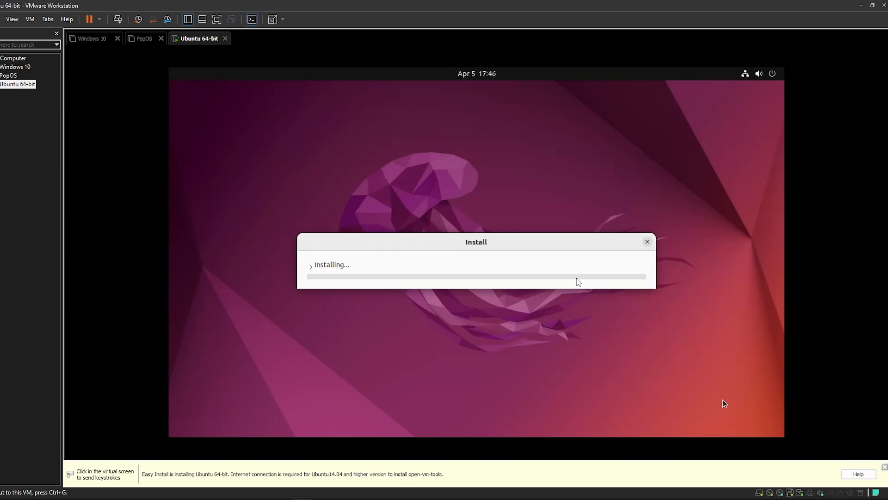
{"action": "left_click", "coordinate": [577, 278]}
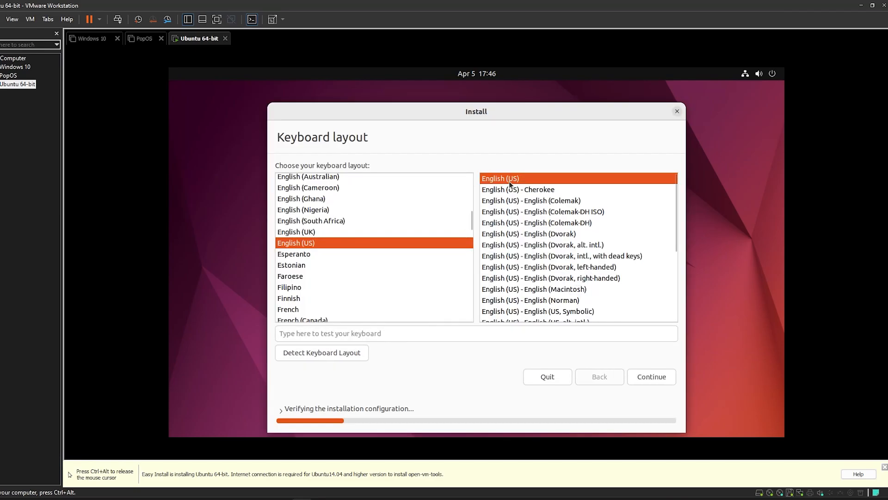
{"action": "left_click_drag", "start_coordinate": [521, 116], "coordinate": [493, 103]}
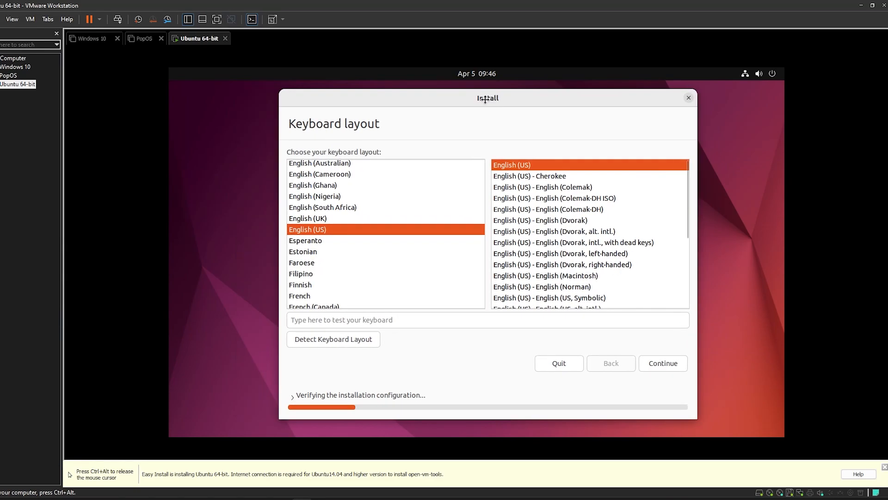
Accept English (US) keyboard, choose Minimal installation without downloading updates, and continue
{"action": "left_click", "coordinate": [662, 363]}
{"action": "left_click", "coordinate": [332, 190]}
{"action": "left_click", "coordinate": [347, 172]}
{"action": "left_click_drag", "start_coordinate": [471, 180], "coordinate": [297, 176]}
{"action": "key", "text": "Down"}
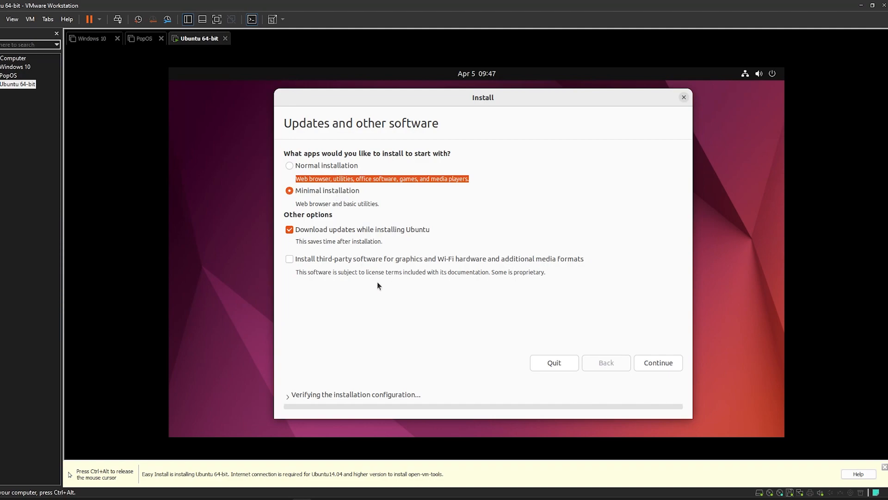
{"action": "left_click", "coordinate": [290, 230]}
{"action": "mouse_move", "coordinate": [554, 104]}
{"action": "left_mouse_down"}
{"action": "mouse_move", "coordinate": [588, 110]}
{"action": "mouse_move", "coordinate": [560, 103]}
{"action": "left_mouse_up"}
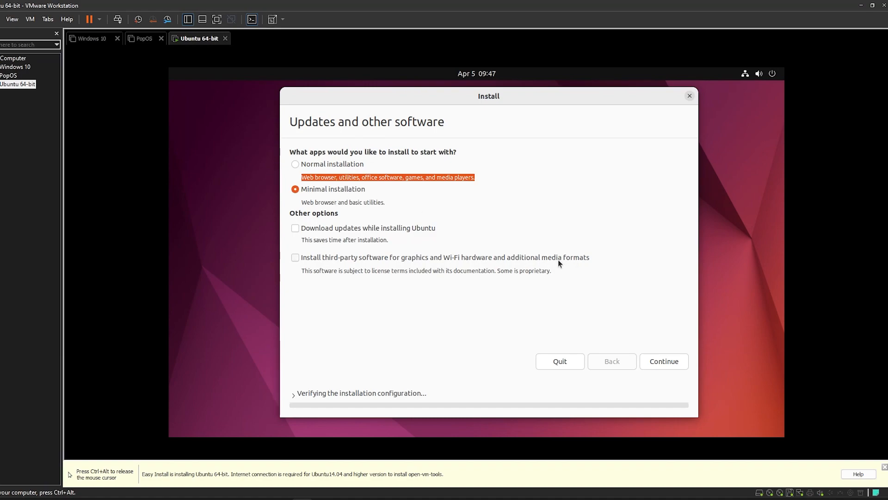
{"action": "left_click", "coordinate": [661, 362]}
{"action": "left_click", "coordinate": [296, 394]}
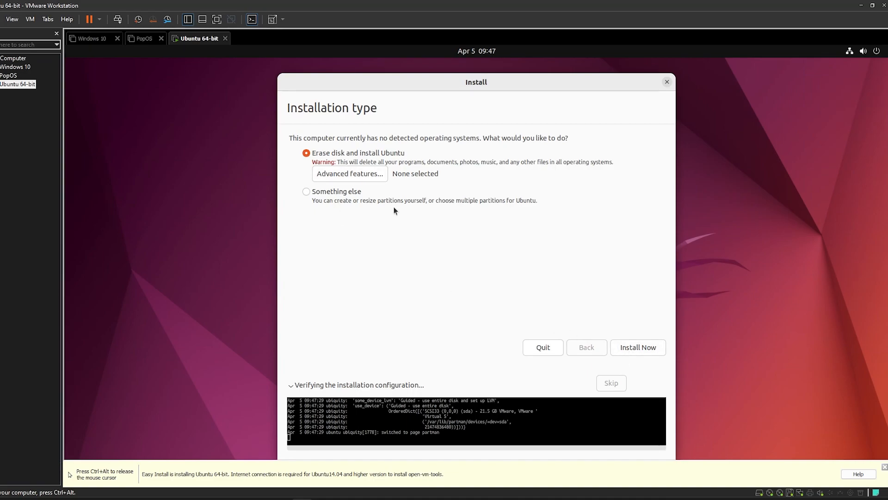
Erase the disk to install Ubuntu, confirm the partition changes, and keep the Manila time zone
{"action": "left_click", "coordinate": [642, 348]}
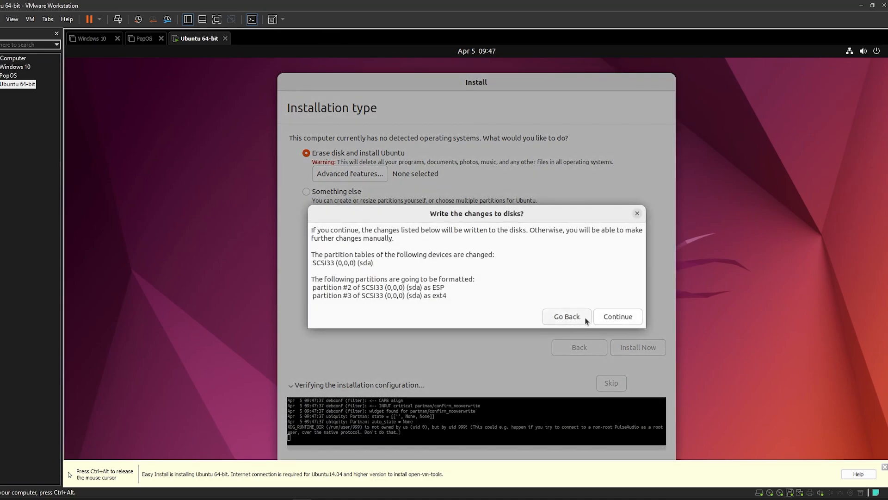
{"action": "left_click", "coordinate": [618, 318]}
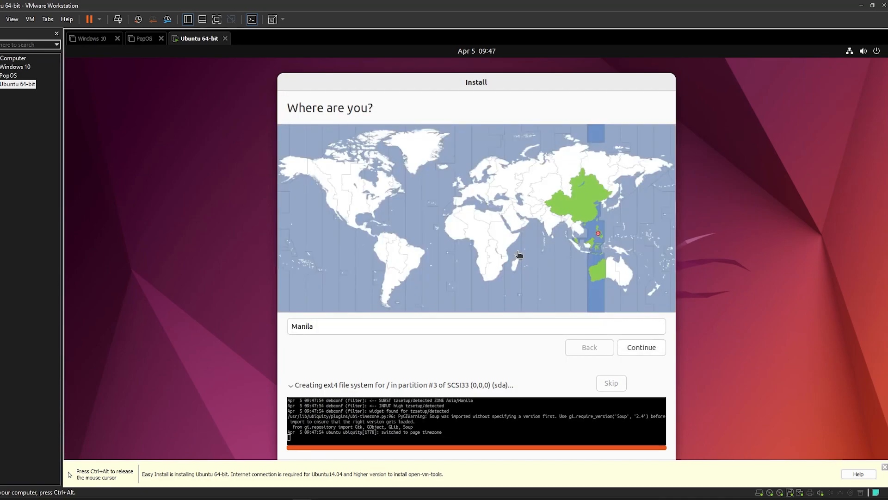
{"action": "left_click", "coordinate": [627, 346]}
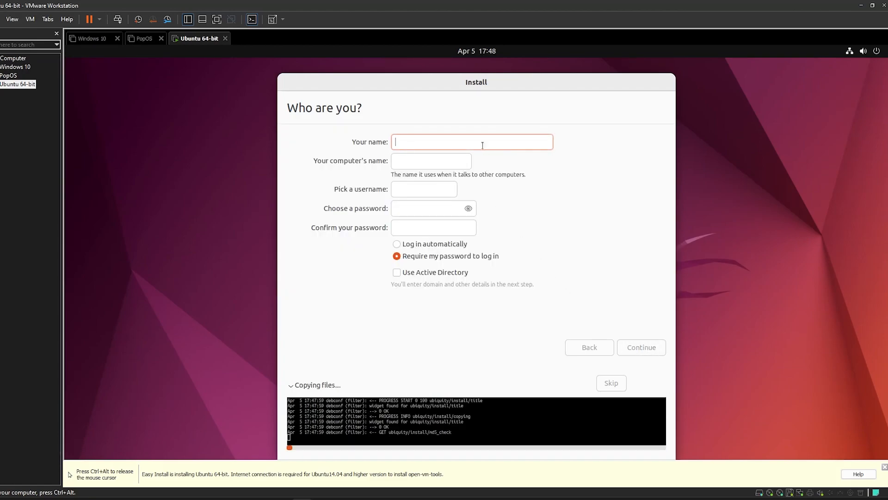
Enter the user's full name, username and password with automatic login enabled
{"action": "type", "text": "Alen"}
{"action": "type", "text": " Andru"}
{"action": "key", "text": "ctrl+a"}
{"action": "type", "text": "Alen Avila"}
{"action": "left_click", "coordinate": [420, 190]}
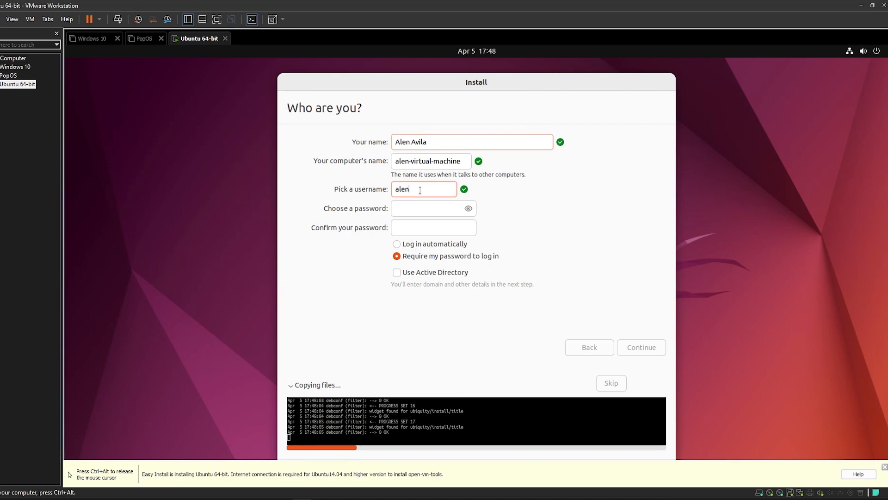
{"action": "type", "text": "avila"}
{"action": "left_click", "coordinate": [418, 215]}
{"action": "left_click", "coordinate": [397, 244]}
{"action": "left_click", "coordinate": [431, 213]}
{"action": "type", "text": "1"}
{"action": "key", "text": "Tab"}
{"action": "type", "text": "1"}
{"action": "left_click", "coordinate": [638, 346]}
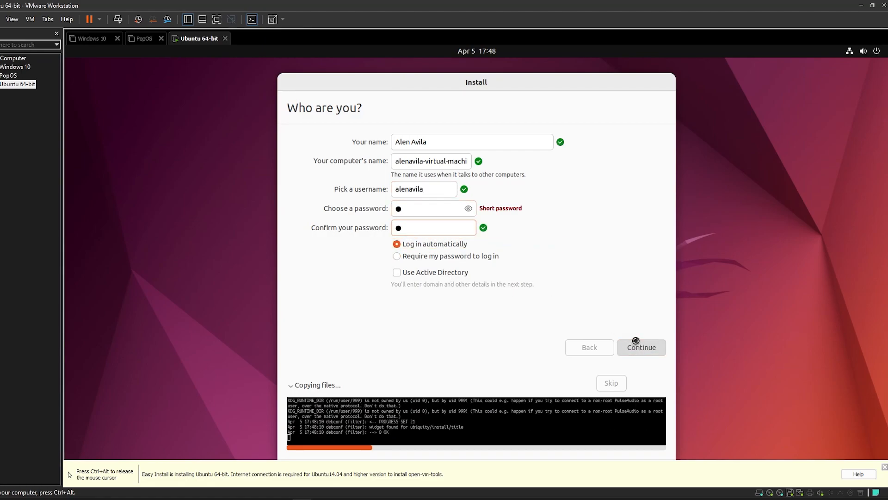
{"action": "left_click_drag", "start_coordinate": [555, 129], "coordinate": [541, 99]}
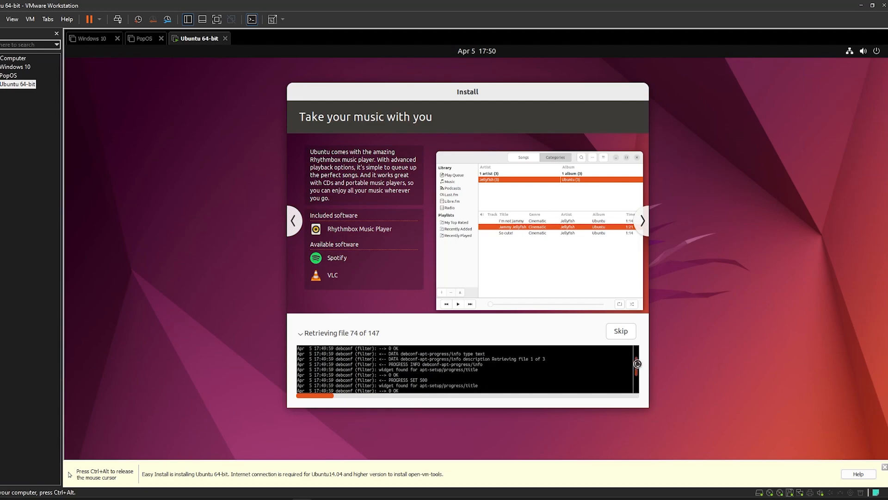
Skip the remaining downloads at 'Retrieving file 74 of 147' in the install log
{"action": "scroll", "coordinate": [634, 358], "scroll_direction": "down", "scroll_amount": 5}
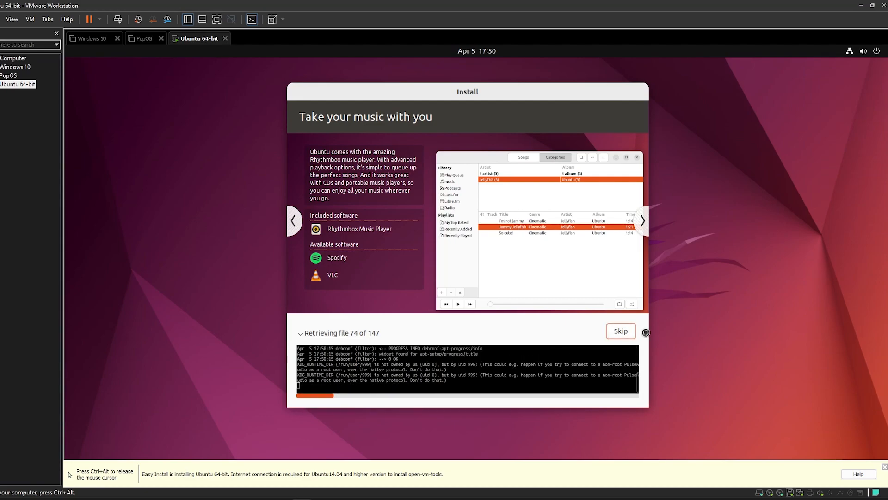
{"action": "left_click", "coordinate": [622, 331]}
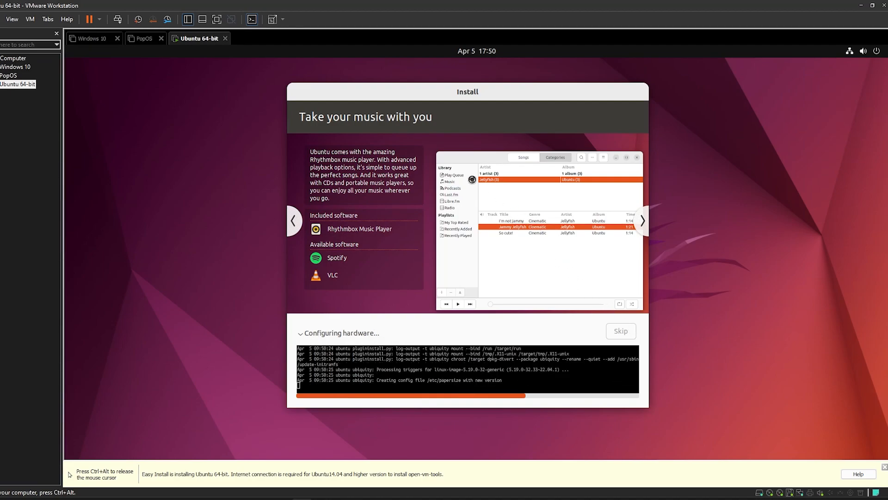
Page through the installer slideshow and wait until Installation Complete asks for a restart
{"action": "left_click", "coordinate": [641, 225]}
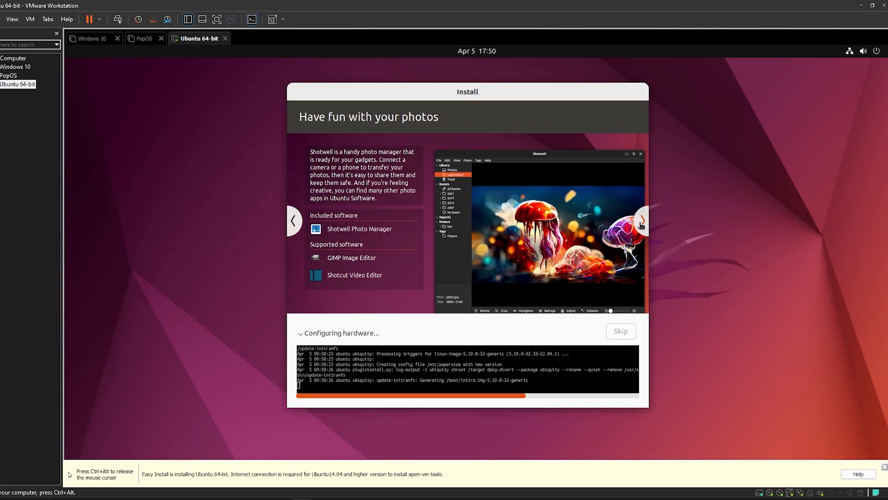
{"action": "left_click", "coordinate": [642, 225]}
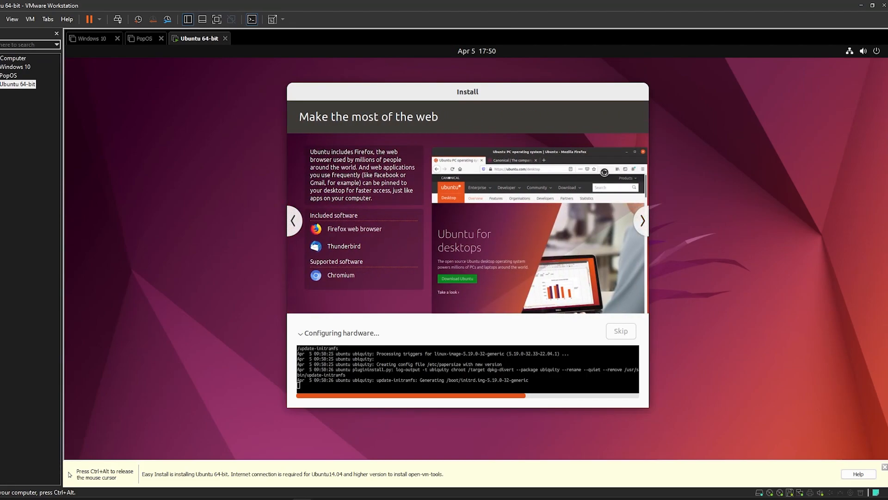
{"action": "left_click_drag", "start_coordinate": [498, 95], "coordinate": [485, 94]}
{"action": "key", "text": "ctrl+alt"}
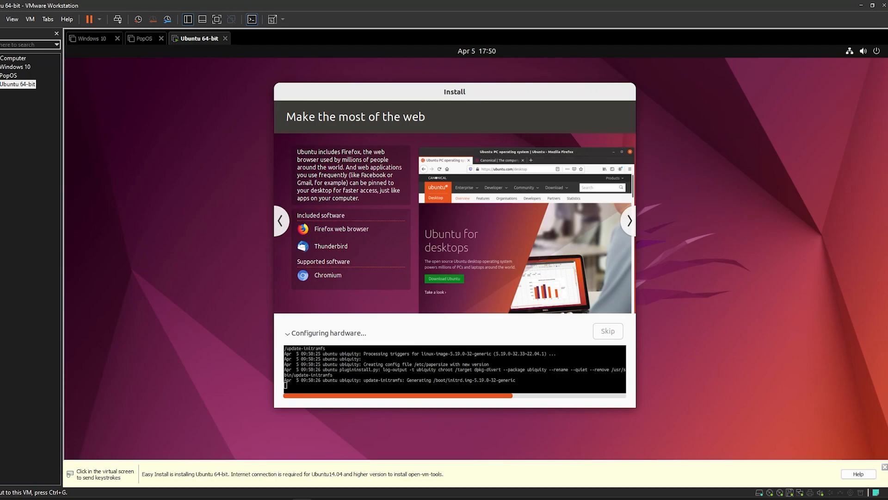
{"action": "left_click", "coordinate": [641, 159]}
{"action": "left_click_drag", "start_coordinate": [557, 91], "coordinate": [595, 75]}
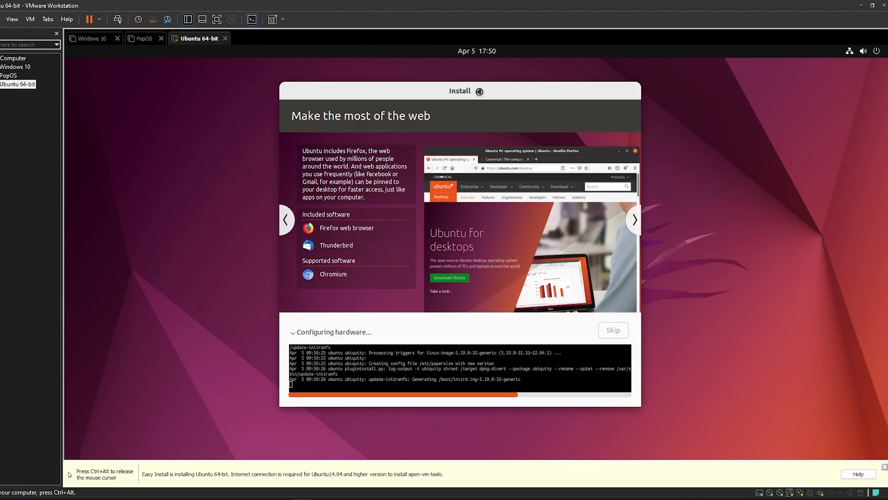
{"action": "key", "text": "ctrl+alt"}
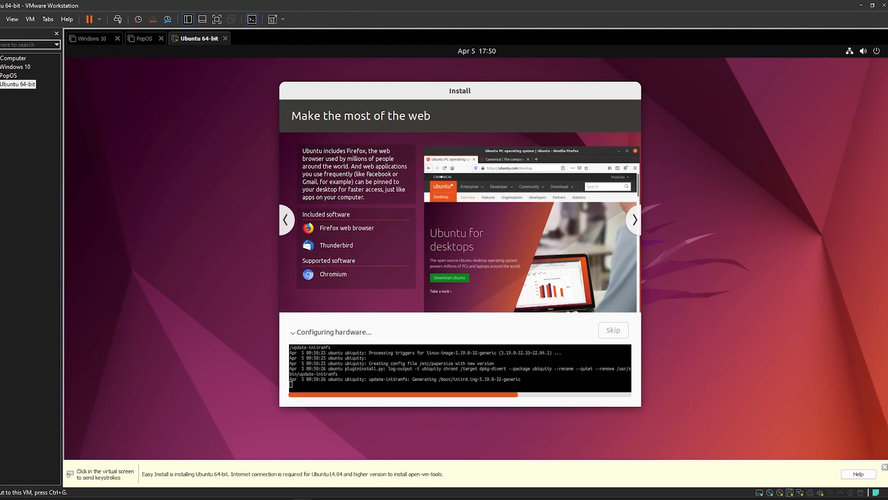
{"action": "left_click", "coordinate": [468, 106]}
{"action": "left_click_drag", "start_coordinate": [466, 90], "coordinate": [472, 88]}
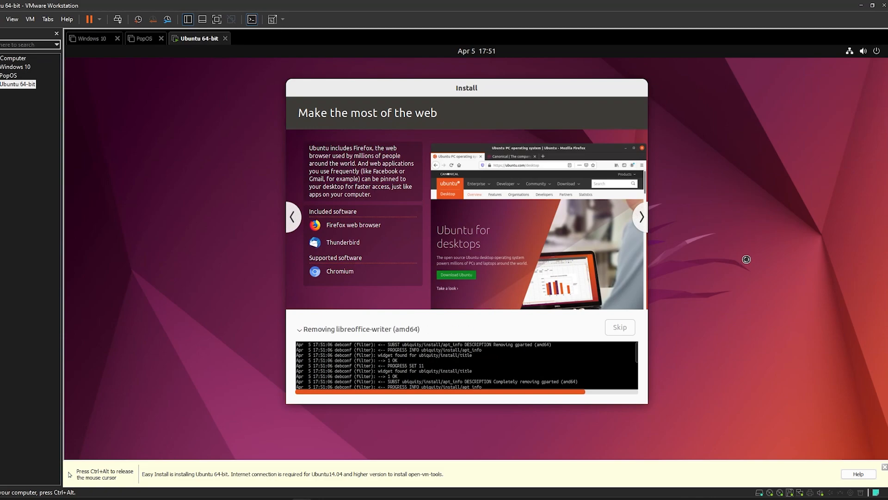
{"action": "key", "text": "ctrl+alt"}
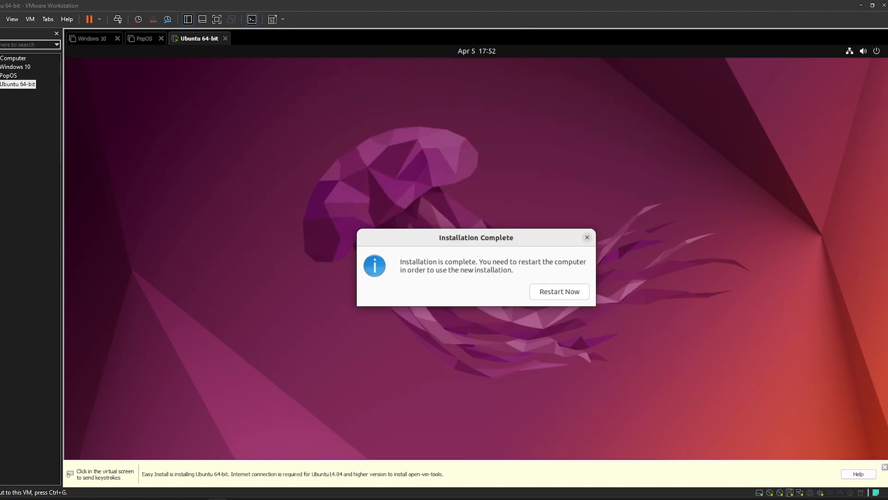
Confirm Restart Now in the installer so the guest reboots into the Welcome to Ubuntu wizard
{"action": "left_click", "coordinate": [511, 235]}
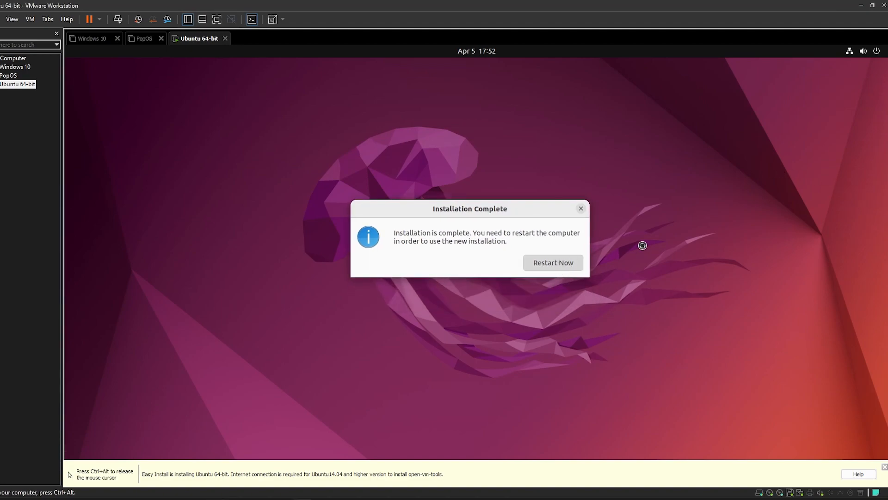
{"action": "key", "text": "Return"}
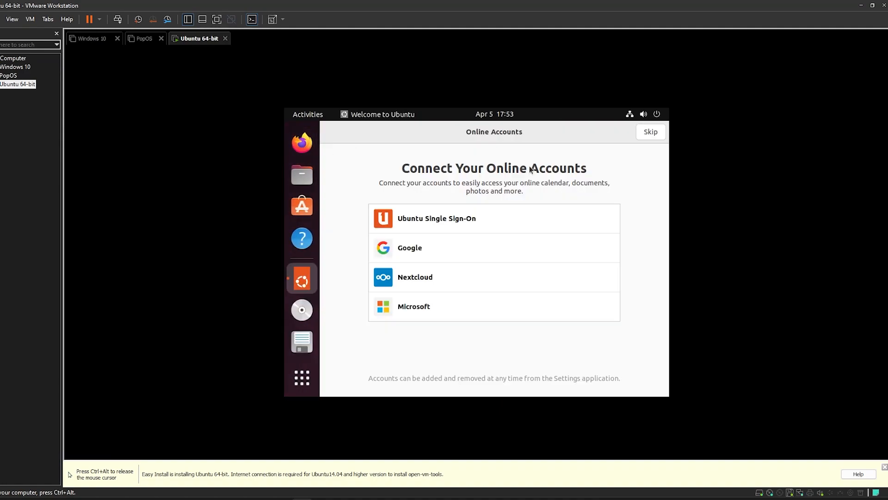
Skip Online Accounts and Ubuntu Pro, decline sending system info, and finish the welcome wizard
{"action": "left_click", "coordinate": [651, 132]}
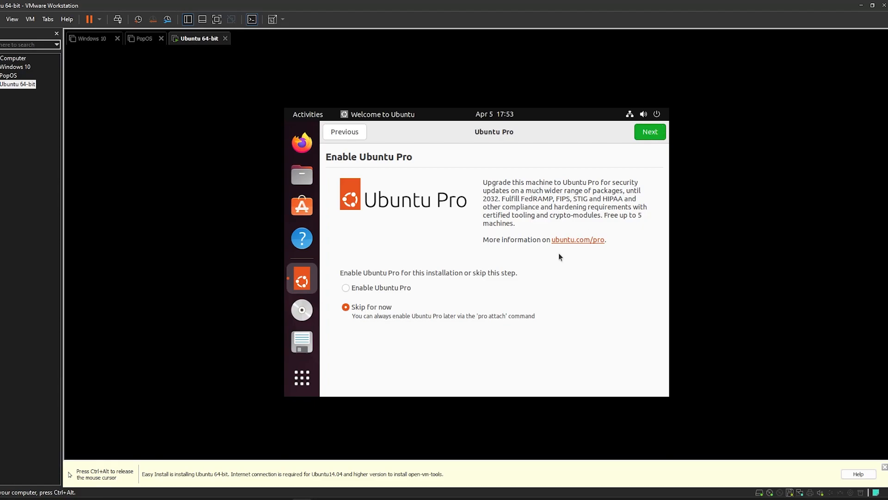
{"action": "left_click", "coordinate": [660, 133]}
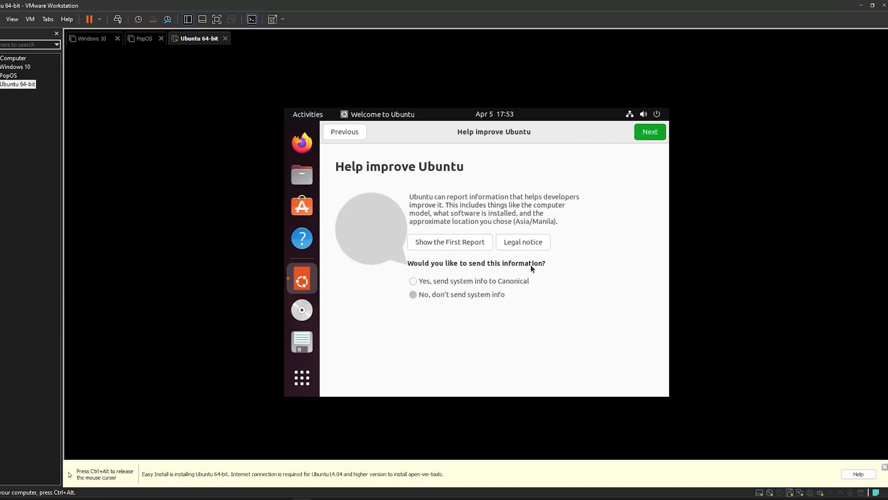
{"action": "left_click", "coordinate": [649, 134]}
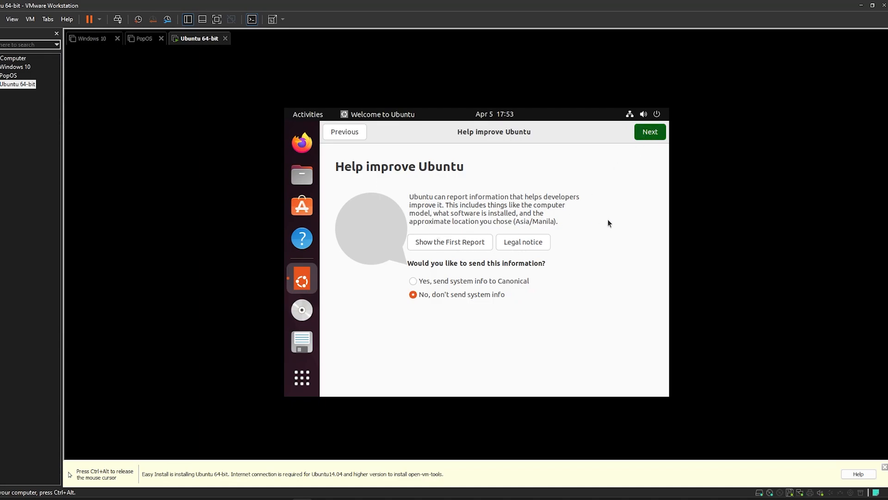
{"action": "left_click", "coordinate": [647, 134]}
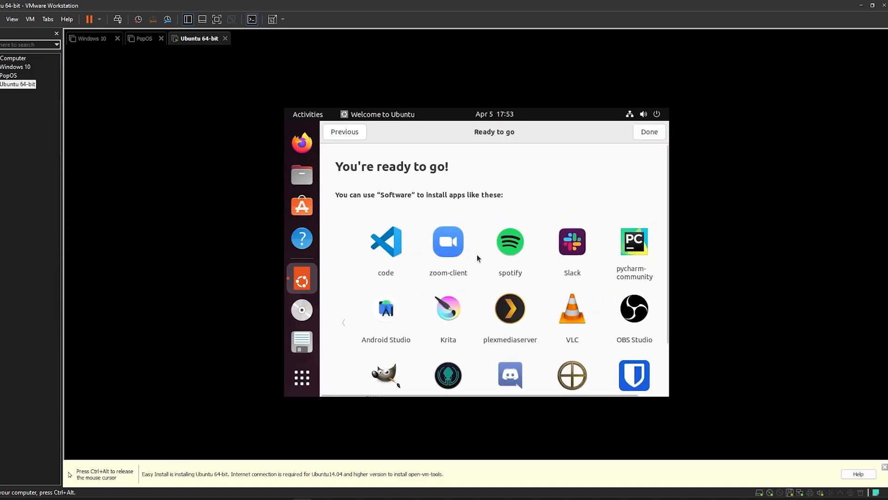
{"action": "left_click", "coordinate": [648, 132]}
{"action": "left_click", "coordinate": [647, 119]}
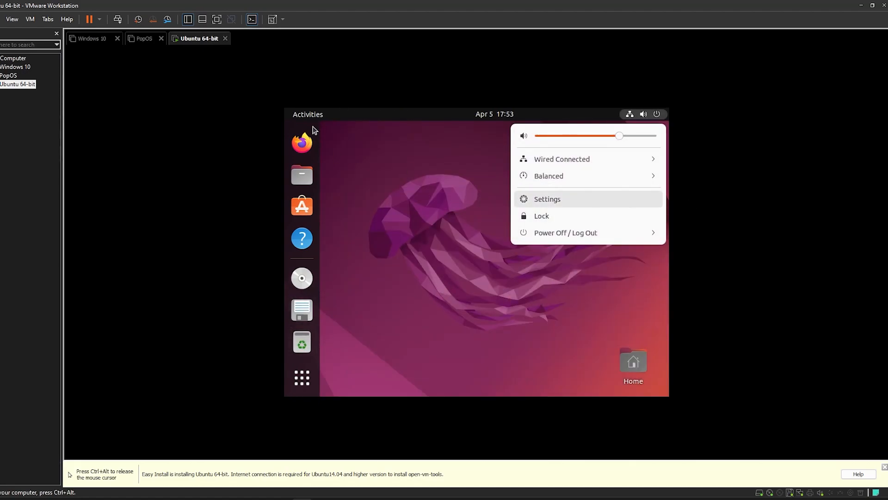
In Settings > Displays, pick 1920 × 1080, then 3840 × 2160, and apply the resolution
{"action": "left_click", "coordinate": [579, 198]}
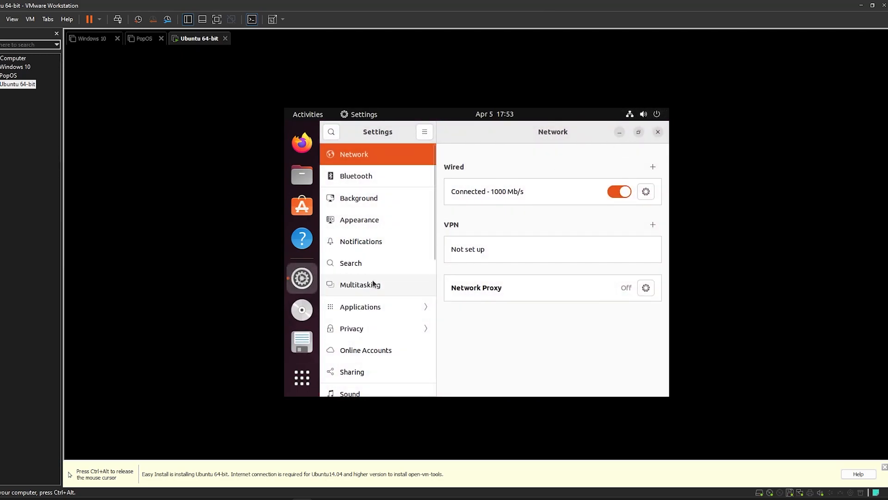
{"action": "scroll", "coordinate": [373, 282], "scroll_direction": "down", "scroll_amount": 5}
{"action": "left_click", "coordinate": [384, 315]}
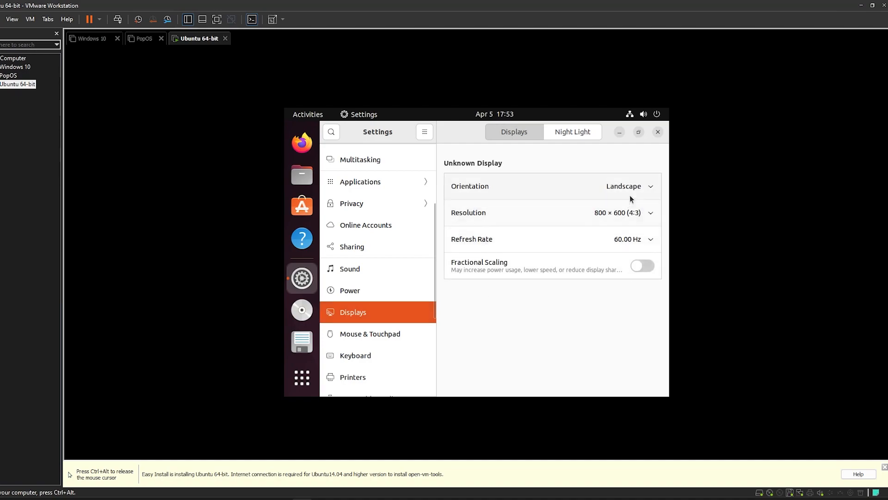
{"action": "left_click", "coordinate": [650, 212]}
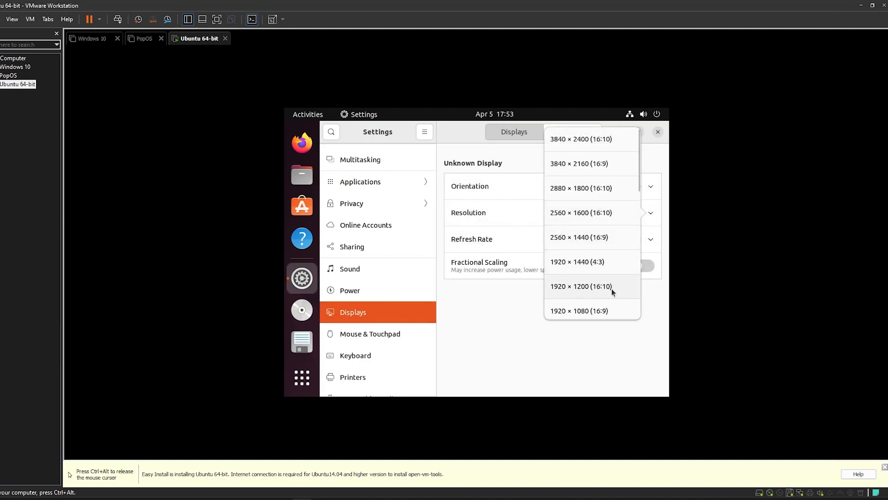
{"action": "left_click", "coordinate": [609, 309]}
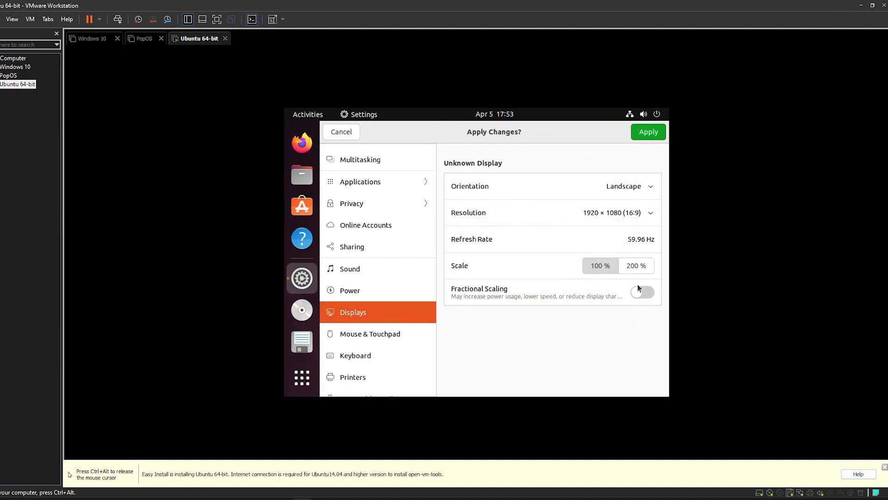
{"action": "left_click", "coordinate": [636, 208]}
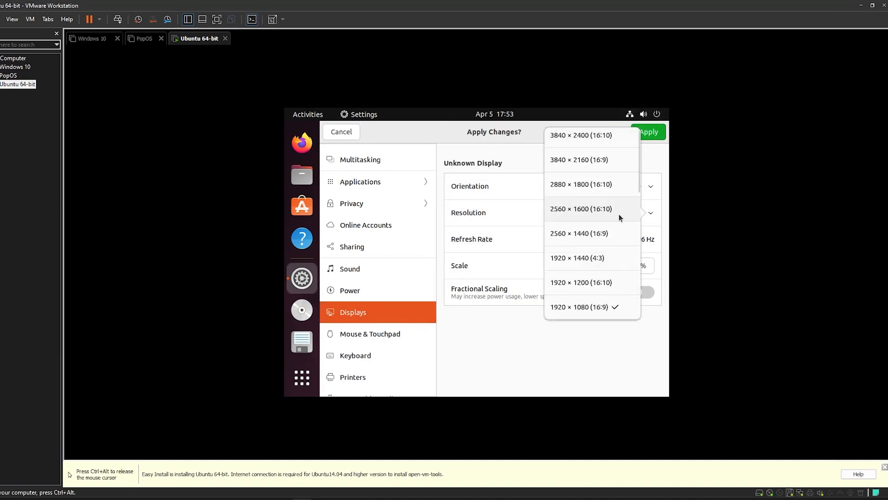
{"action": "left_click", "coordinate": [607, 162]}
{"action": "left_click", "coordinate": [651, 133]}
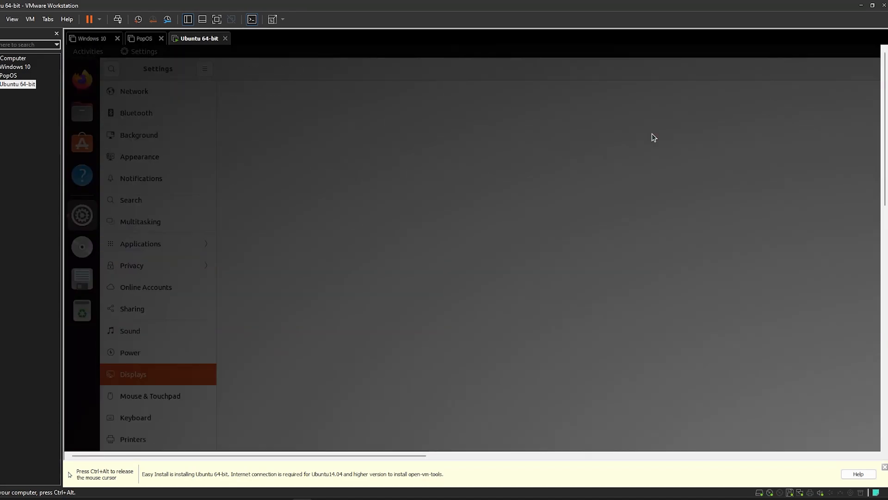
Release the mouse to the host and toggle the VM into full screen and back
{"action": "key", "text": "ctrl+alt"}
{"action": "left_click", "coordinate": [217, 18]}
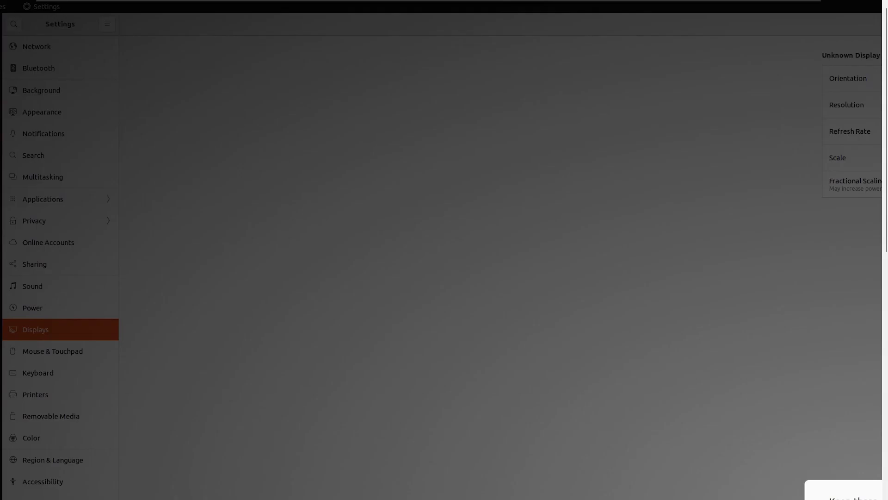
{"action": "mouse_move", "coordinate": [348, 4]}
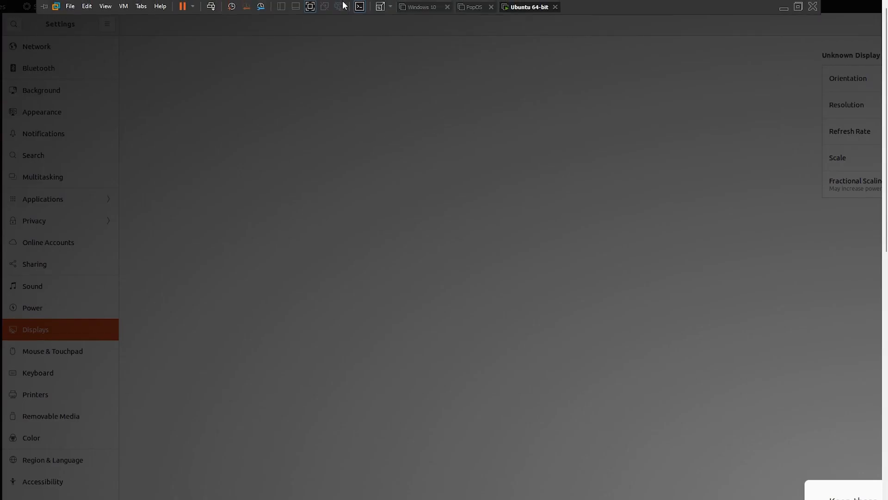
{"action": "left_click", "coordinate": [312, 7]}
Turn on Stretch mode in the Ubuntu 64-bit VM's Display settings and save
{"action": "right_click", "coordinate": [26, 85]}
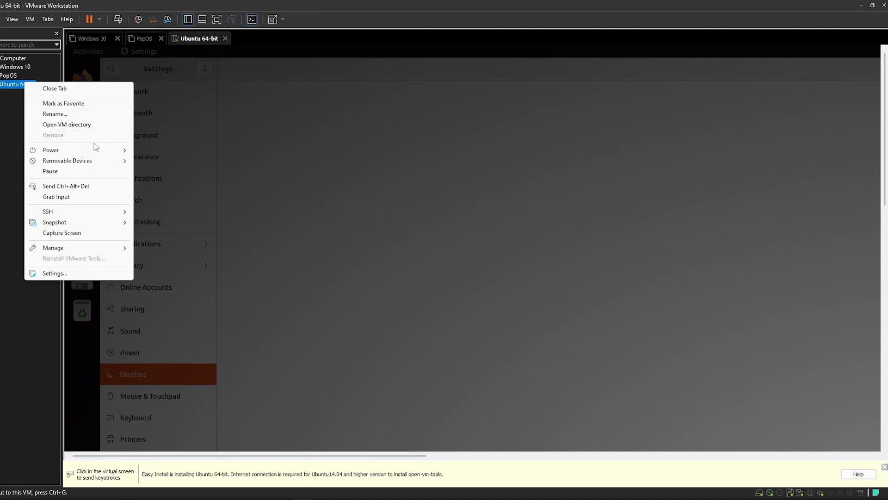
{"action": "left_click", "coordinate": [84, 274]}
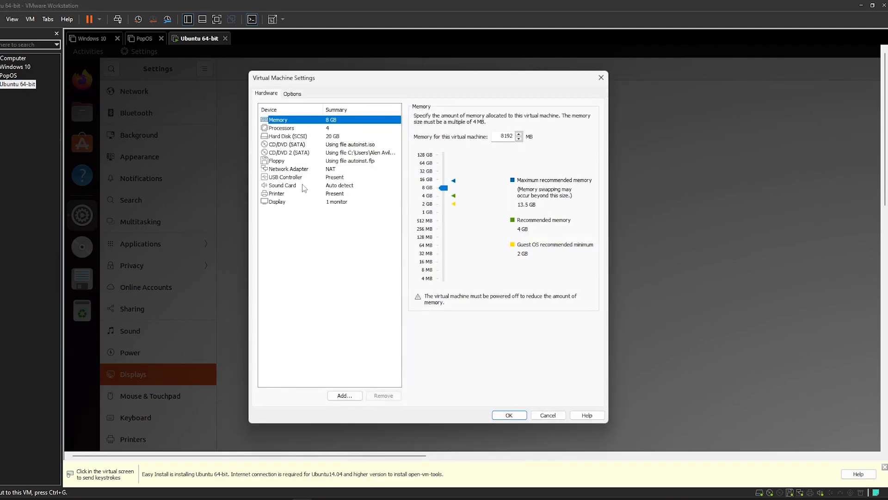
{"action": "left_click", "coordinate": [297, 202]}
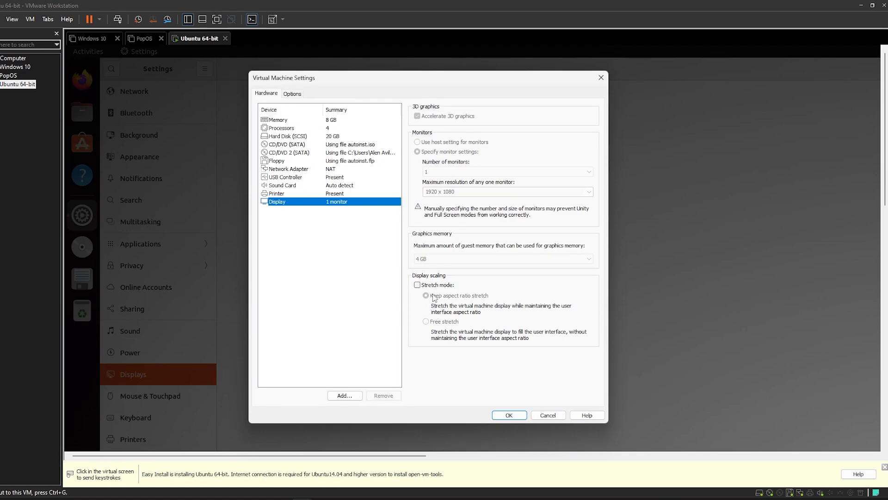
{"action": "left_click", "coordinate": [417, 285]}
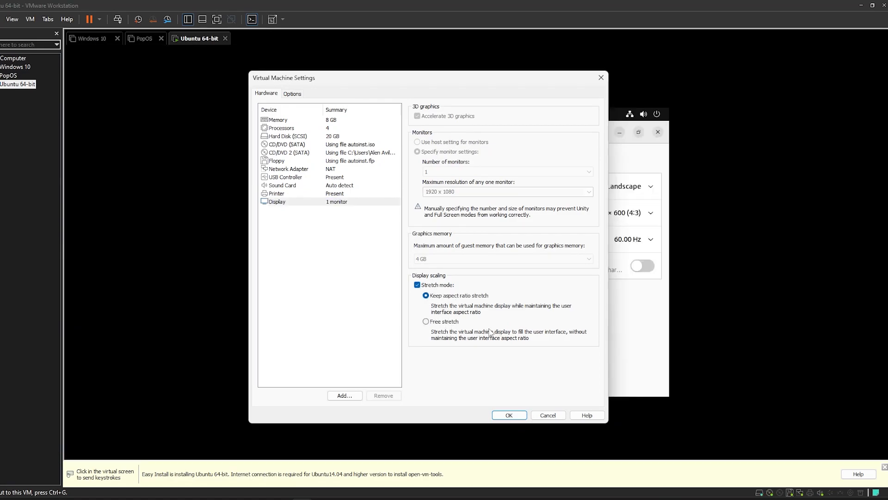
{"action": "left_click", "coordinate": [509, 415]}
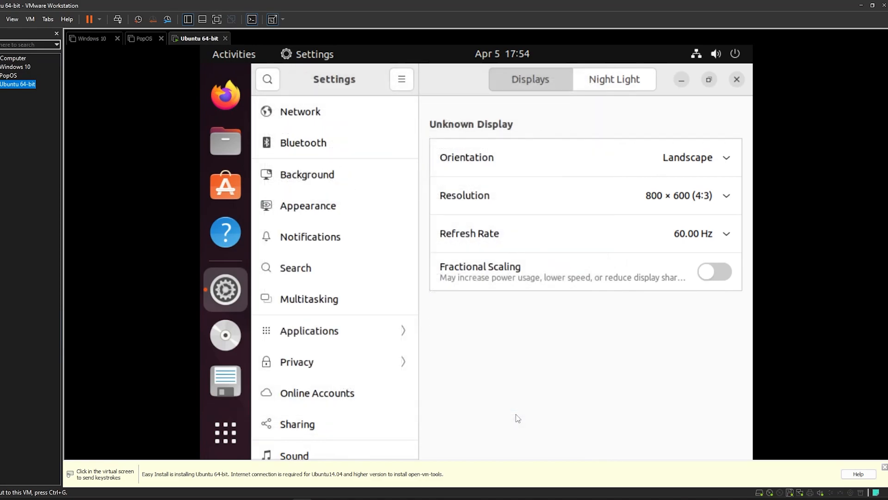
Apply 3840 × 2160 in Ubuntu Displays, keep the changes, and recentre the Settings window
{"action": "left_click", "coordinate": [678, 195]}
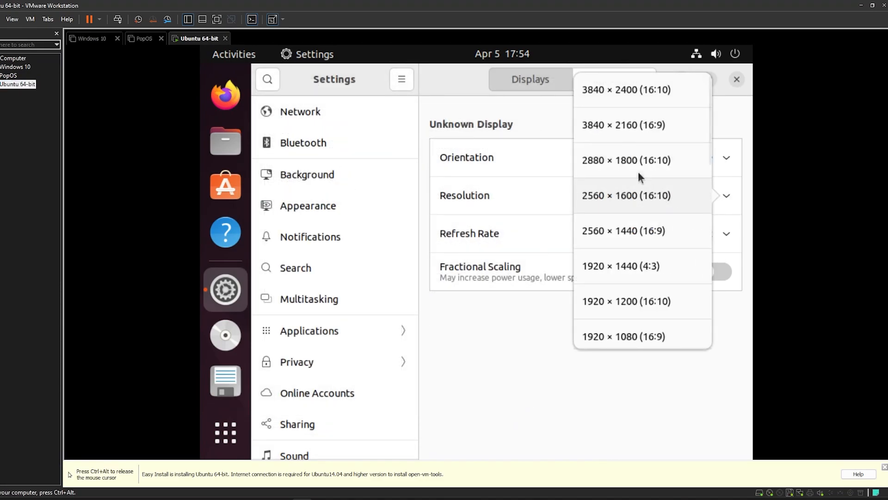
{"action": "left_click", "coordinate": [666, 133]}
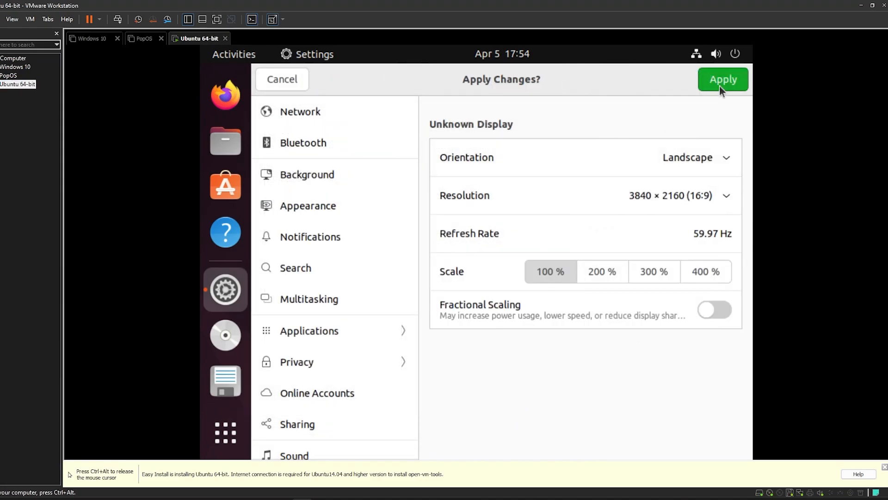
{"action": "left_click", "coordinate": [720, 87]}
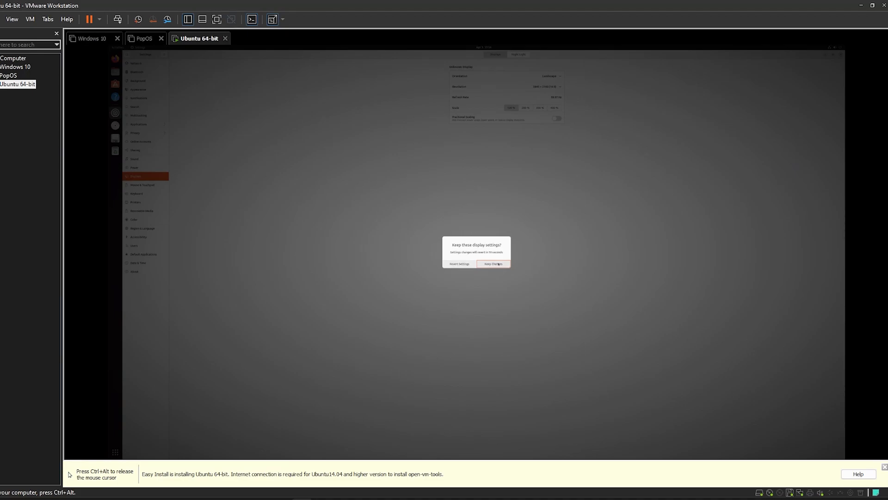
{"action": "left_click", "coordinate": [498, 264]}
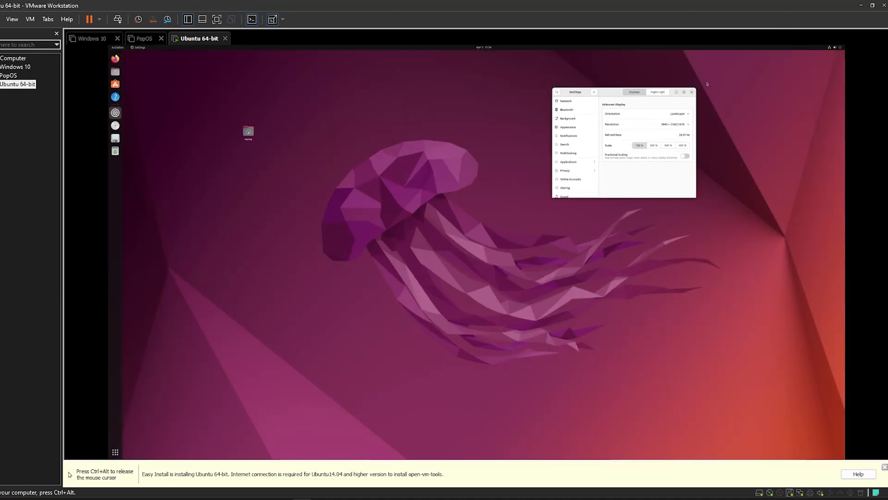
{"action": "left_click_drag", "start_coordinate": [604, 95], "coordinate": [326, 228]}
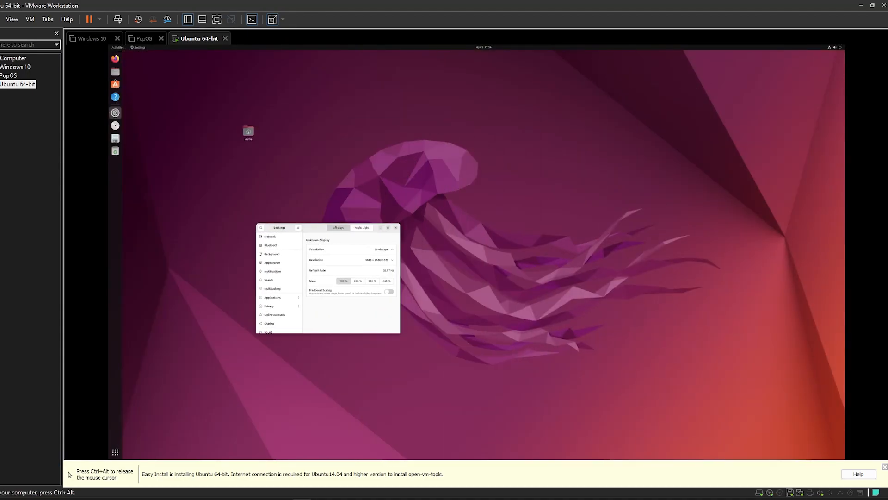